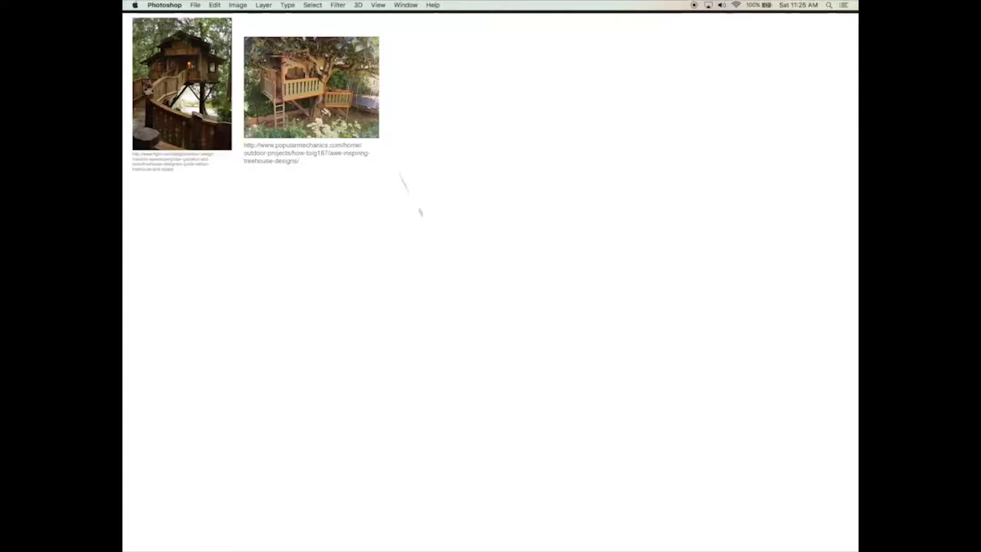
Sketch two rough converging pencil lines for a tall roof peak beside the reference photos.
drag(444, 250, 489, 355)
drag(466, 315, 513, 388)
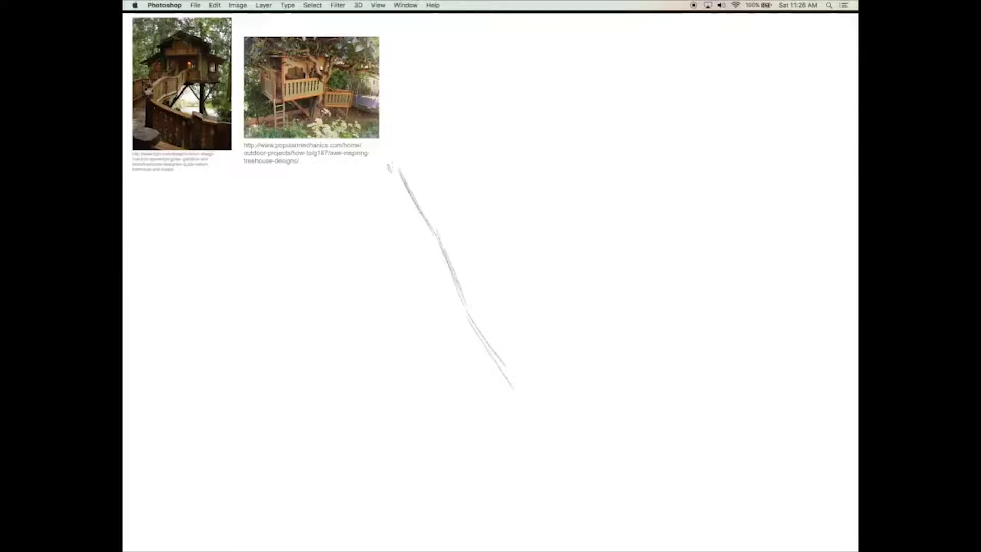
drag(388, 173, 392, 278)
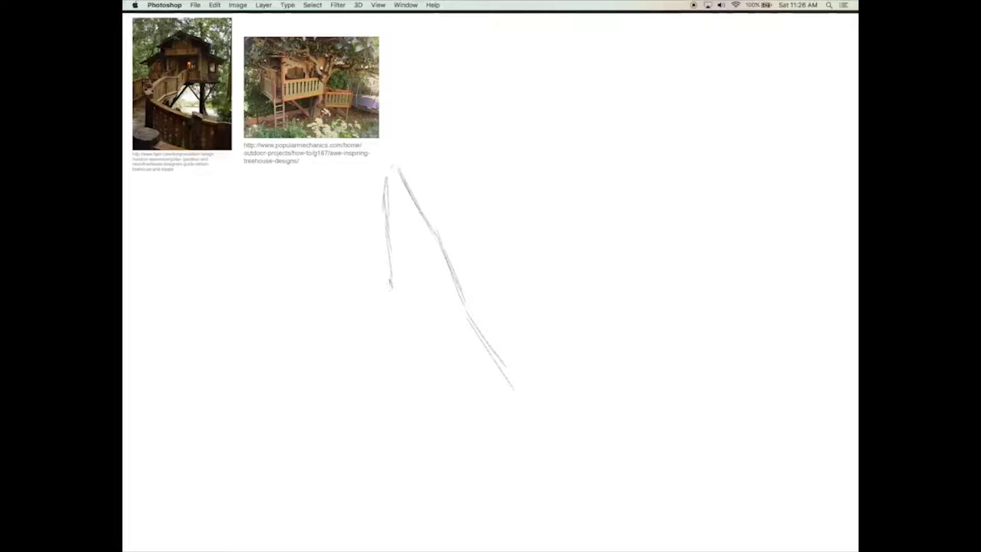
mouse_move(390, 281)
mouse_down()
mouse_move(364, 368)
mouse_move(321, 398)
mouse_move(368, 358)
mouse_move(388, 261)
mouse_move(386, 178)
mouse_up()
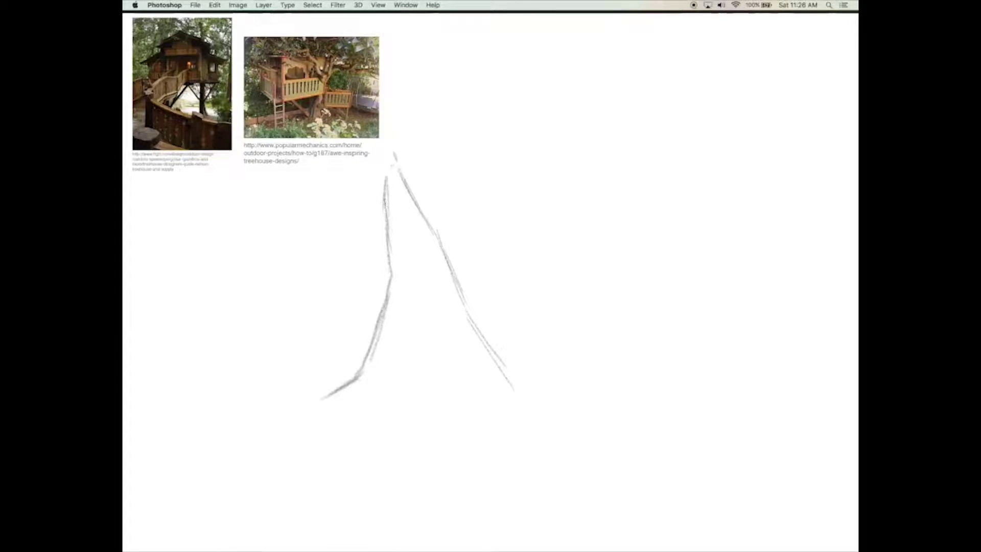
key(Tab)
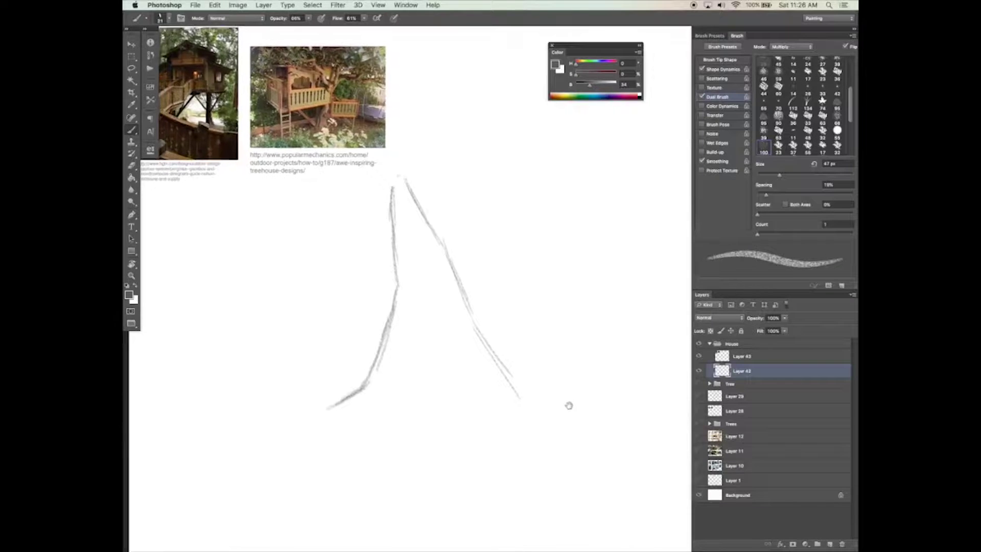
Show the Tree group, duplicate it, and merge the copy into a single layer.
click(699, 383)
click(746, 382)
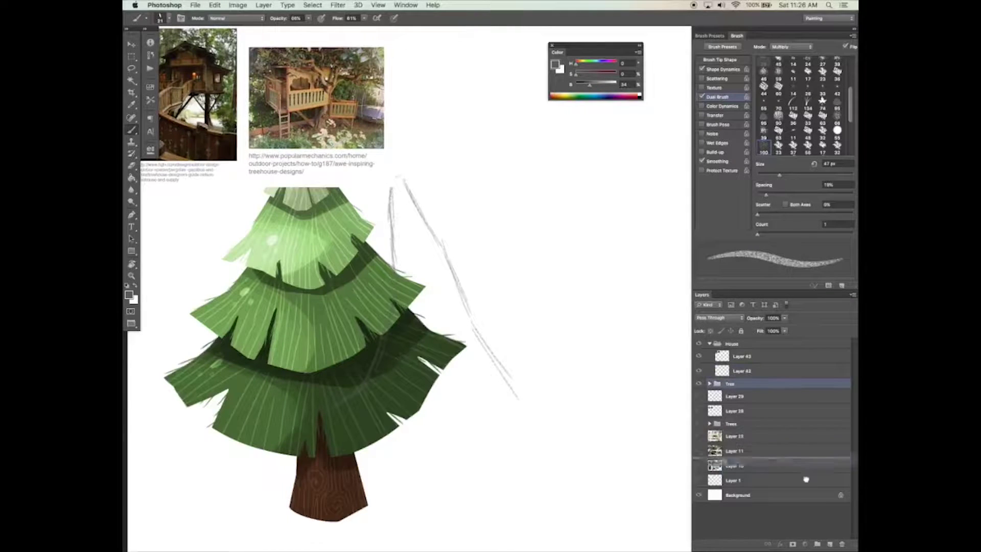
key(ctrl+j)
key(ctrl+e)
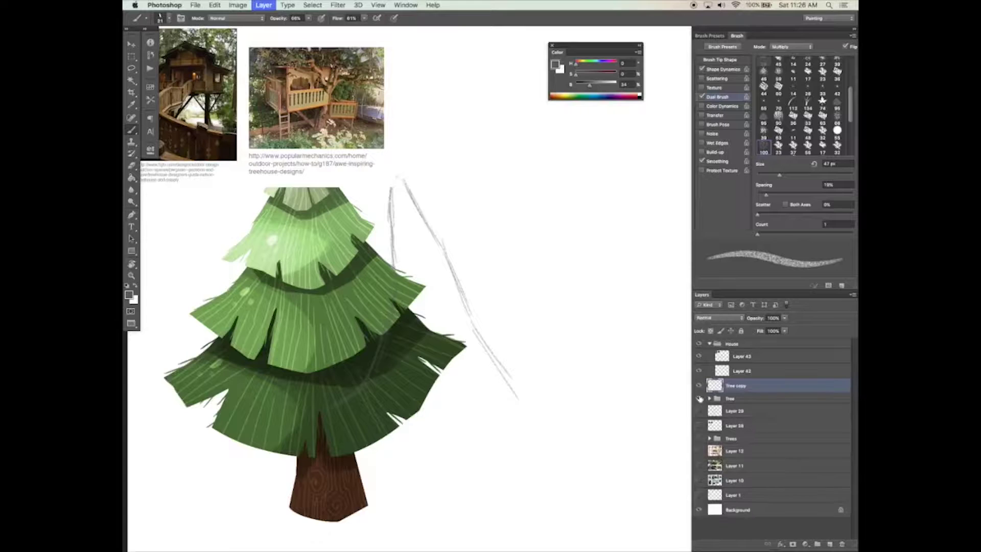
key(v)
scroll(583, 443, down, 1)
drag(580, 441, 557, 443)
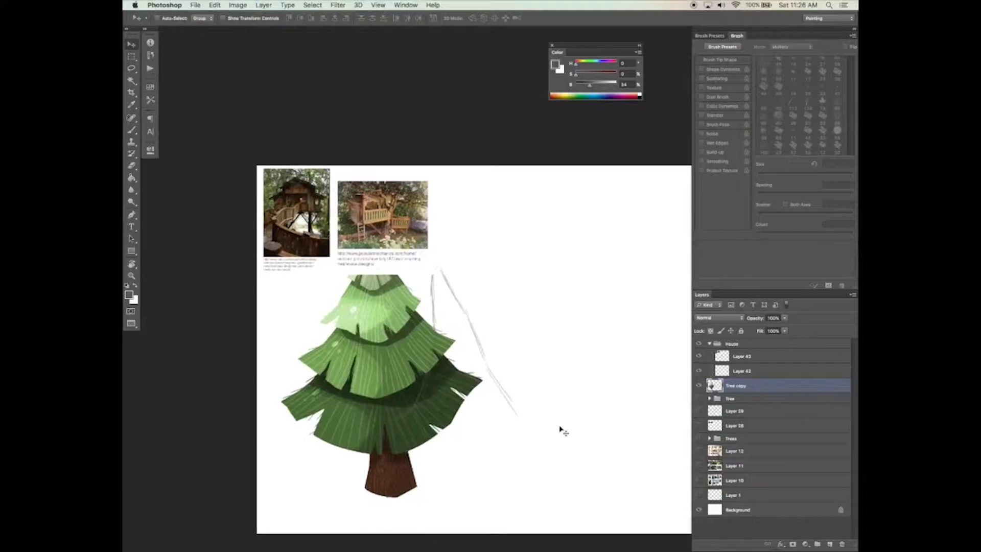
Shrink the merged tree to under half size, move it beside the sketch, and save.
key(ctrl+t)
drag(462, 230, 367, 369)
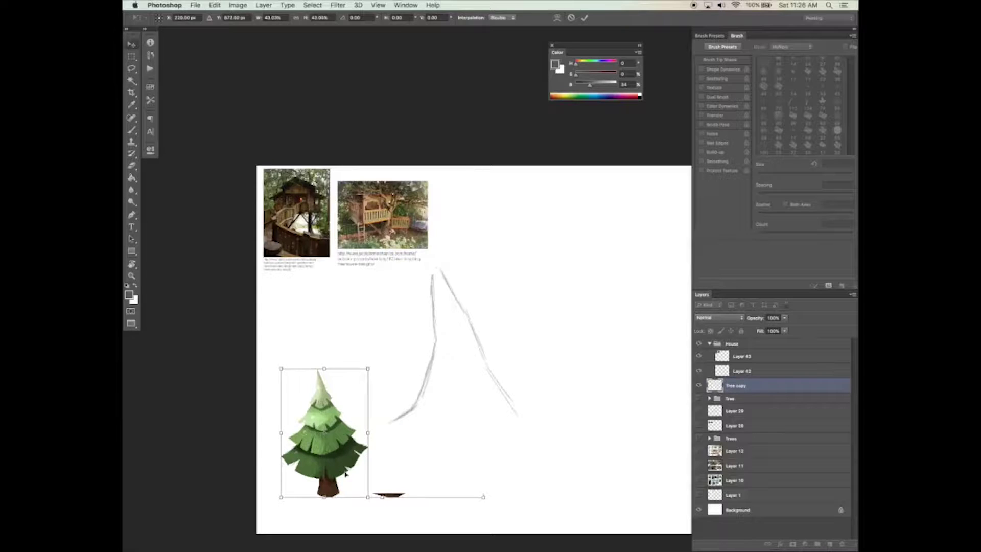
key(Return)
drag(385, 487, 374, 414)
scroll(374, 414, down, 5)
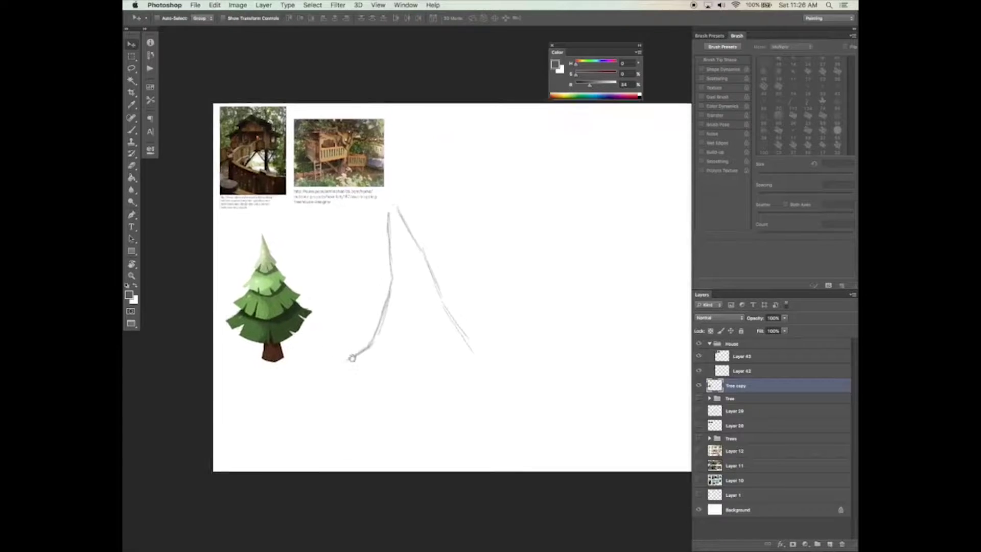
key(z)
key(Tab)
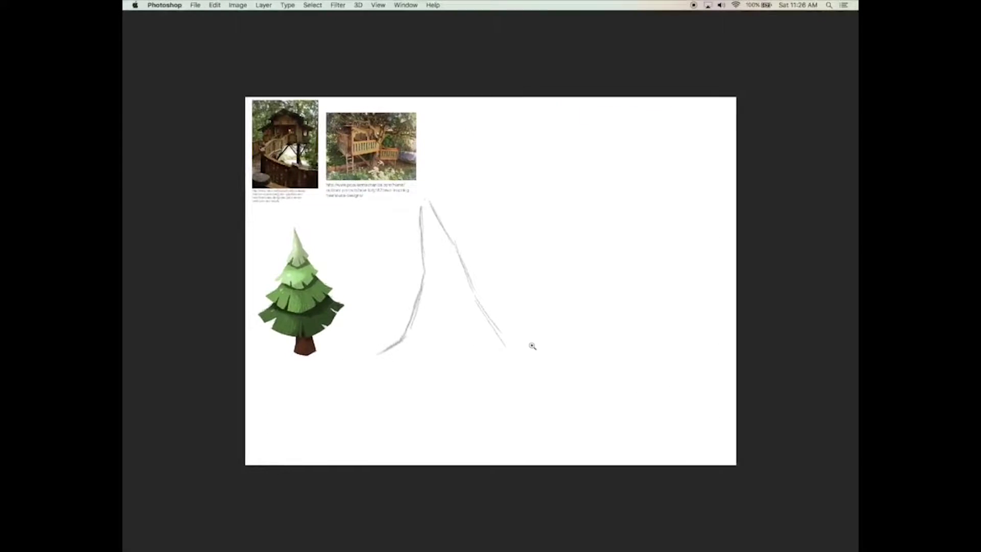
click(534, 346)
key(b)
key(super+s)
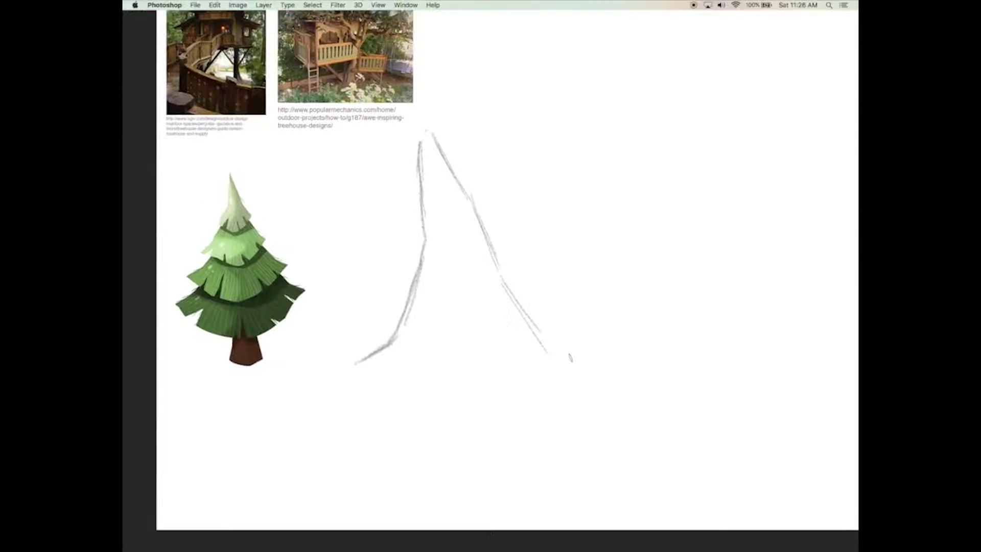
Darken and extend the tall roof's left and right contours down to its base.
mouse_move(363, 360)
mouse_down()
mouse_move(391, 344)
mouse_move(419, 291)
mouse_up()
drag(393, 338, 428, 230)
drag(411, 301, 430, 228)
drag(420, 138, 427, 232)
drag(427, 133, 496, 265)
mouse_move(480, 214)
mouse_down()
mouse_move(509, 296)
mouse_move(543, 347)
mouse_up()
drag(518, 307, 595, 432)
drag(543, 339, 611, 452)
drag(564, 368, 622, 465)
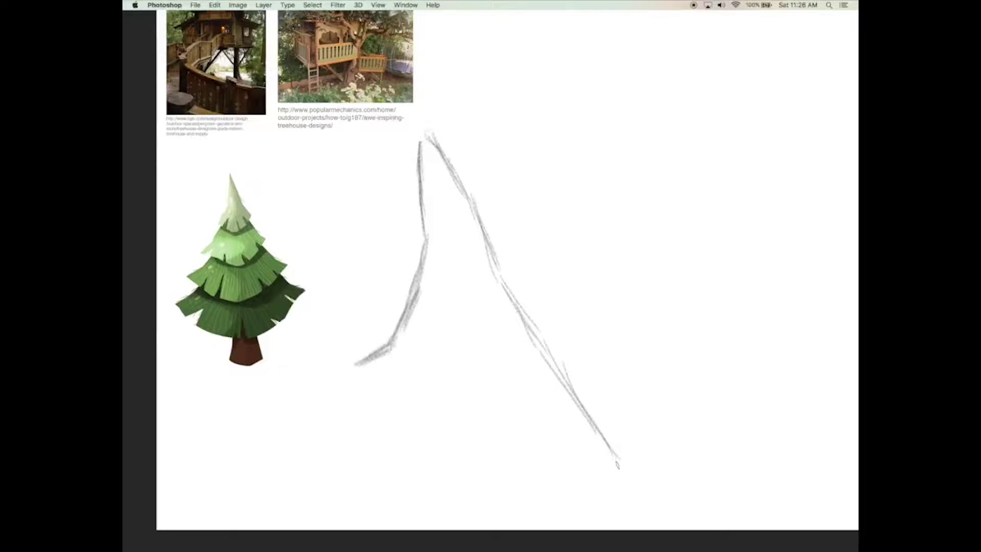
drag(356, 364, 380, 451)
drag(379, 411, 383, 467)
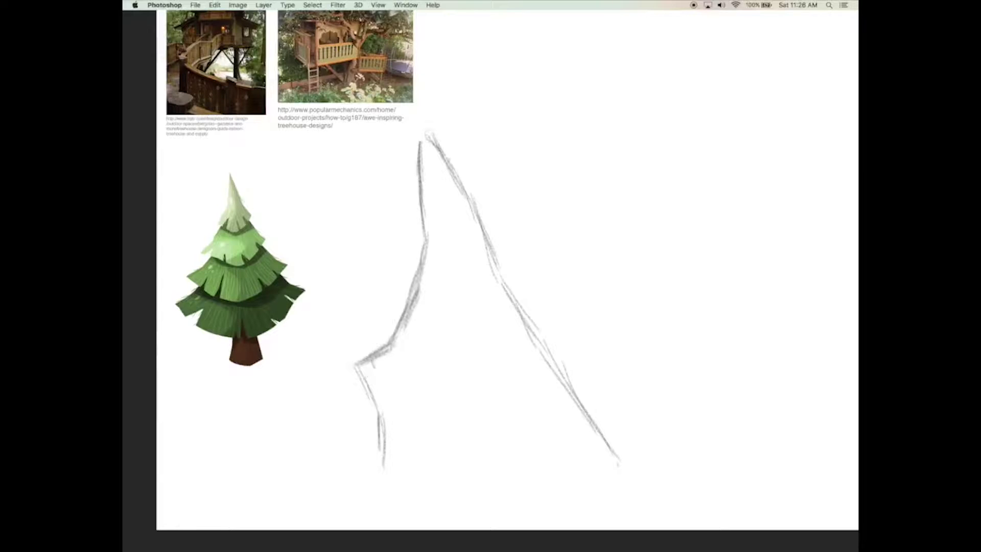
mouse_move(376, 364)
mouse_down()
mouse_move(354, 365)
mouse_move(394, 340)
mouse_move(424, 266)
mouse_move(418, 140)
mouse_move(420, 233)
mouse_up()
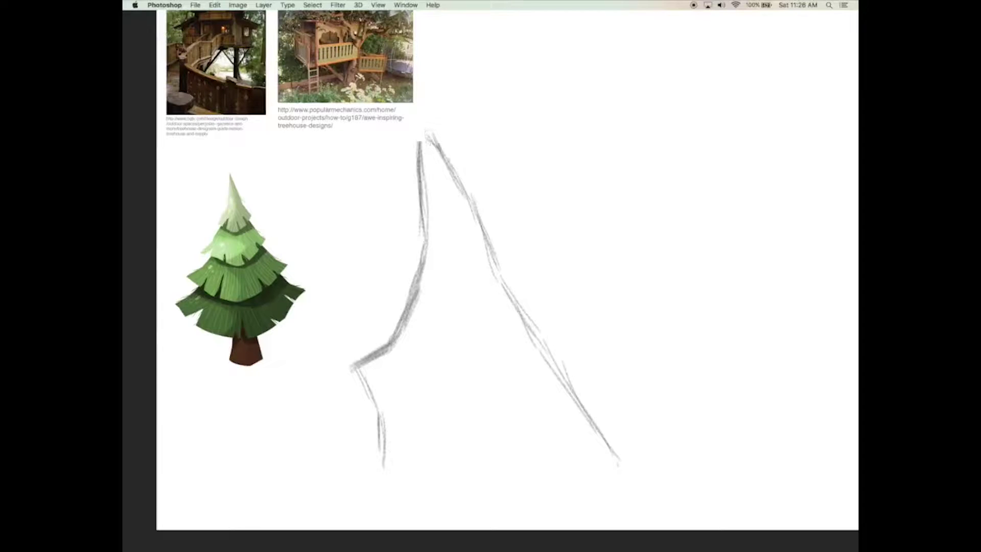
drag(427, 134, 500, 243)
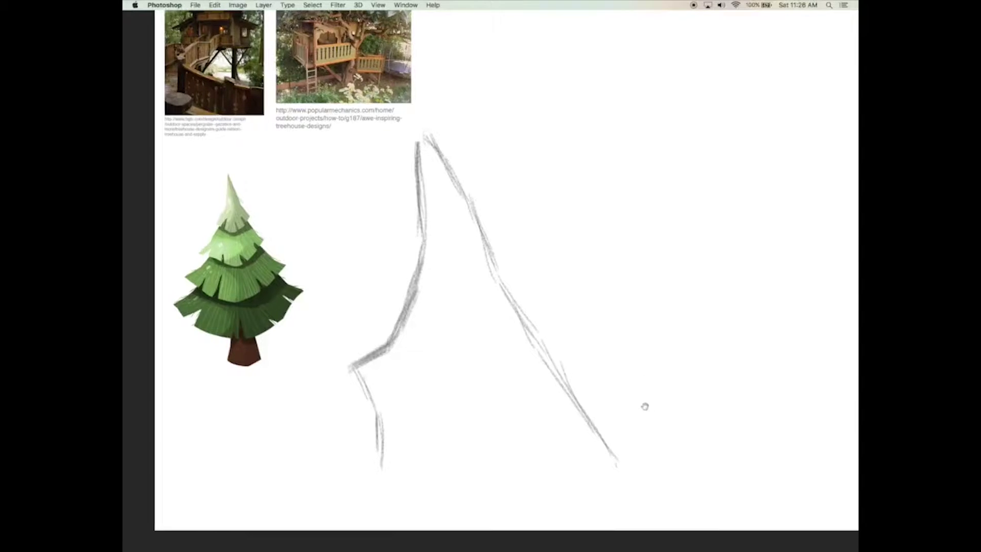
Draw inner diagonal lines running down-right from the roof apex.
mouse_move(644, 427)
mouse_down()
mouse_move(664, 424)
mouse_move(634, 423)
mouse_up()
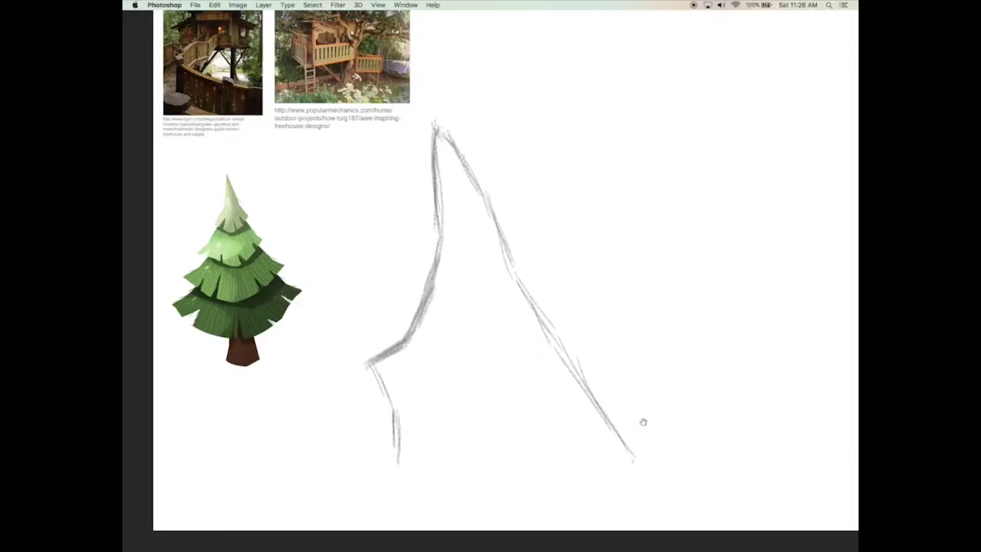
scroll(664, 414, right, 2)
scroll(654, 436, up, 2)
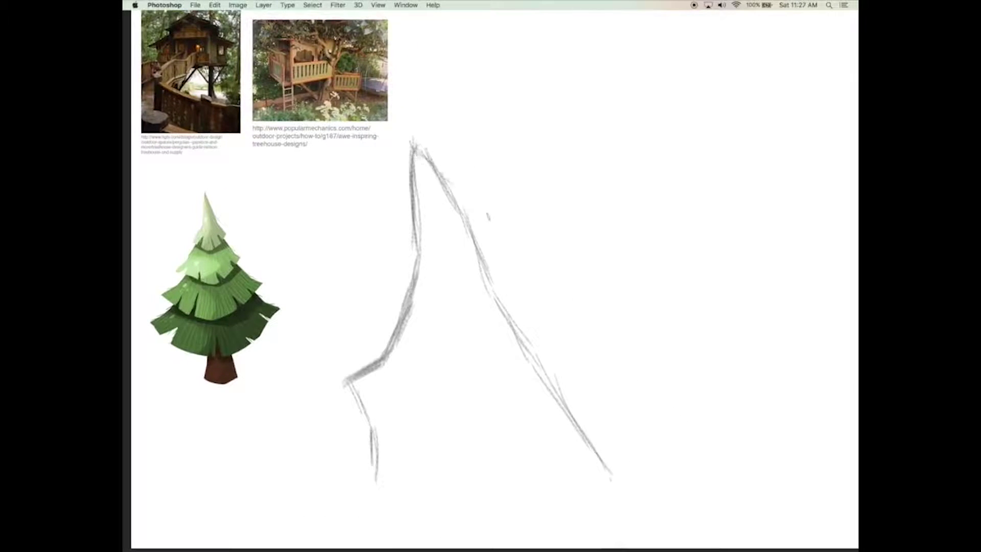
drag(416, 148, 557, 301)
drag(483, 230, 558, 304)
drag(511, 231, 555, 294)
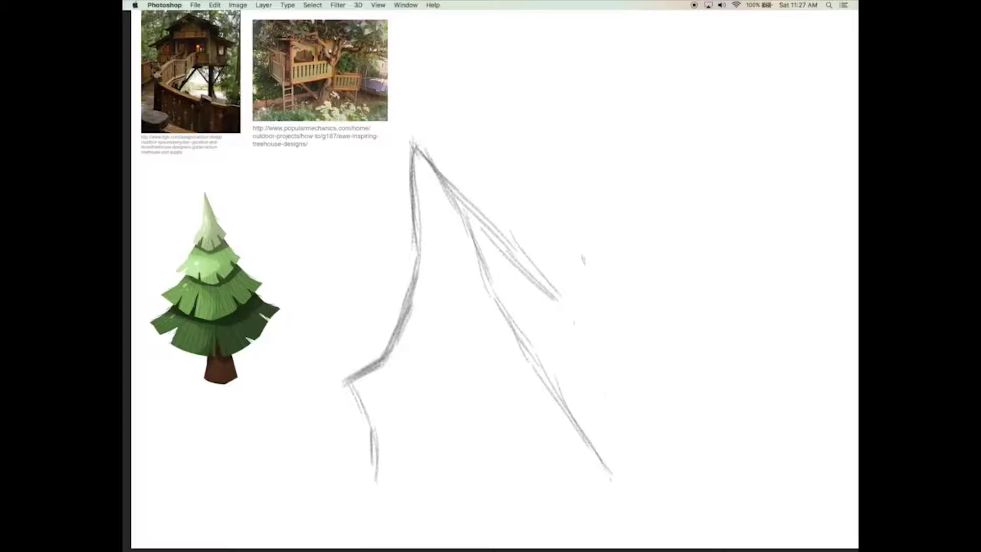
Outline the smaller second peak to the right, with its right and lower edges.
mouse_move(562, 299)
mouse_down()
mouse_move(599, 293)
mouse_move(639, 262)
mouse_up()
mouse_move(600, 293)
mouse_down()
mouse_move(644, 259)
mouse_move(640, 271)
mouse_move(661, 240)
mouse_move(645, 317)
mouse_up()
mouse_move(666, 246)
mouse_down()
mouse_move(644, 319)
mouse_move(645, 366)
mouse_up()
drag(647, 327, 645, 360)
drag(554, 297, 602, 364)
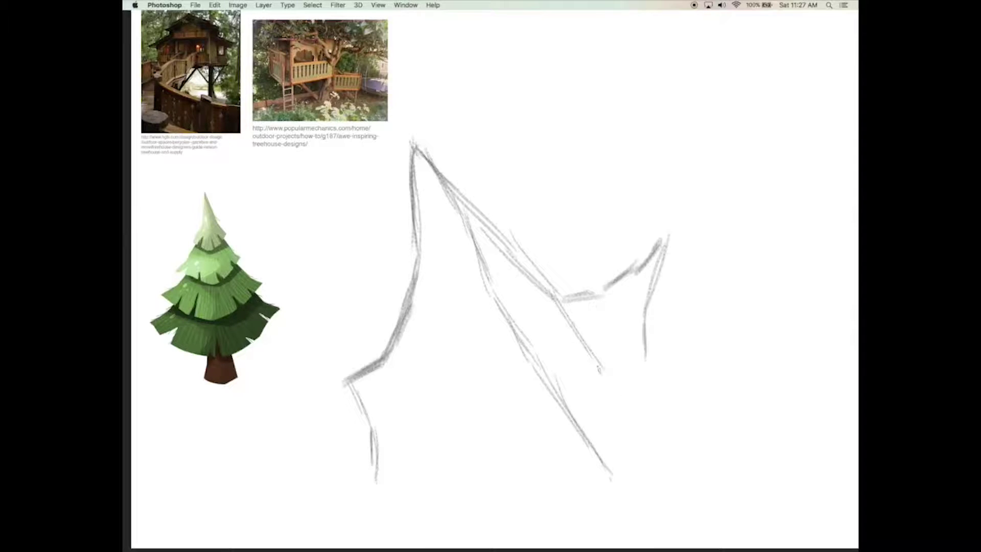
drag(606, 370, 684, 415)
drag(626, 383, 664, 405)
mouse_move(659, 267)
mouse_down()
mouse_move(640, 318)
mouse_move(638, 375)
mouse_up()
drag(637, 327, 639, 385)
drag(648, 287, 635, 342)
Erase the doubled right-edge lines and extend the lower-right base lines.
drag(658, 284, 645, 358)
mouse_move(668, 235)
mouse_down()
mouse_move(656, 291)
mouse_move(679, 246)
mouse_move(664, 386)
mouse_move(669, 403)
mouse_move(699, 405)
mouse_up()
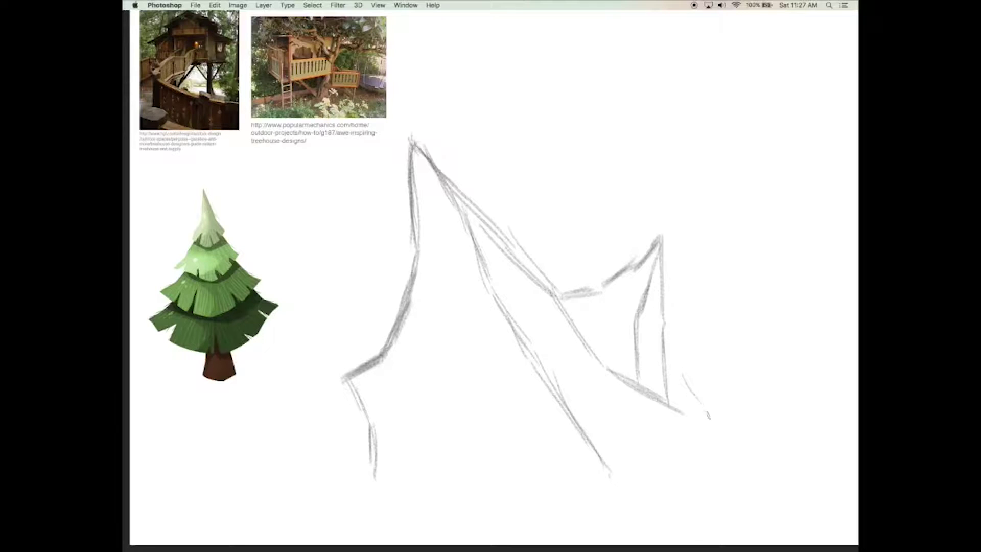
key(ctrl+z)
drag(665, 365, 724, 453)
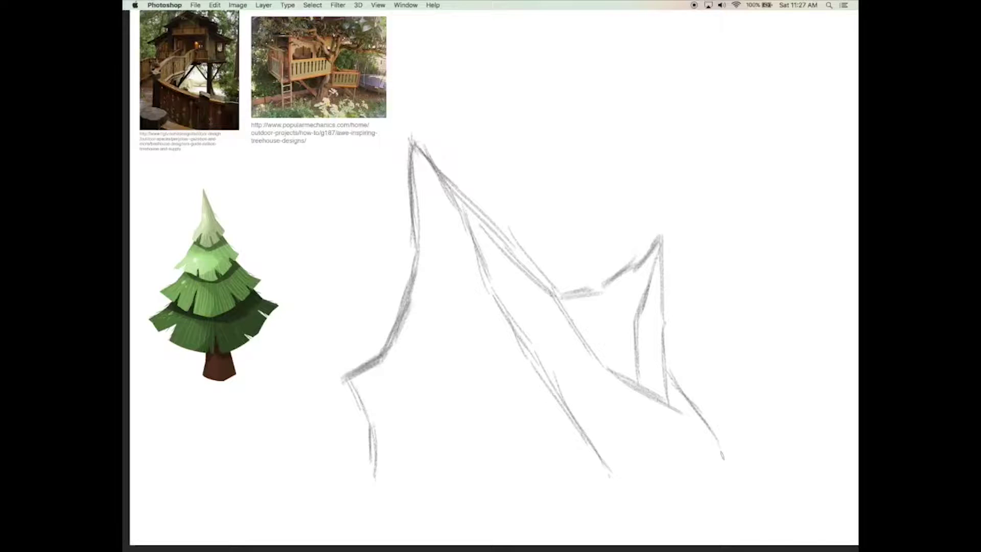
drag(597, 456, 622, 486)
Erase the lower inner diagonals, redraw them down the roof, and steepen the base edge.
drag(511, 305, 561, 393)
drag(518, 332, 616, 483)
drag(541, 360, 559, 405)
mouse_move(503, 307)
mouse_down()
mouse_move(521, 352)
mouse_move(519, 310)
mouse_move(516, 338)
mouse_move(536, 391)
mouse_up()
mouse_move(495, 294)
mouse_down()
mouse_move(541, 388)
mouse_move(597, 463)
mouse_up()
drag(551, 417, 612, 487)
mouse_move(541, 399)
mouse_down()
mouse_move(615, 495)
mouse_move(688, 478)
mouse_up()
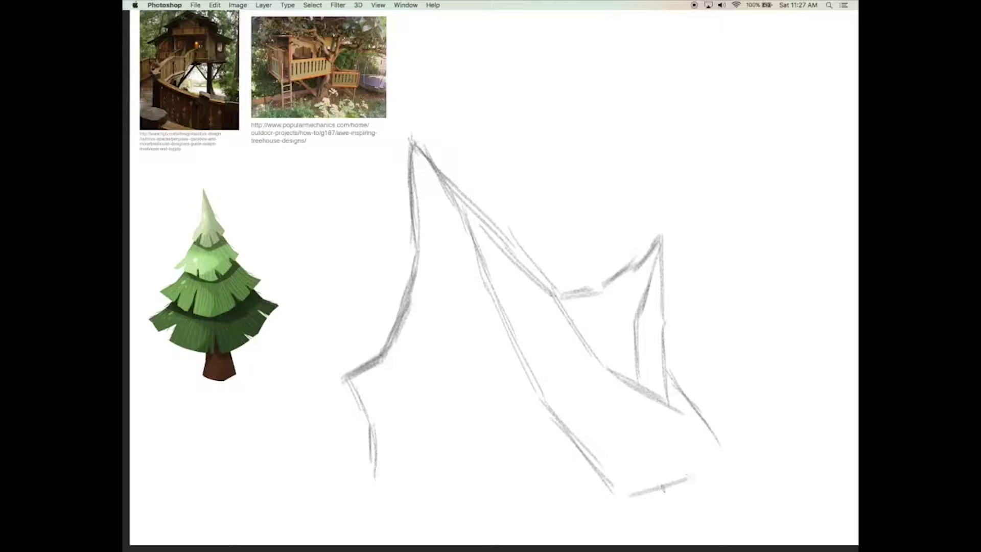
key(ctrl+z)
drag(618, 501, 724, 447)
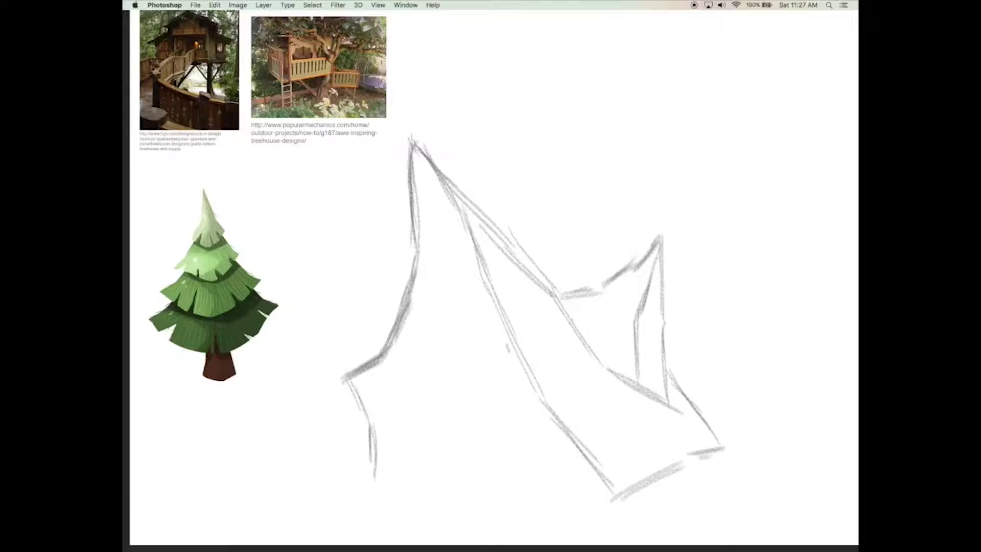
Stretch the roof sketch wider and draw a short beam under the left roof.
key(ctrl+t)
drag(723, 314, 757, 315)
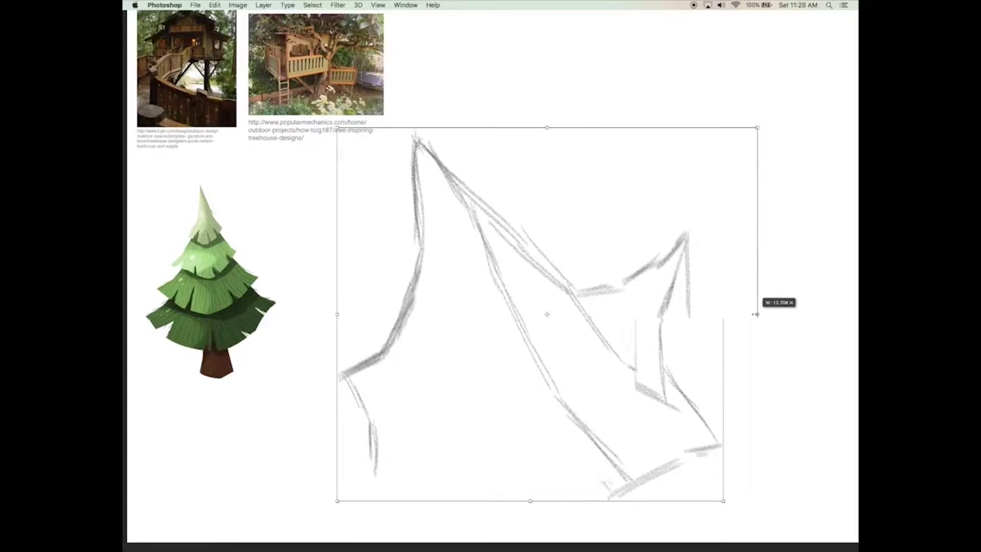
key(Return)
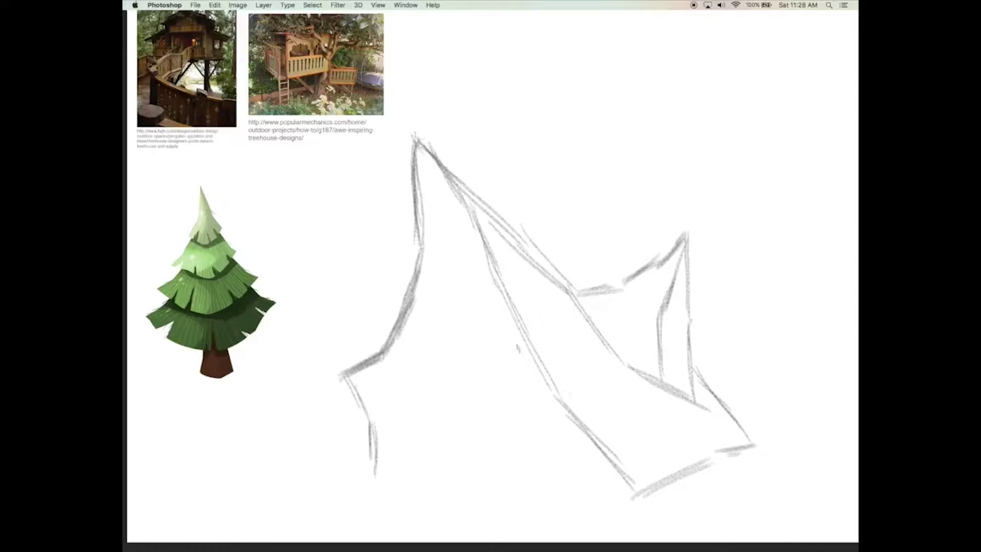
mouse_move(400, 340)
mouse_down()
mouse_move(483, 341)
mouse_move(515, 327)
mouse_move(526, 336)
mouse_move(449, 341)
mouse_up()
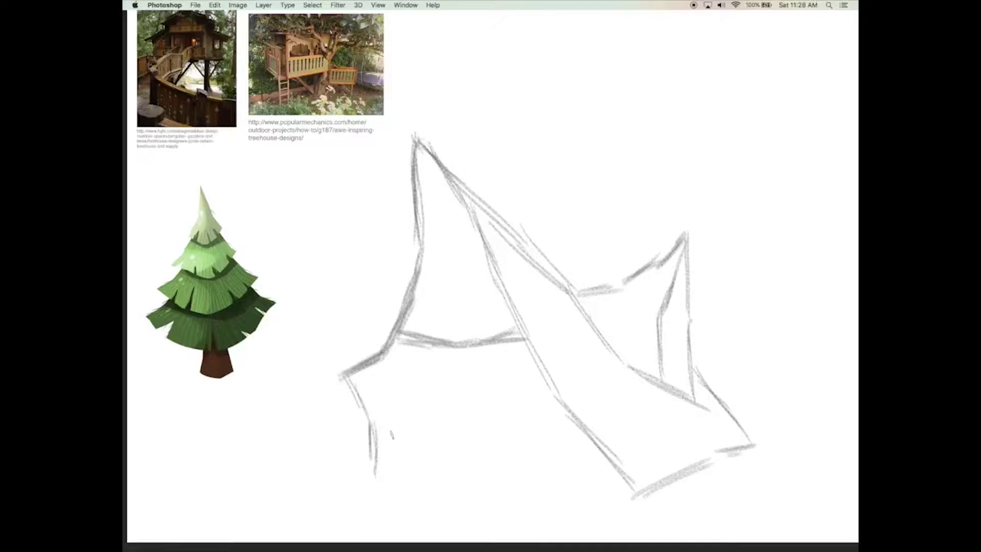
Add detail lines under the small peak and reinforce its right edge.
drag(664, 326, 688, 328)
drag(684, 251, 656, 322)
drag(672, 276, 656, 323)
drag(608, 333, 643, 337)
drag(691, 253, 701, 322)
Draw a lighter beam with left and right support posts beneath it, undoing stray strokes.
mouse_move(403, 345)
mouse_down()
mouse_move(521, 338)
mouse_move(407, 418)
mouse_up()
drag(408, 422, 409, 475)
key(ctrl+z)
key(ctrl+z)
mouse_move(384, 360)
mouse_down()
mouse_move(486, 366)
mouse_move(530, 355)
mouse_move(527, 337)
mouse_move(521, 415)
mouse_up()
key(ctrl+z)
drag(520, 361, 530, 466)
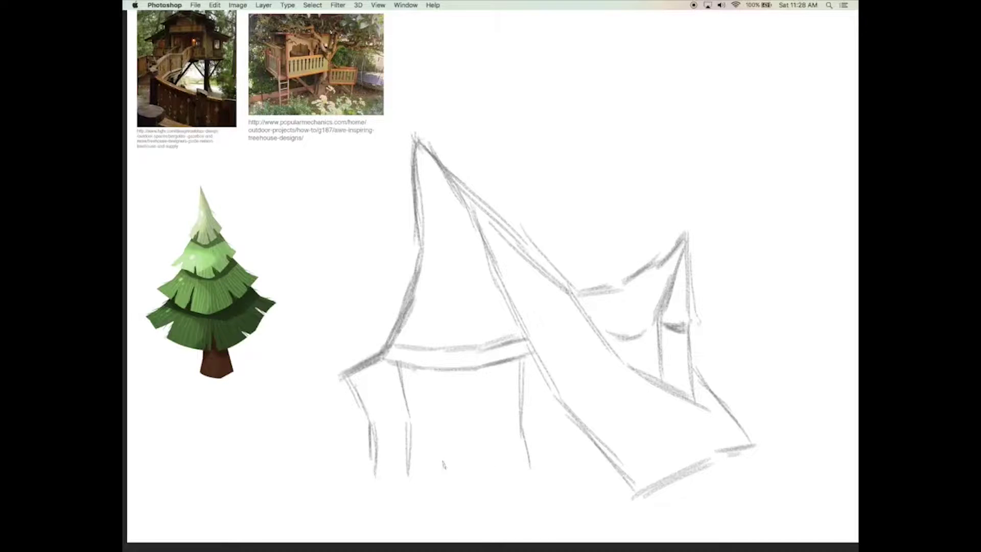
drag(403, 474, 425, 476)
drag(415, 368, 432, 469)
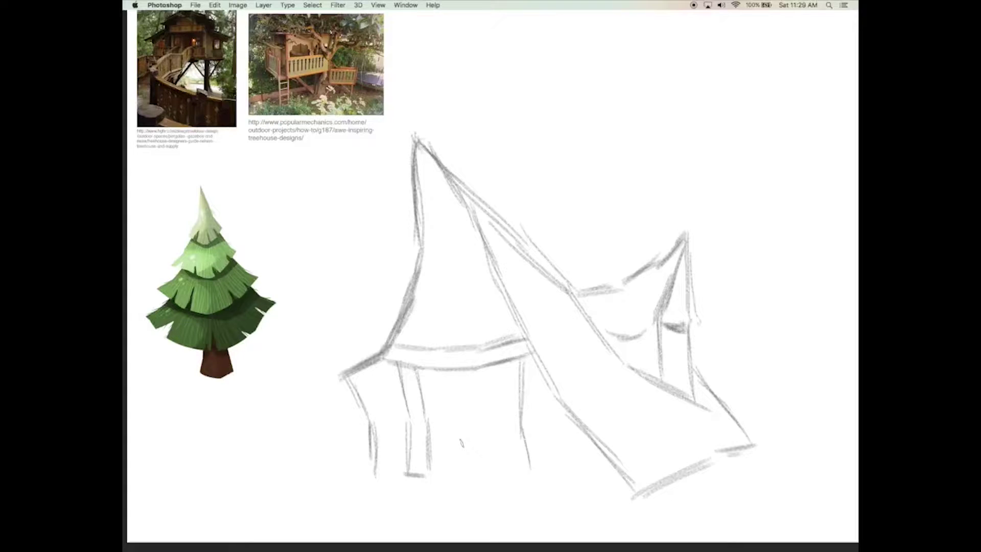
key(super+z)
drag(522, 360, 529, 465)
key(super+z)
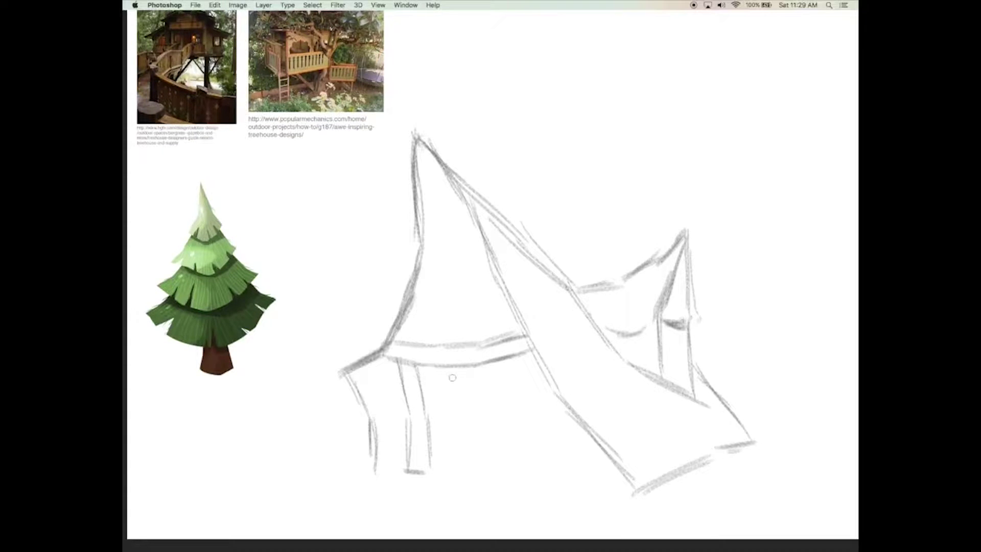
mouse_move(394, 362)
mouse_down()
mouse_move(415, 365)
mouse_move(394, 365)
mouse_up()
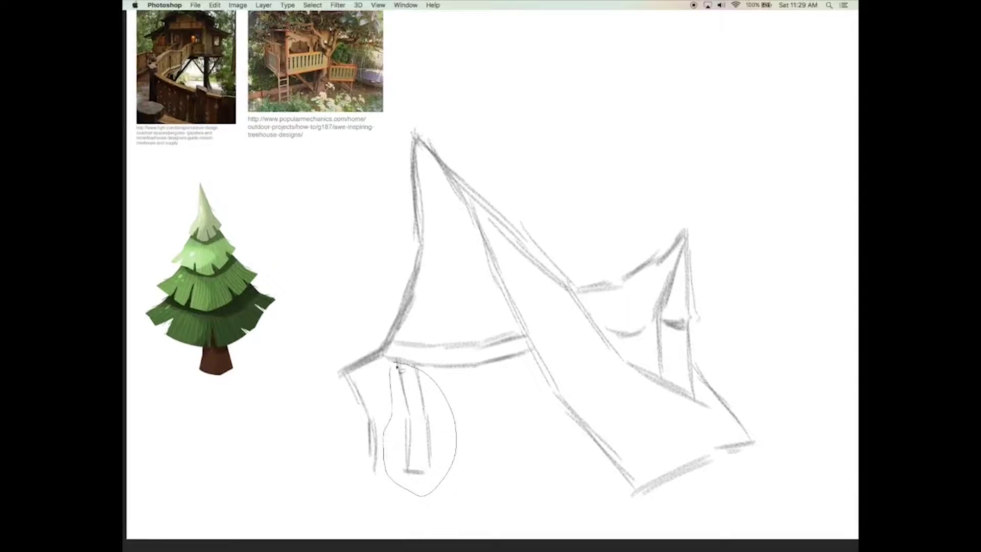
Shift the left post slightly left and redraw the leg strokes, undoing stray marks.
drag(426, 413, 416, 412)
key(super+d)
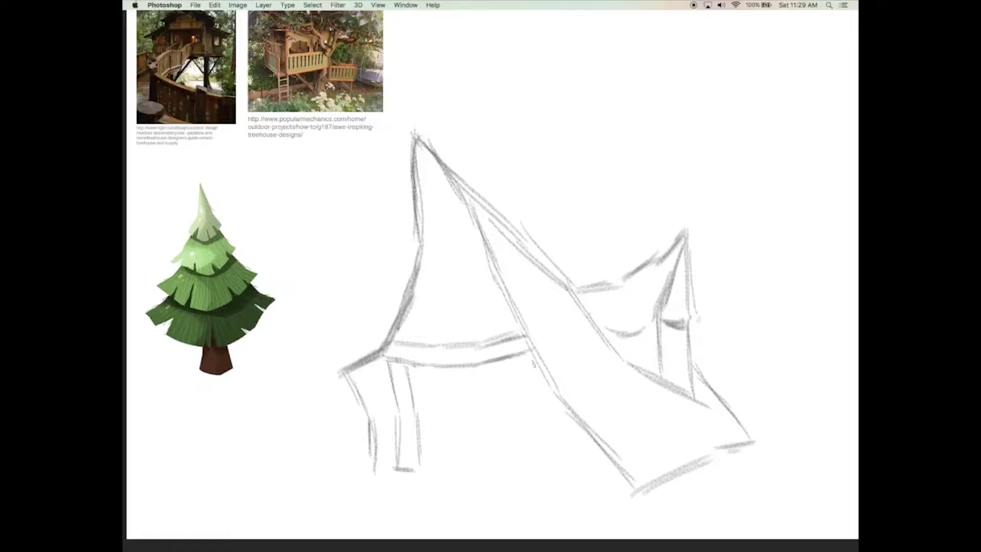
mouse_move(537, 347)
mouse_down()
mouse_move(544, 453)
mouse_move(524, 410)
mouse_move(534, 475)
mouse_move(551, 457)
mouse_up()
key(ctrl+z)
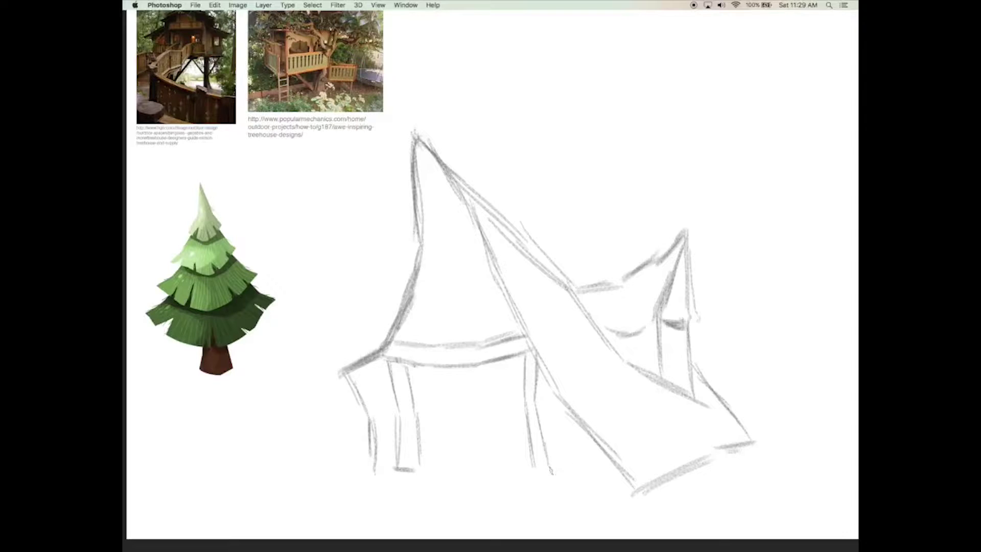
drag(397, 470, 420, 468)
drag(526, 364, 531, 460)
drag(521, 353, 533, 467)
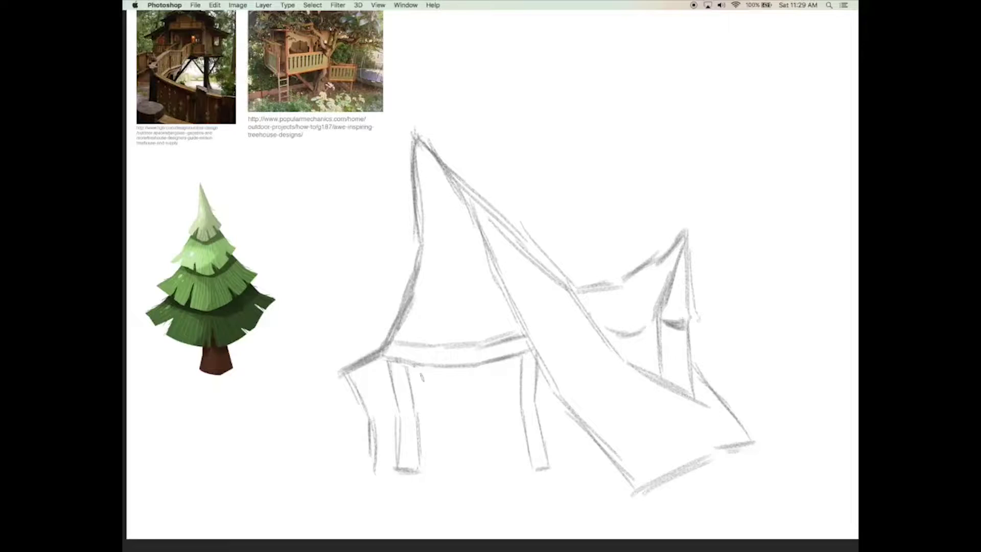
key(super+z)
Draw two small arches under the platform, link them, and add the legs' inner edges.
drag(426, 370, 418, 391)
drag(506, 370, 511, 388)
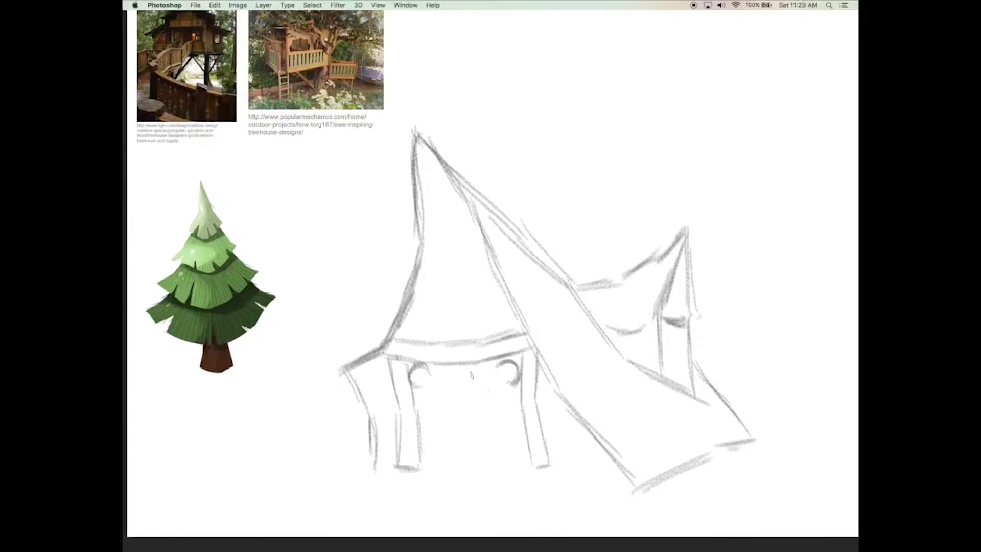
mouse_move(448, 364)
mouse_down()
mouse_move(429, 372)
mouse_move(503, 371)
mouse_up()
mouse_move(420, 388)
mouse_down()
mouse_move(426, 460)
mouse_move(438, 471)
mouse_up()
drag(510, 385, 520, 455)
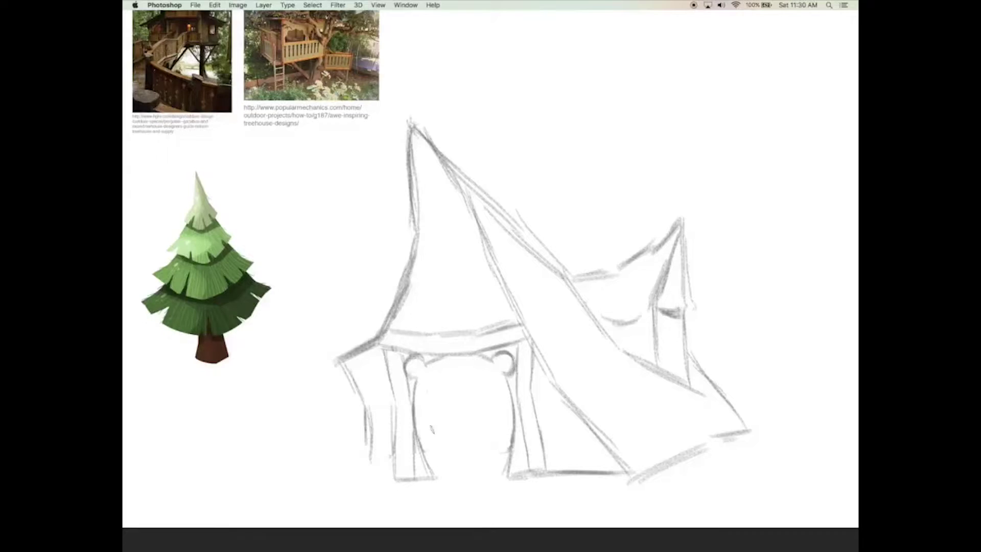
drag(427, 390, 438, 454)
drag(428, 412, 450, 473)
Draw the arched doorway with its right side, bottom edge, and two small circles above.
mouse_move(427, 398)
mouse_down()
mouse_move(452, 369)
mouse_move(483, 373)
mouse_move(500, 406)
mouse_move(495, 441)
mouse_up()
drag(496, 387, 494, 458)
mouse_move(494, 416)
mouse_down()
mouse_move(488, 480)
mouse_move(451, 479)
mouse_move(494, 467)
mouse_up()
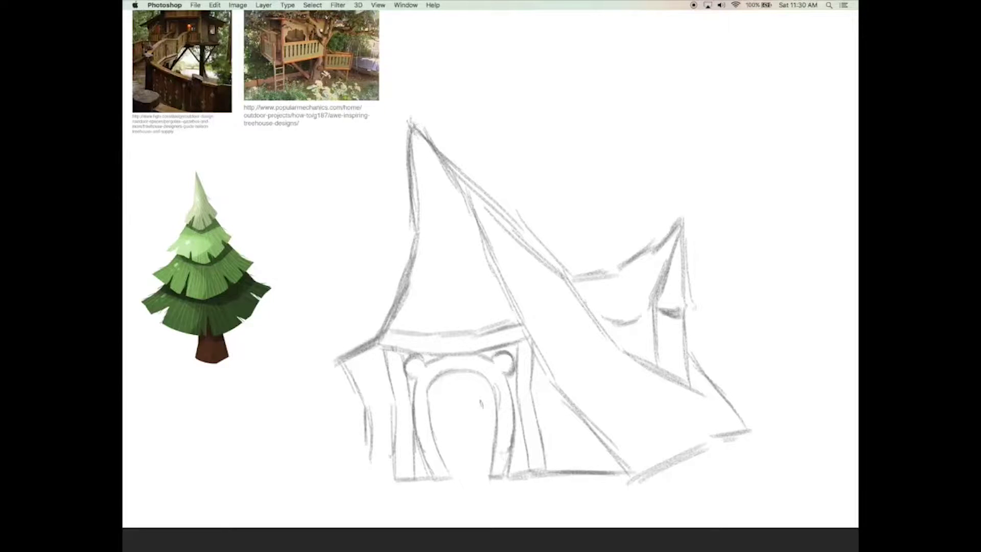
drag(418, 362, 419, 364)
drag(502, 359, 506, 364)
drag(452, 476, 479, 472)
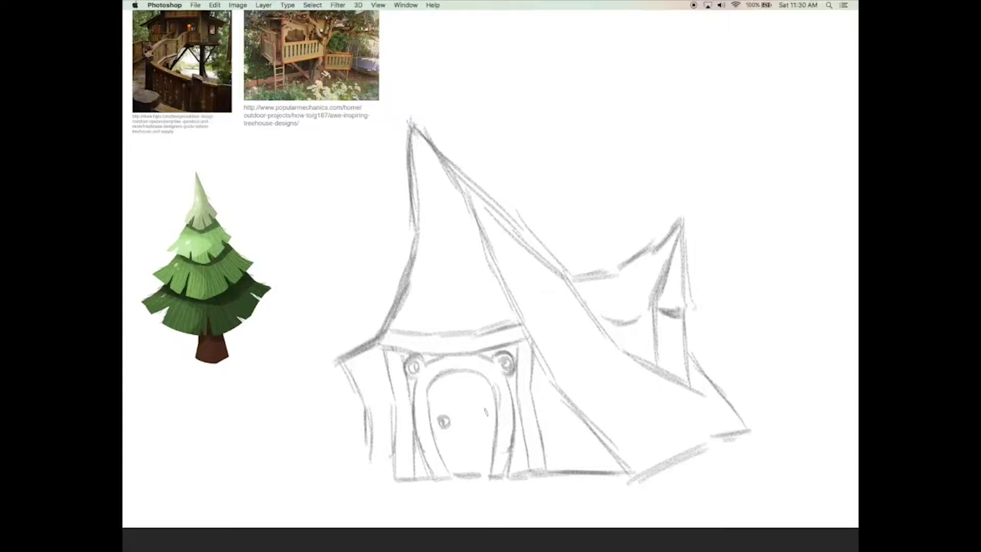
drag(441, 422, 445, 429)
drag(383, 346, 325, 357)
Rotate the sketch slightly and redraw one long straight baseline under the house.
key(ctrl+t)
drag(781, 491, 795, 460)
key(Return)
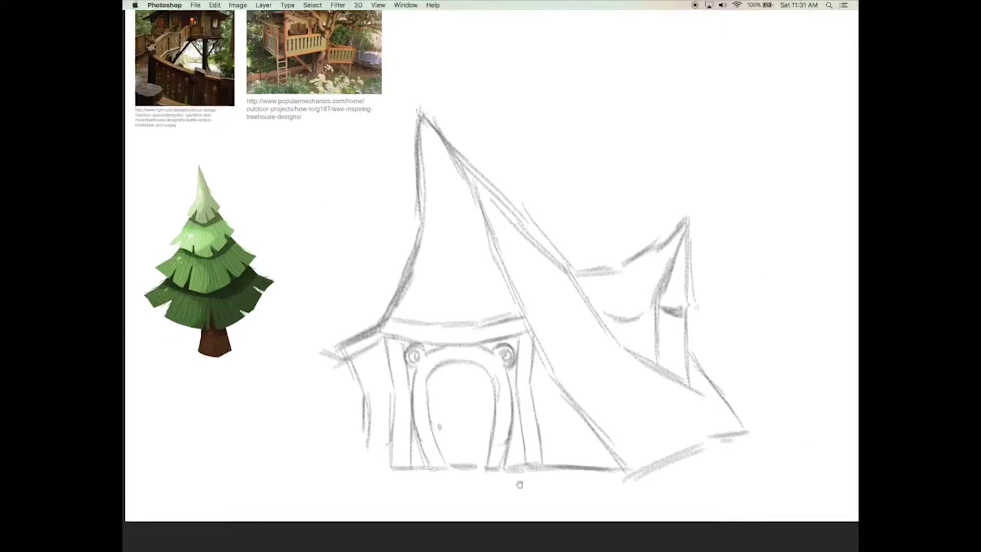
drag(520, 468, 622, 467)
drag(529, 475, 634, 474)
mouse_move(511, 465)
mouse_down()
mouse_move(425, 461)
mouse_move(508, 467)
mouse_up()
drag(381, 458, 523, 458)
drag(417, 459, 532, 460)
mouse_move(380, 459)
mouse_down()
mouse_move(523, 458)
mouse_move(628, 473)
mouse_up()
mouse_move(373, 464)
mouse_down()
mouse_move(619, 458)
mouse_move(722, 432)
mouse_up()
Retrace the roof edges and left wall, then add door plank lines and an oval knob.
drag(684, 375, 721, 437)
mouse_move(394, 303)
mouse_down()
mouse_move(307, 341)
mouse_move(430, 207)
mouse_up()
mouse_move(357, 352)
mouse_down()
mouse_move(376, 398)
mouse_move(372, 449)
mouse_up()
mouse_move(381, 390)
mouse_down()
mouse_move(380, 450)
mouse_move(473, 449)
mouse_up()
drag(388, 452, 602, 452)
drag(452, 352, 466, 444)
drag(472, 362, 477, 448)
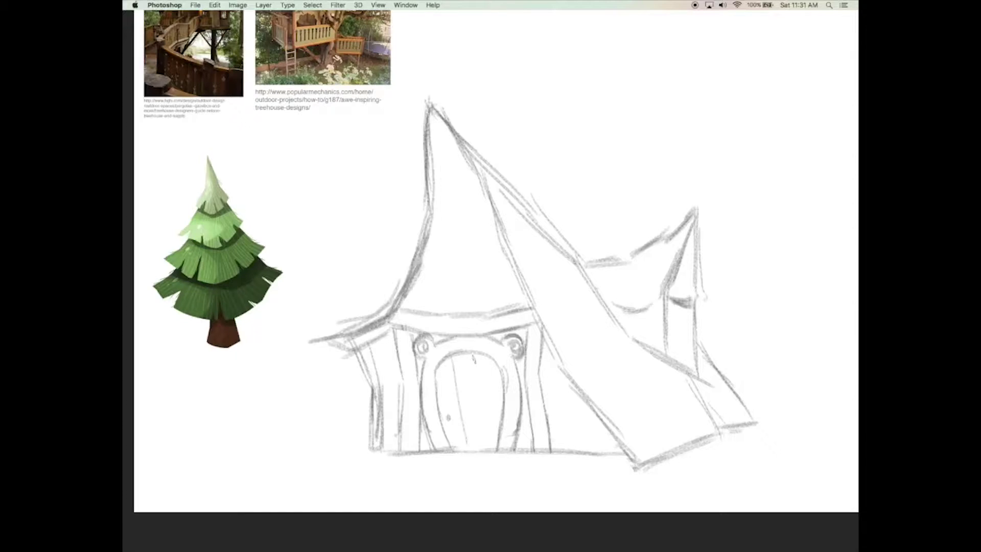
drag(485, 384, 489, 444)
mouse_move(477, 372)
mouse_down()
mouse_move(454, 381)
mouse_move(480, 388)
mouse_move(453, 389)
mouse_move(477, 391)
mouse_move(448, 383)
mouse_move(486, 378)
mouse_up()
Sketch a tall arch inside the big roof, removing an extra small arch.
drag(546, 473, 546, 470)
drag(434, 307, 437, 225)
drag(440, 241, 483, 230)
drag(499, 306, 496, 241)
drag(448, 271, 469, 265)
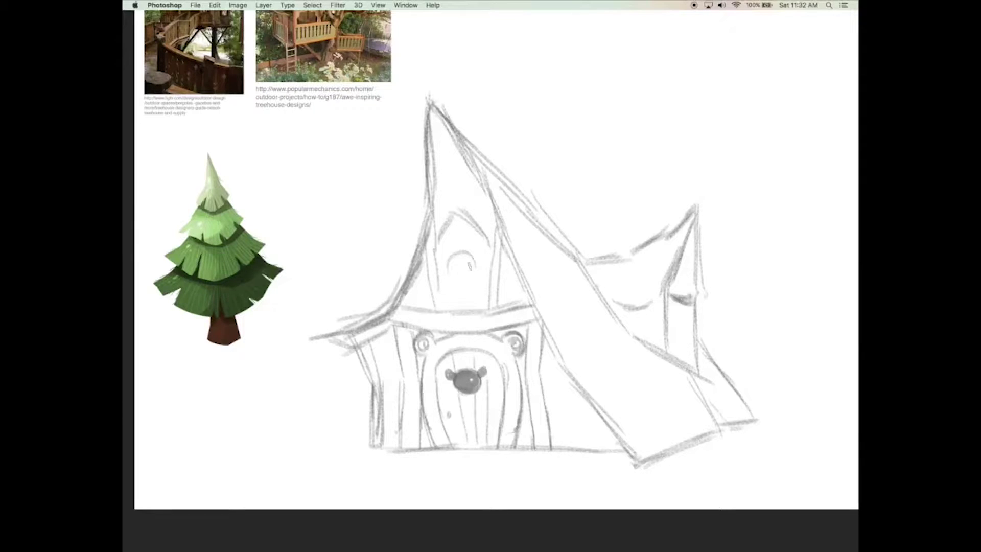
key(ctrl+z)
Set the brush tip shape, then hide the panels for a clear canvas.
key(Tab)
click(731, 60)
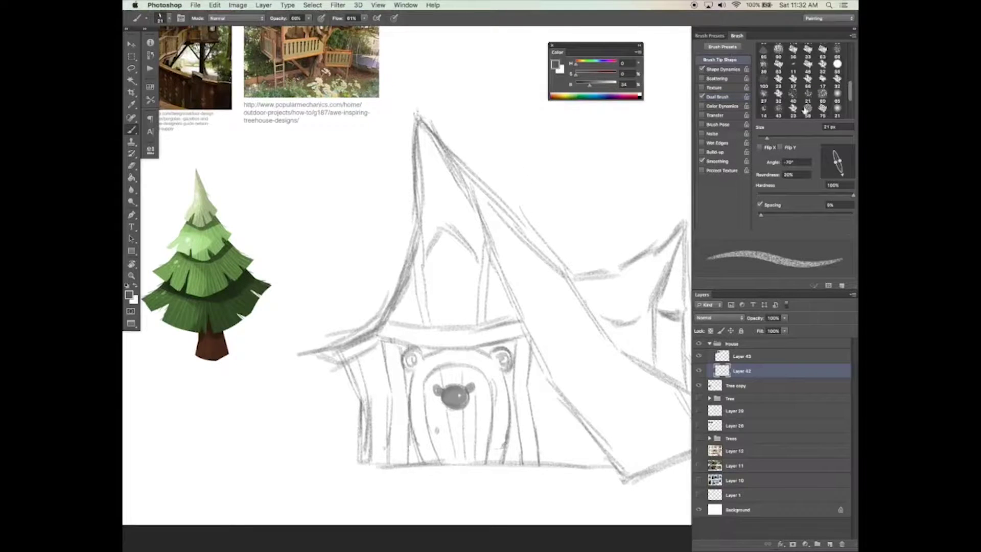
key(Tab)
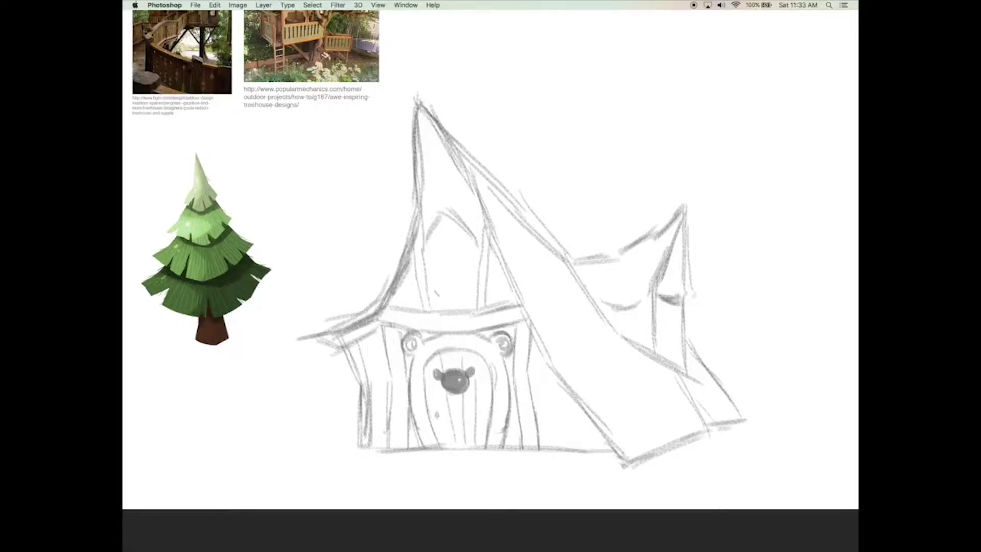
Try a few strokes on the left gable, undoing each false start.
mouse_move(437, 306)
mouse_down()
mouse_move(431, 248)
mouse_move(438, 252)
mouse_up()
key(ctrl+z)
key(ctrl+z)
drag(433, 249, 472, 252)
key(ctrl+z)
key(ctrl+z)
key(ctrl+z)
mouse_move(433, 246)
mouse_down()
mouse_move(440, 299)
mouse_move(452, 301)
mouse_up()
key(ctrl+z)
key(ctrl+z)
Draw the arched window's top, sides and inner lines, then begin a pine peak behind the house.
drag(426, 247, 452, 223)
drag(429, 260, 434, 310)
drag(429, 241, 438, 309)
drag(476, 241, 470, 304)
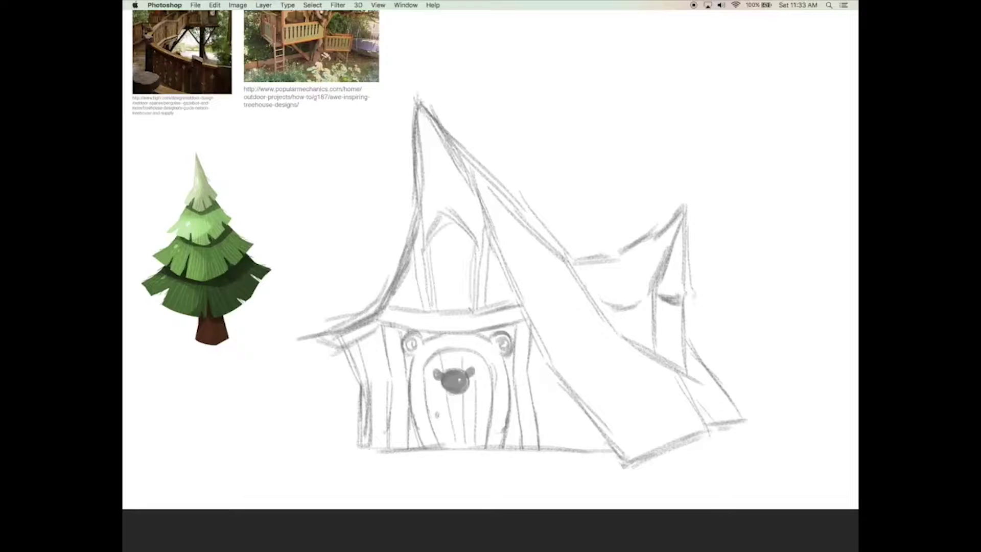
drag(437, 237, 438, 269)
drag(443, 281, 449, 310)
drag(457, 245, 466, 310)
key(ctrl+z)
drag(459, 233, 466, 309)
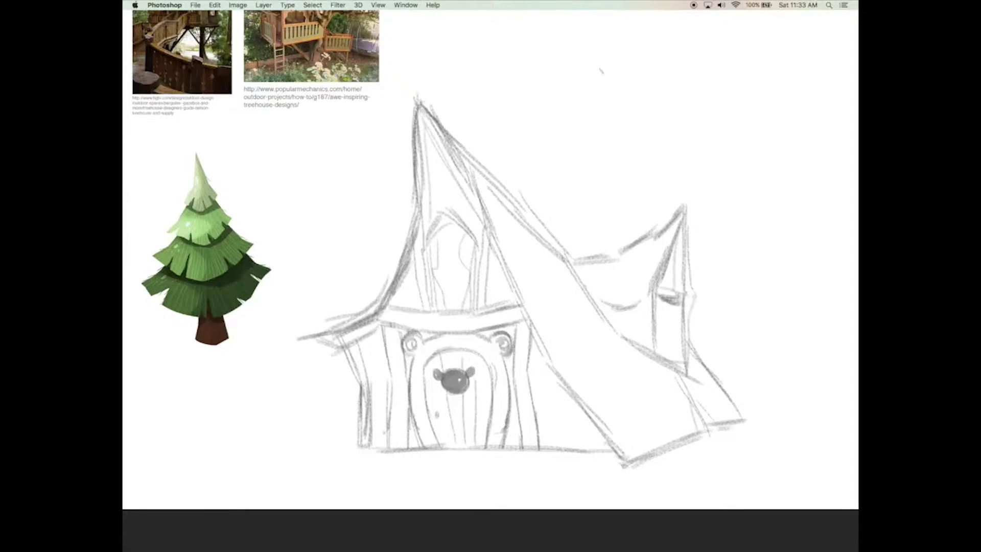
mouse_move(575, 30)
mouse_down()
mouse_move(557, 97)
mouse_move(534, 110)
mouse_up()
Sketch a three-tier pine tree behind the roof and a smaller tree top to its left.
drag(581, 29, 628, 118)
mouse_move(529, 110)
mouse_down()
mouse_move(559, 123)
mouse_move(611, 120)
mouse_move(515, 150)
mouse_move(615, 173)
mouse_up()
drag(610, 123, 623, 172)
drag(512, 158, 501, 179)
drag(647, 180, 665, 194)
drag(666, 192, 589, 255)
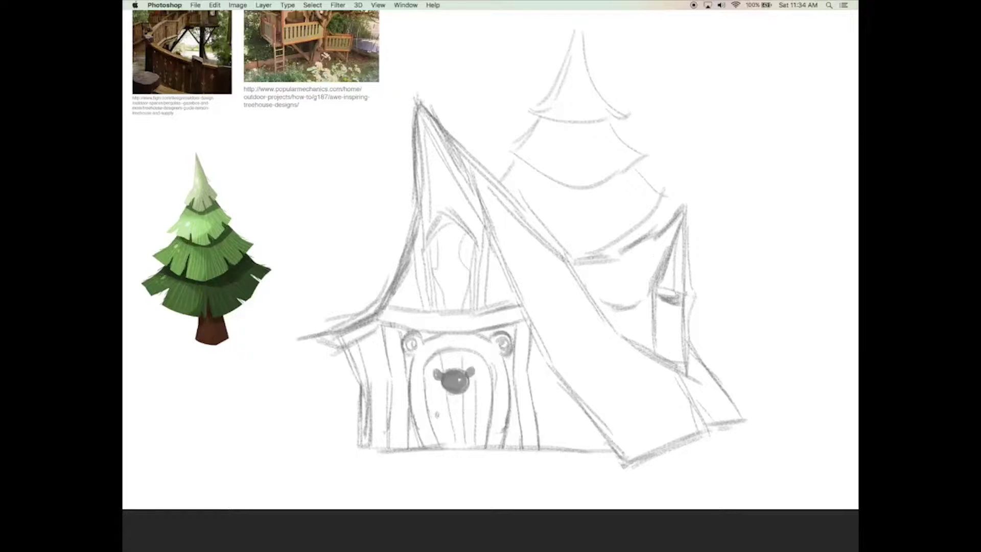
scroll(720, 401, up, 2)
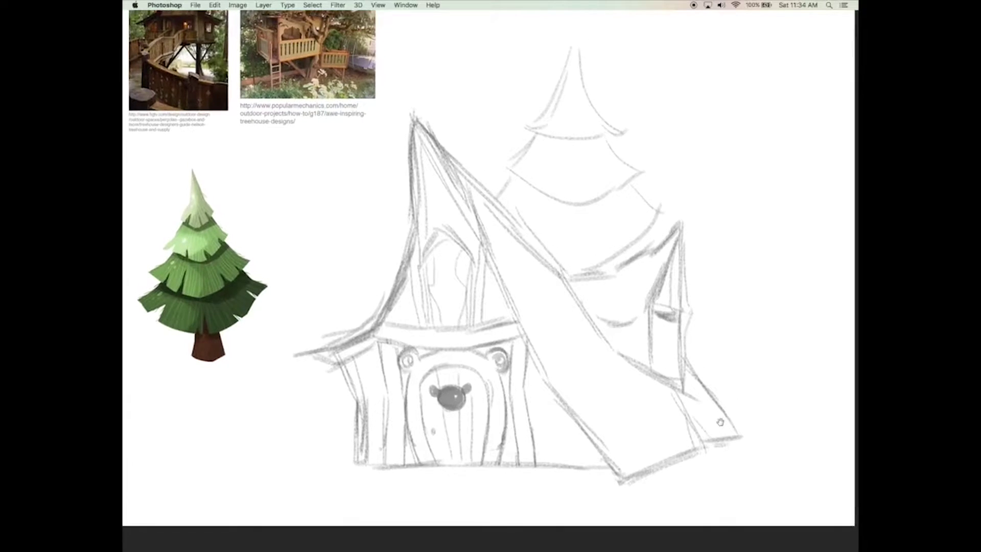
mouse_move(482, 105)
mouse_down()
mouse_move(508, 144)
mouse_move(452, 148)
mouse_move(511, 159)
mouse_up()
Start a Pen path along the roof's left edge up toward the peak.
key(Tab)
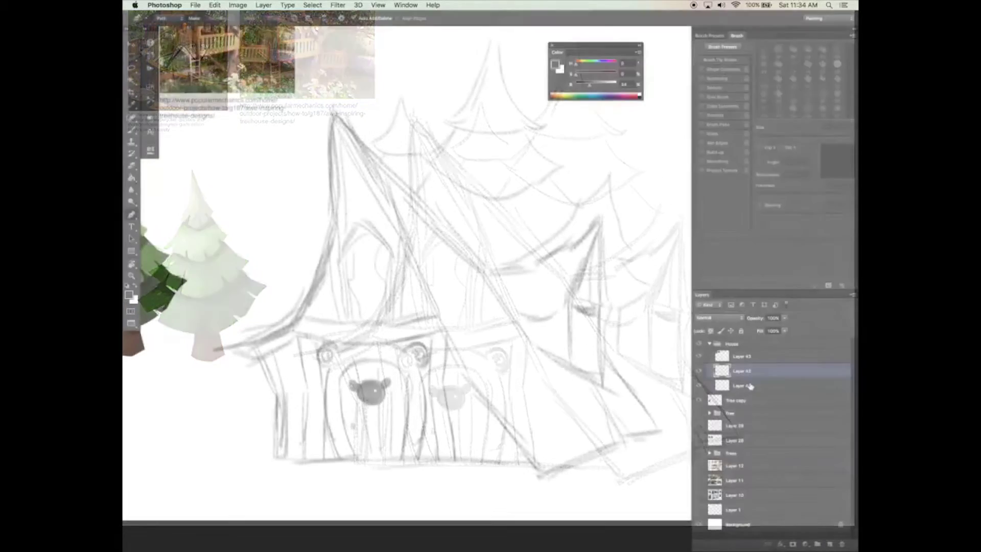
click(219, 348)
click(251, 360)
click(294, 336)
click(330, 265)
click(338, 214)
drag(337, 130, 355, 153)
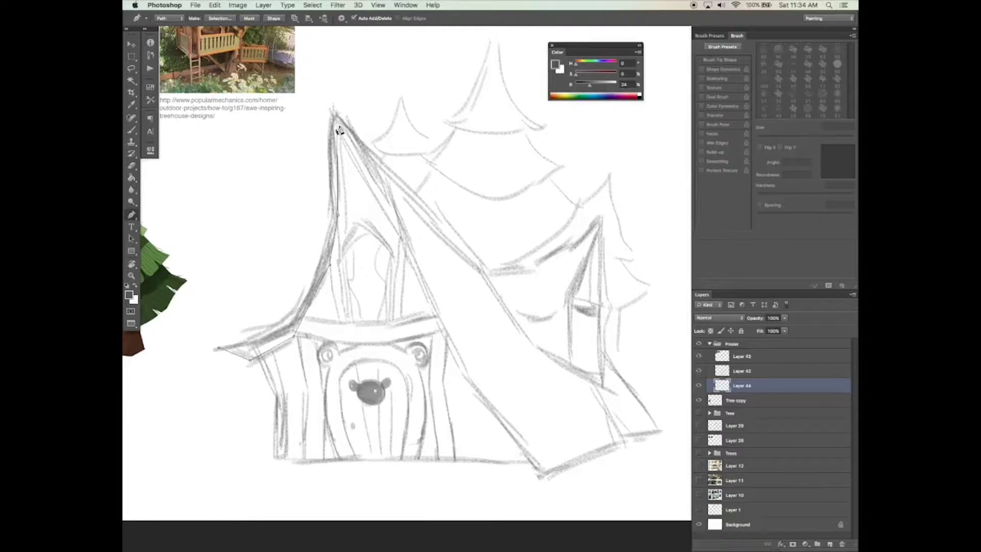
key(ctrl+z)
key(ctrl+z)
Finish and close the Pen outline of the roof's left edge.
click(342, 179)
click(333, 111)
click(328, 145)
click(331, 208)
click(314, 278)
drag(284, 327, 238, 331)
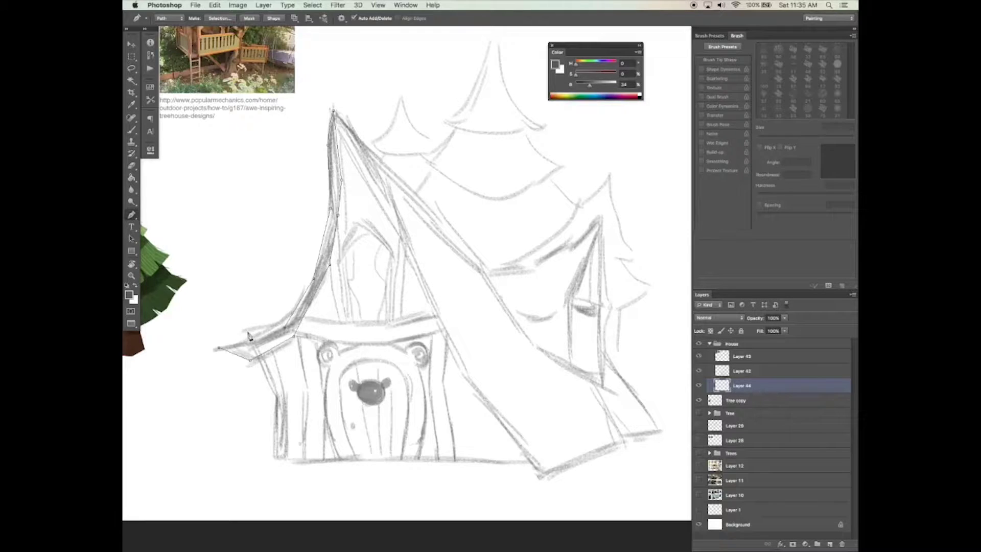
key(super+z)
key(super+z)
key(super+z)
click(220, 349)
Convert the outline to a selection and Paint Bucket fill it with tan.
right_click(309, 359)
click(384, 393)
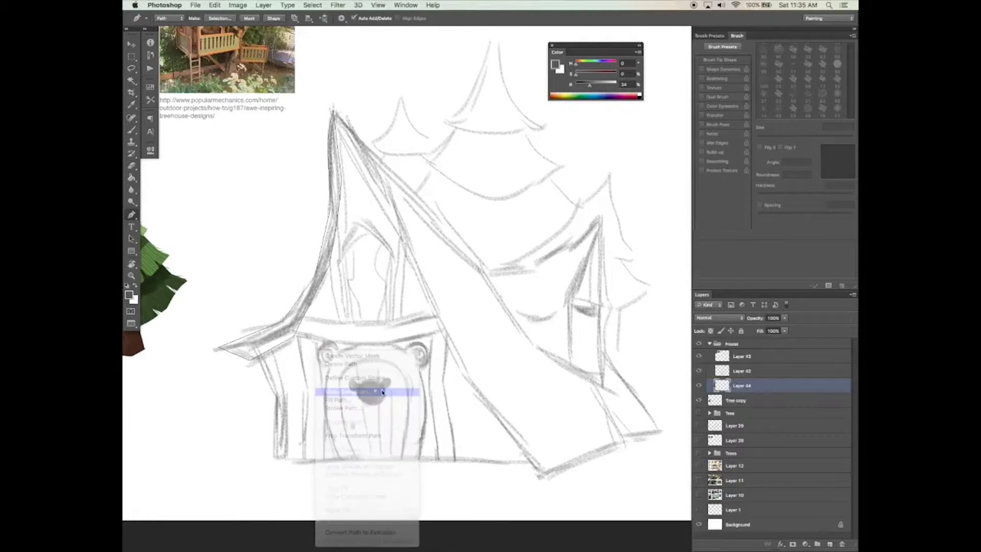
key(Return)
key(g)
mouse_move(600, 51)
mouse_down()
mouse_move(609, 140)
mouse_move(589, 152)
mouse_move(613, 174)
mouse_move(600, 163)
mouse_up()
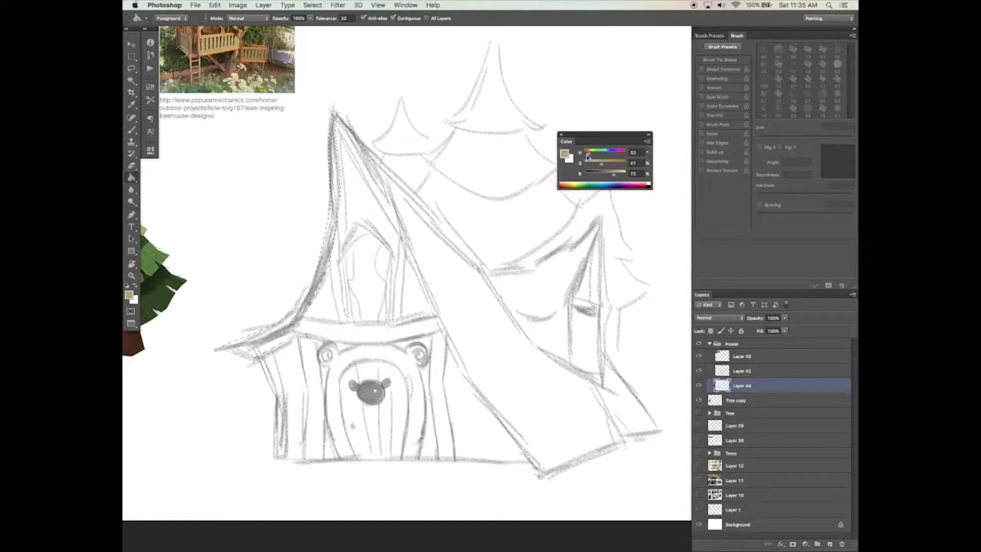
click(321, 304)
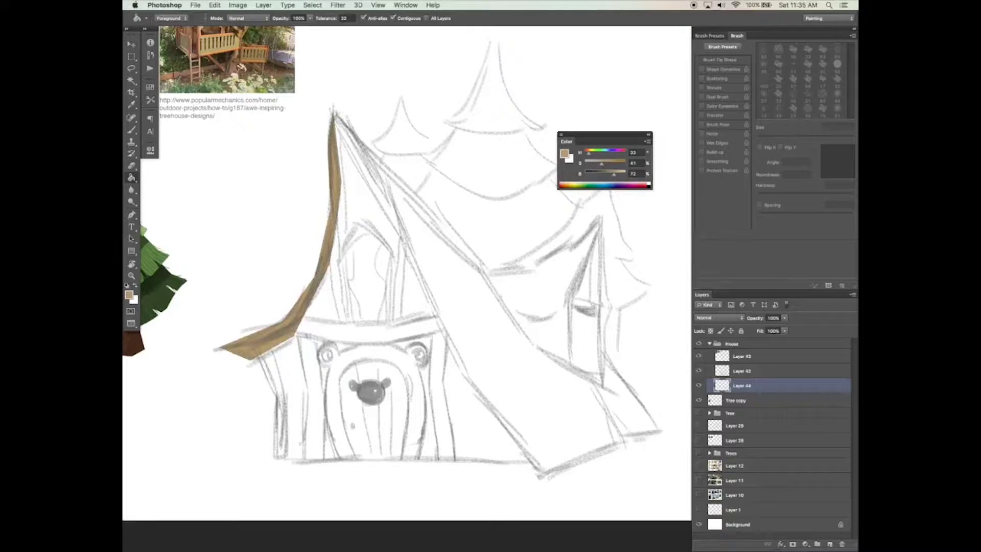
key(p)
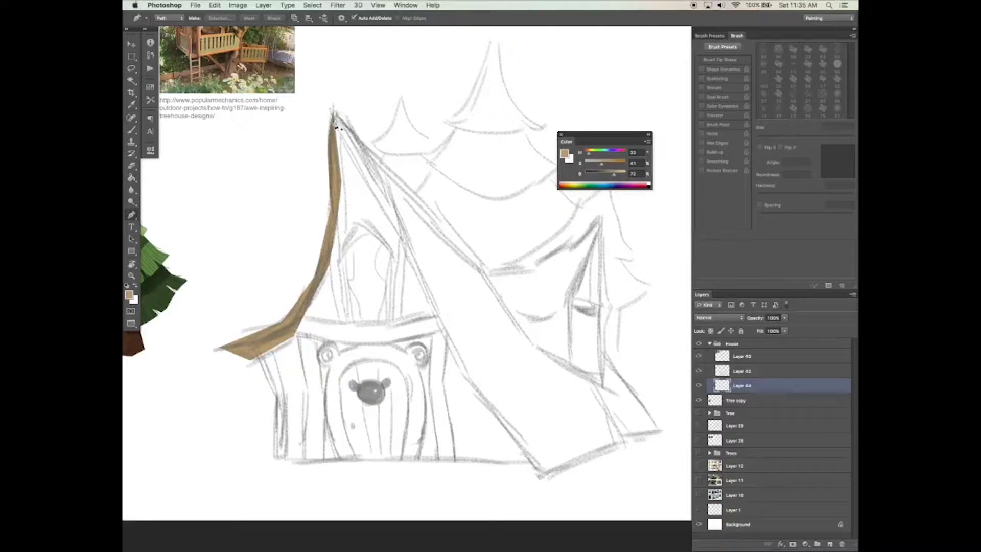
Trace the big roof from its tip down to its bottom edge.
click(338, 136)
click(380, 204)
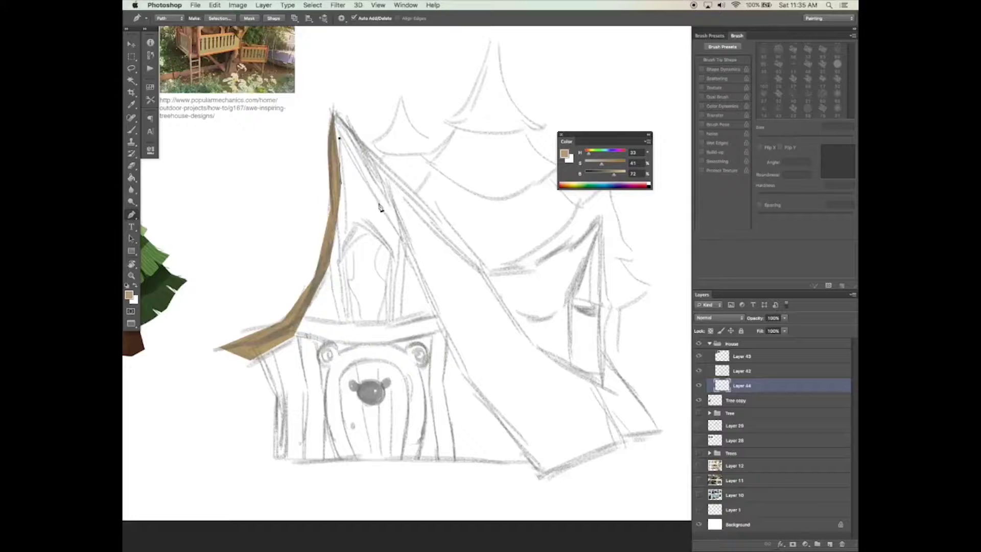
click(402, 240)
click(461, 380)
click(544, 481)
click(599, 453)
click(624, 439)
click(663, 433)
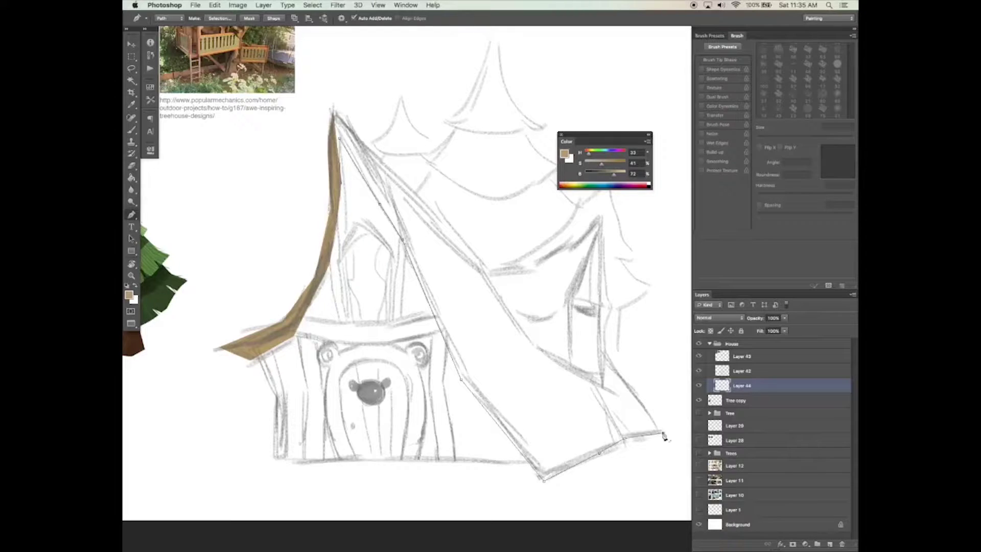
Close the main roof outline, make it a selection and fill it tan.
click(604, 348)
click(600, 381)
click(537, 345)
click(483, 270)
click(421, 206)
click(334, 111)
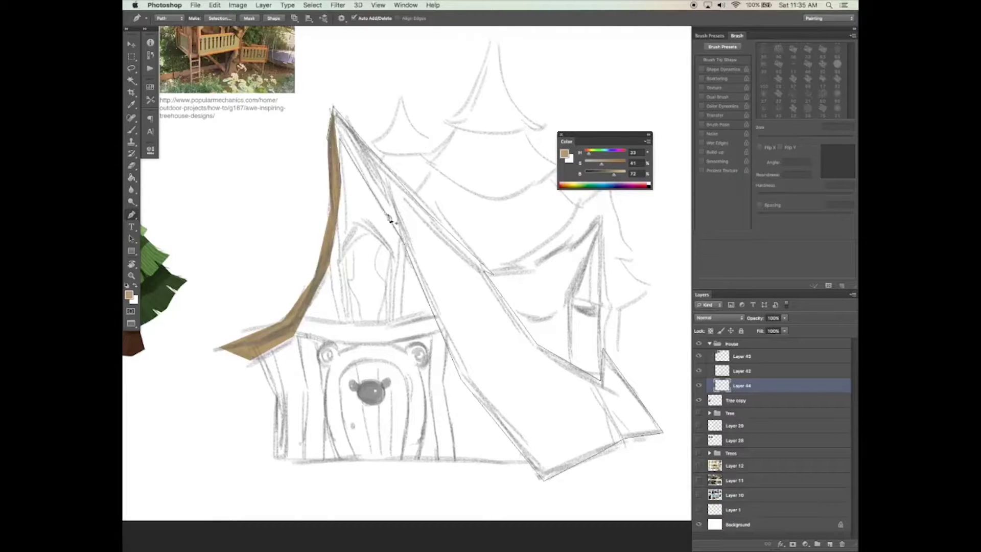
right_click(427, 225)
click(472, 271)
key(Return)
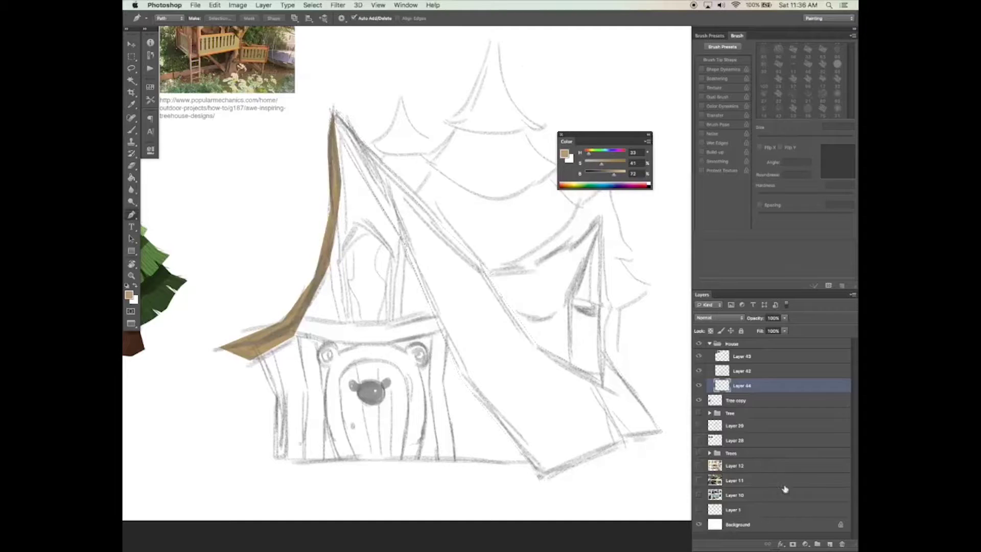
click(830, 543)
key(g)
click(621, 445)
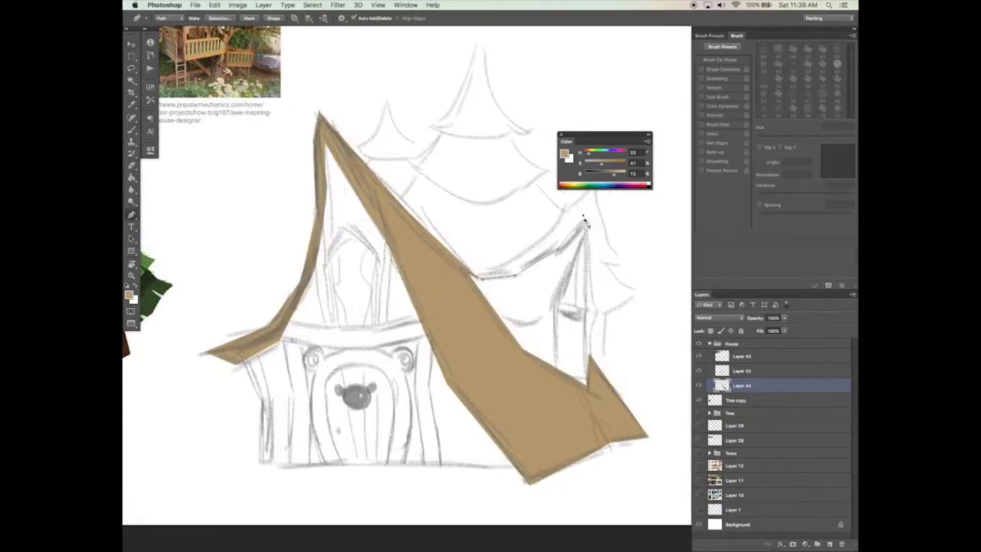
Outline the right roof flap on a new layer and fill it tan.
click(592, 227)
click(548, 314)
right_click(519, 330)
click(561, 374)
key(Return)
click(830, 544)
key(g)
click(541, 299)
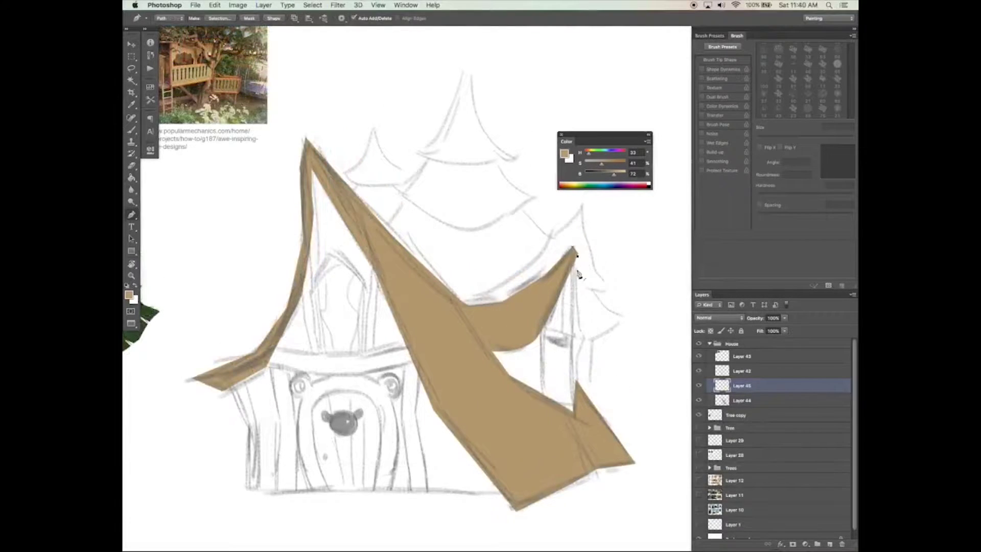
Fill the right edge strip tan and merge the flap layer into the roof.
click(581, 335)
click(575, 357)
click(575, 255)
right_click(603, 291)
click(620, 327)
key(Return)
key(g)
click(579, 353)
key(ctrl+e)
Check the fill against the sketch and add a new layer below the roof.
key(v)
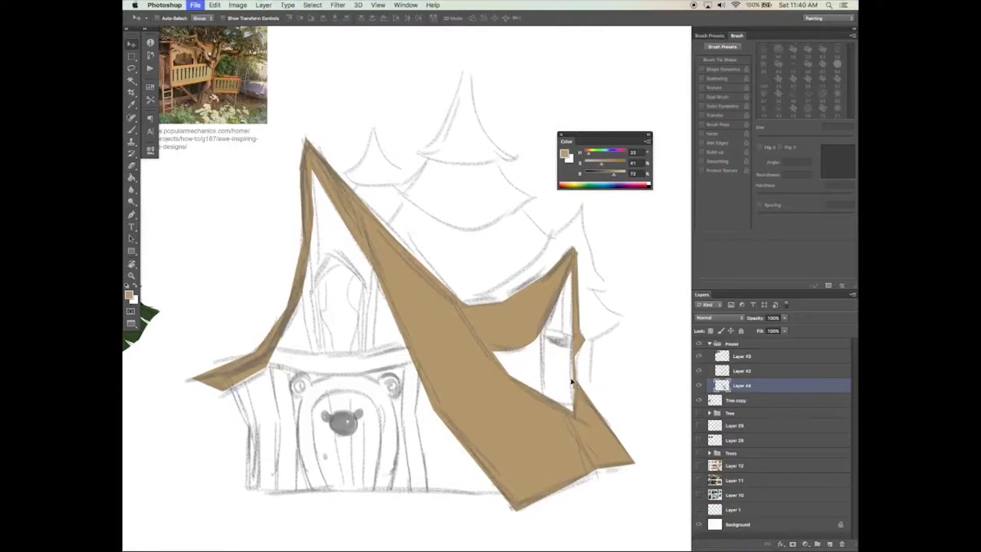
drag(516, 397, 537, 382)
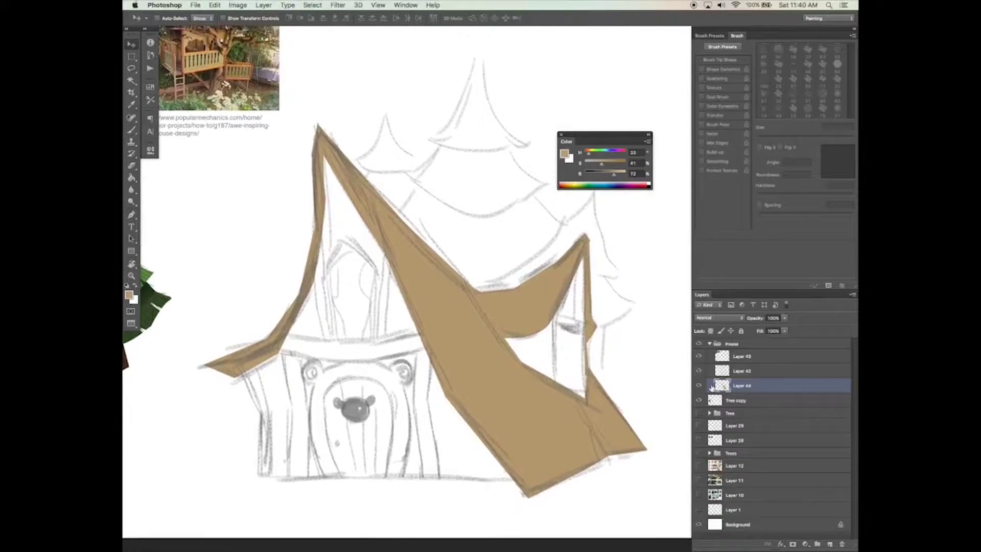
click(699, 371)
click(699, 372)
mouse_move(537, 406)
mouse_down()
mouse_move(565, 401)
mouse_move(549, 399)
mouse_up()
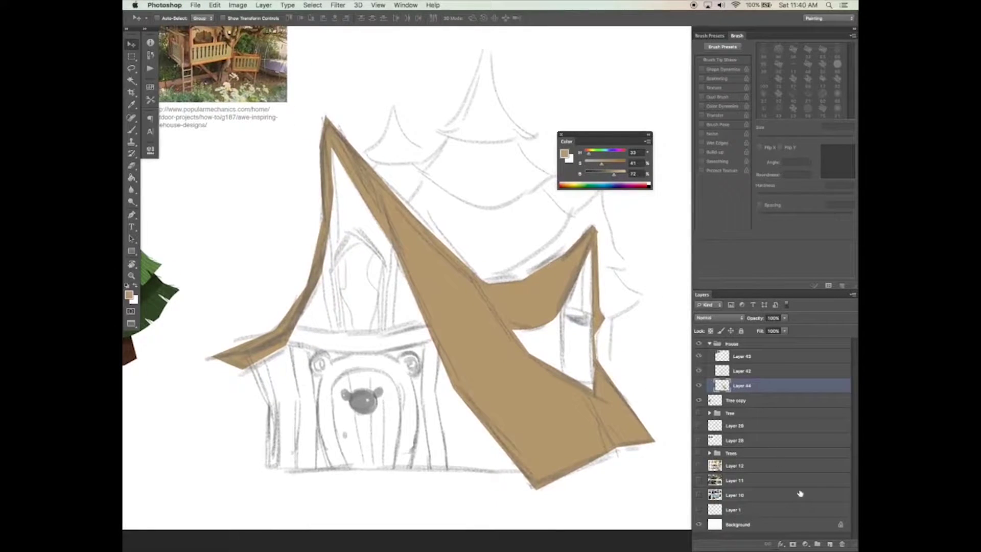
click(830, 544)
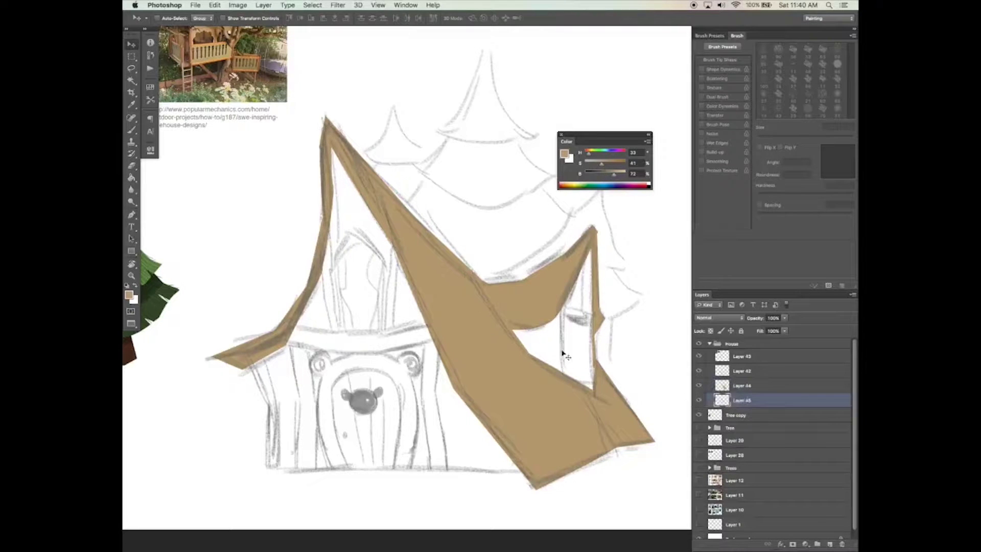
Trace the house walls with the Pen tool down the left side and along the bottom.
key(p)
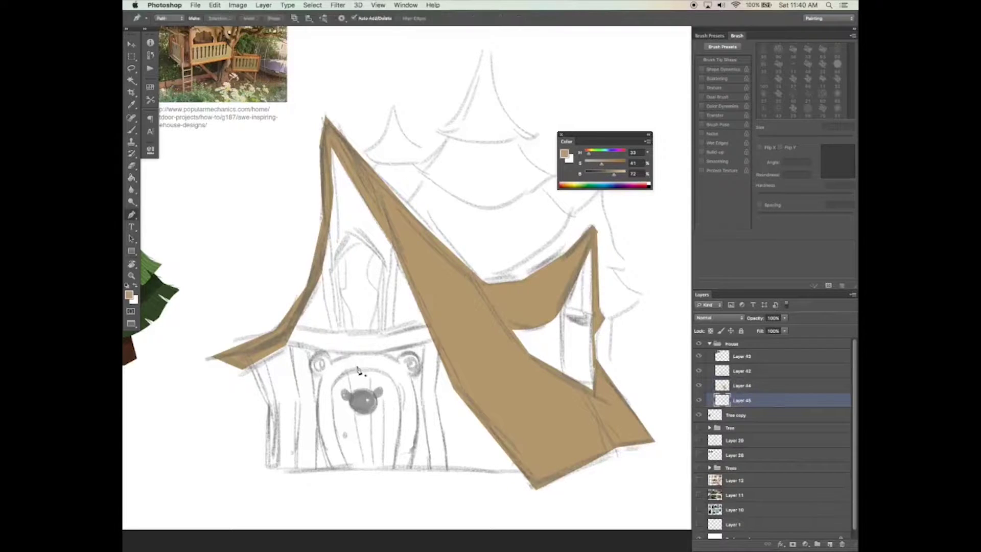
click(249, 365)
click(269, 406)
click(267, 467)
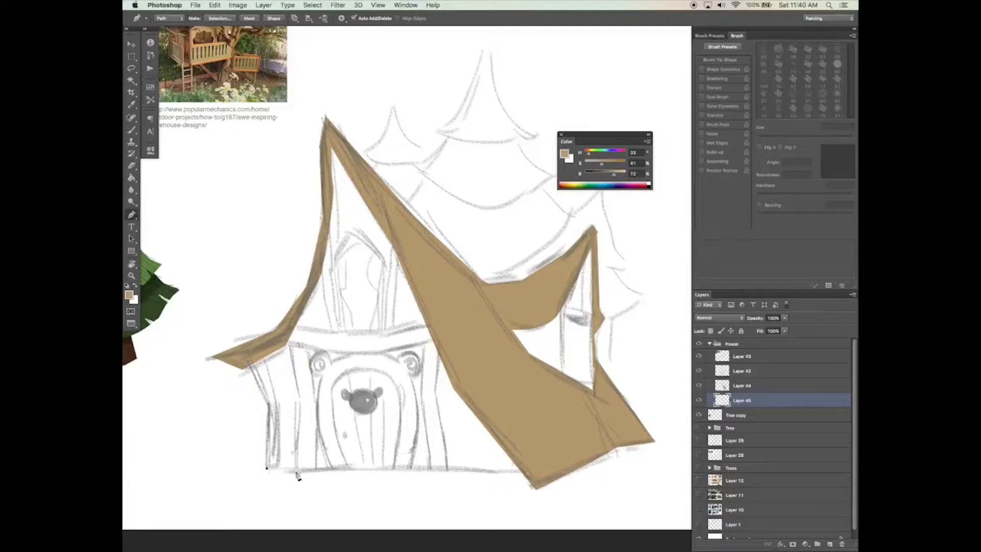
click(300, 473)
click(410, 468)
click(466, 469)
click(535, 470)
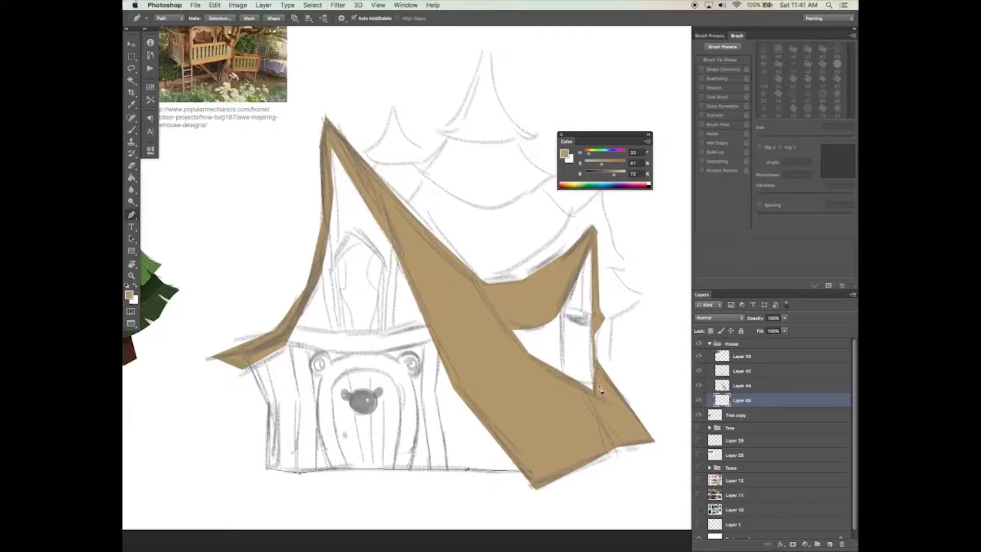
key(ctrl+z)
Turn the wall path into a selection, fill it light green, and deselect.
right_click(358, 368)
click(398, 416)
key(Return)
key(g)
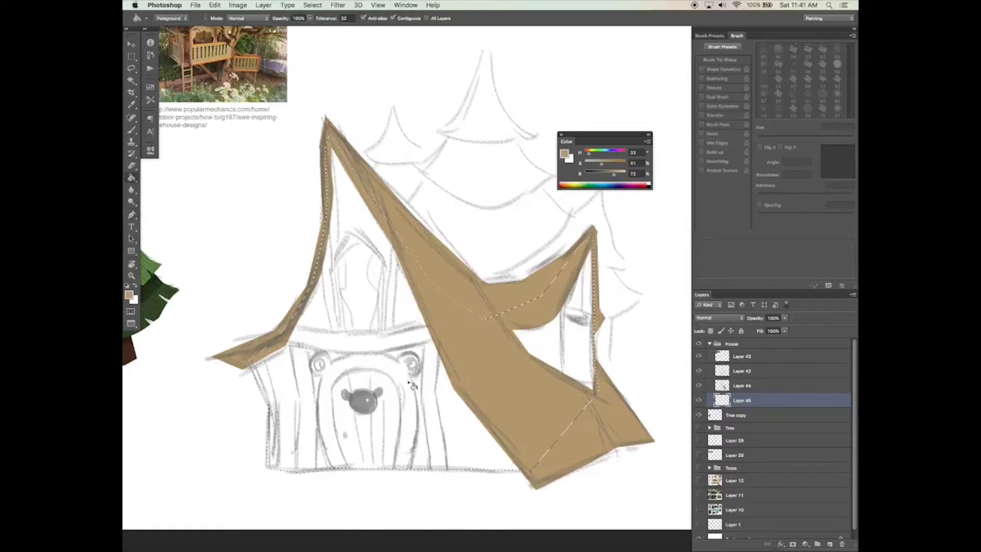
click(592, 152)
click(417, 338)
key(v)
key(ctrl+d)
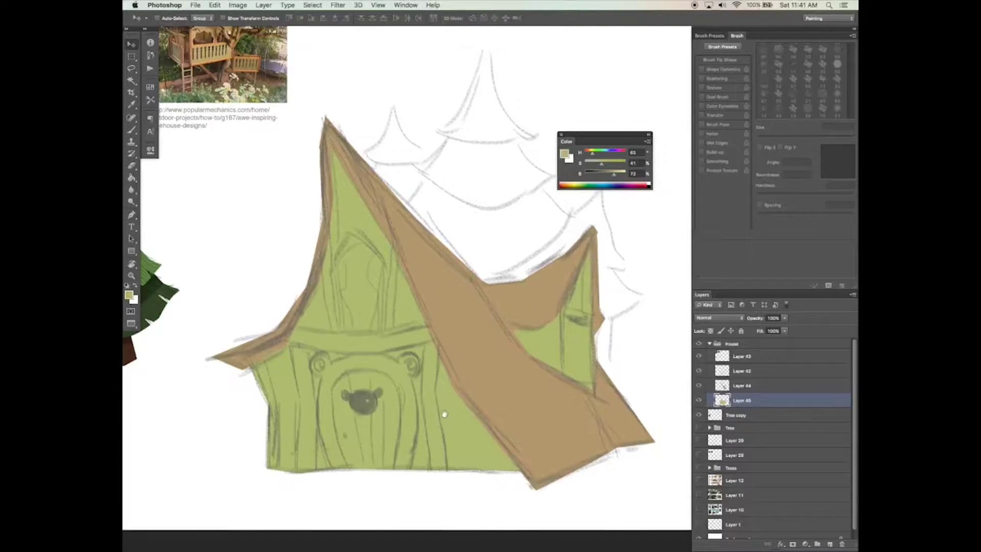
Duplicate and merge the Tree group, then place the large tree behind the house.
scroll(444, 414, up, 1)
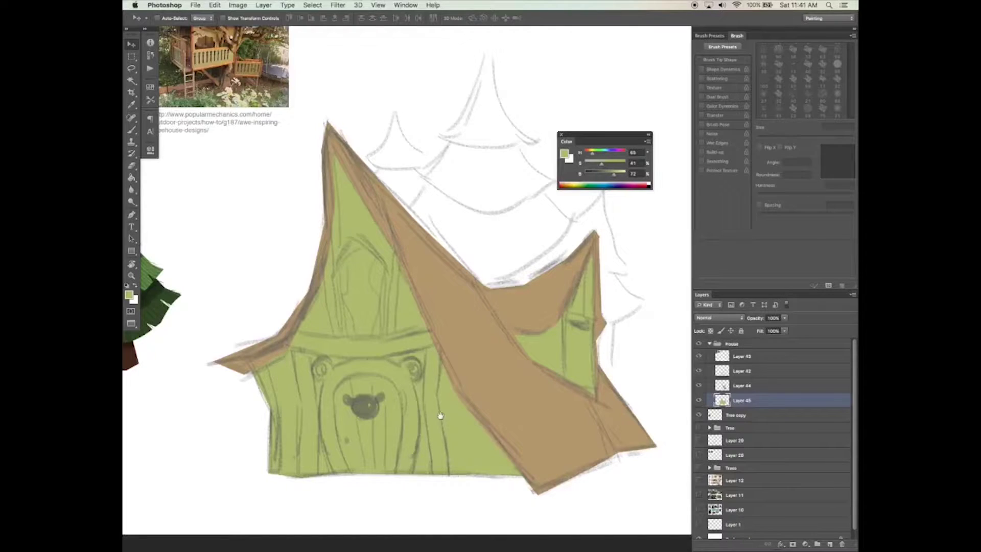
scroll(441, 415, up, 1)
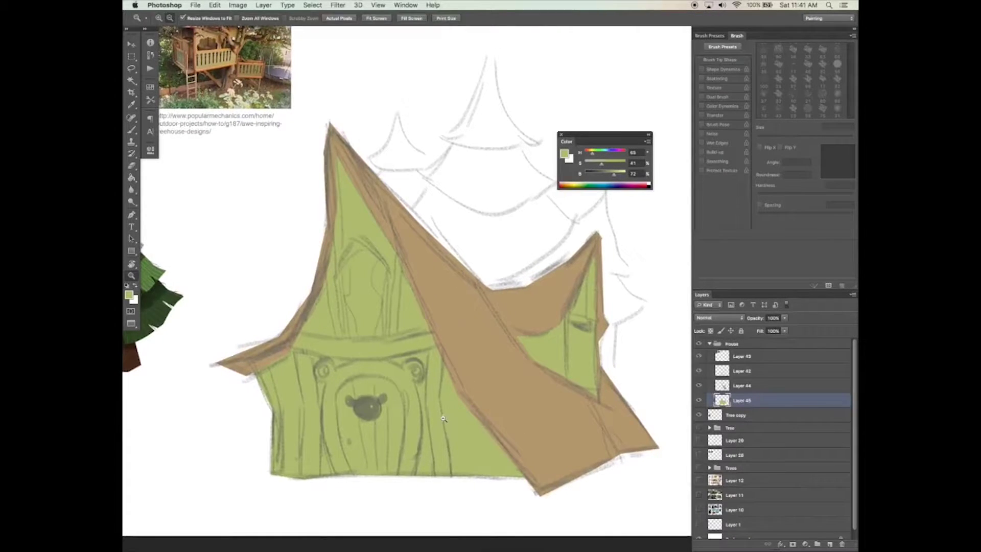
scroll(442, 424, down, 3)
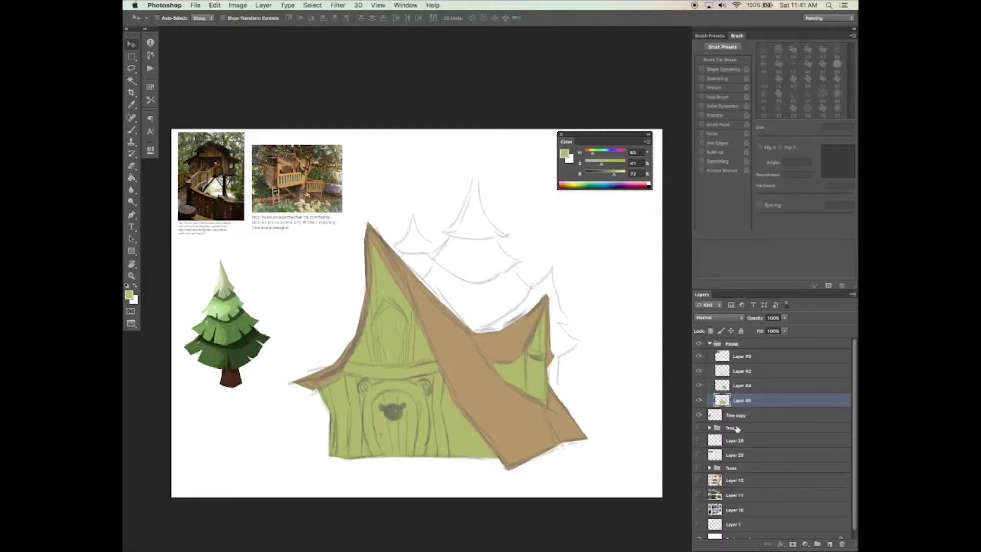
drag(738, 430, 829, 545)
click(699, 419)
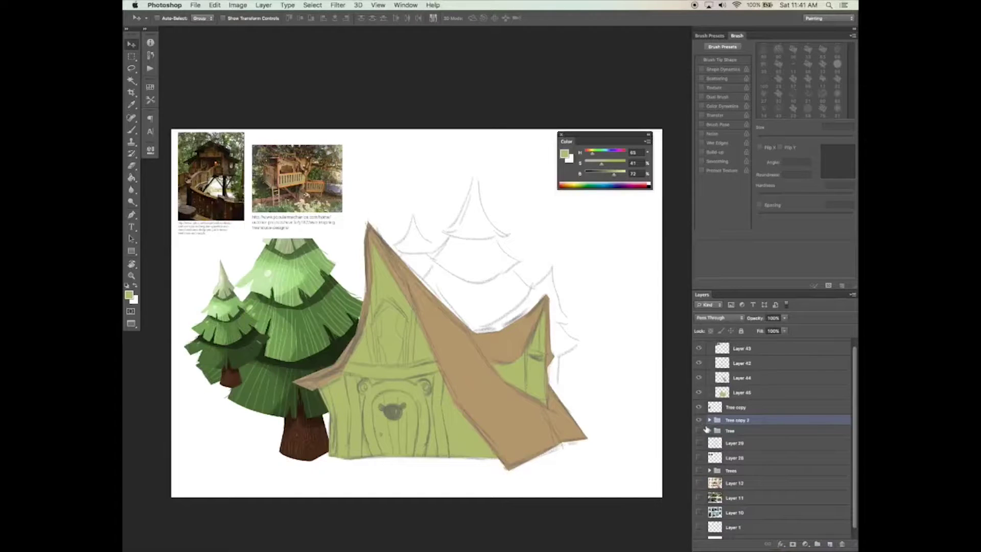
key(ctrl+e)
mouse_move(323, 423)
mouse_down()
mouse_move(498, 341)
mouse_move(486, 315)
mouse_up()
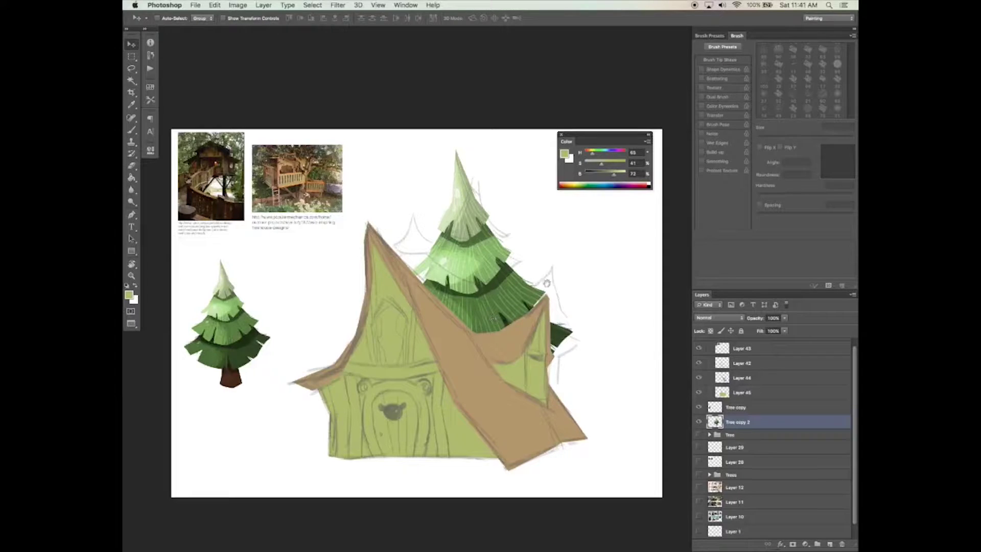
mouse_move(547, 284)
mouse_down()
mouse_move(529, 306)
mouse_move(534, 323)
mouse_move(496, 331)
mouse_up()
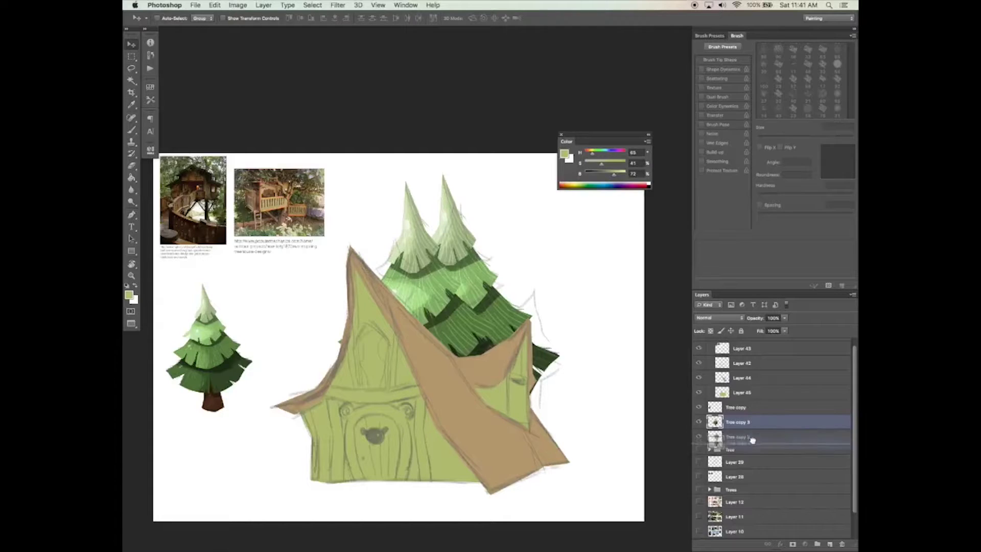
Alt-drag a second tree copy, shrink it with Free Transform, and nudge it up.
drag(738, 422, 738, 443)
key(ctrl+t)
drag(523, 181, 490, 230)
key(Return)
drag(448, 353, 451, 340)
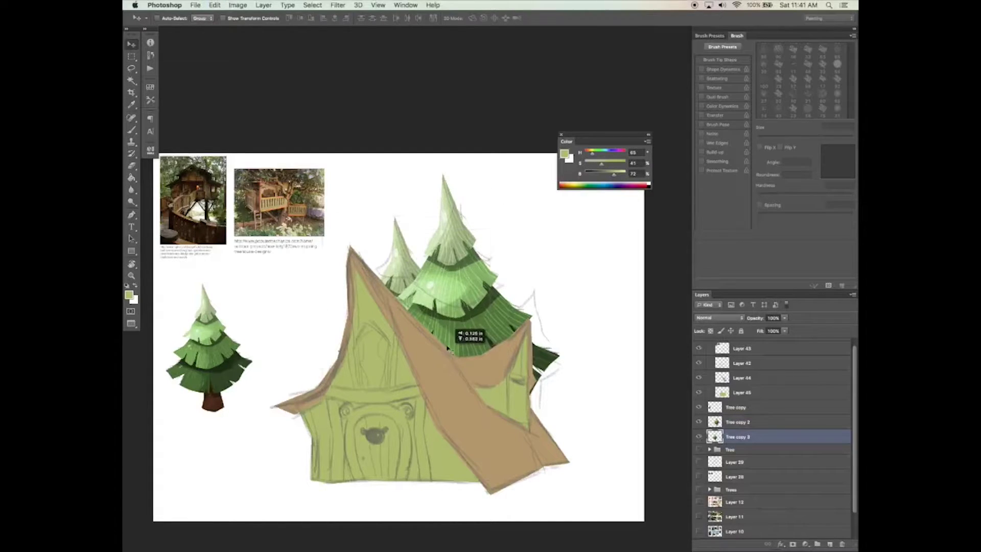
click(215, 6)
Darken the small back pine with Hue/Saturation Lightness -32.
click(516, 148)
key(ctrl+u)
drag(600, 434, 595, 438)
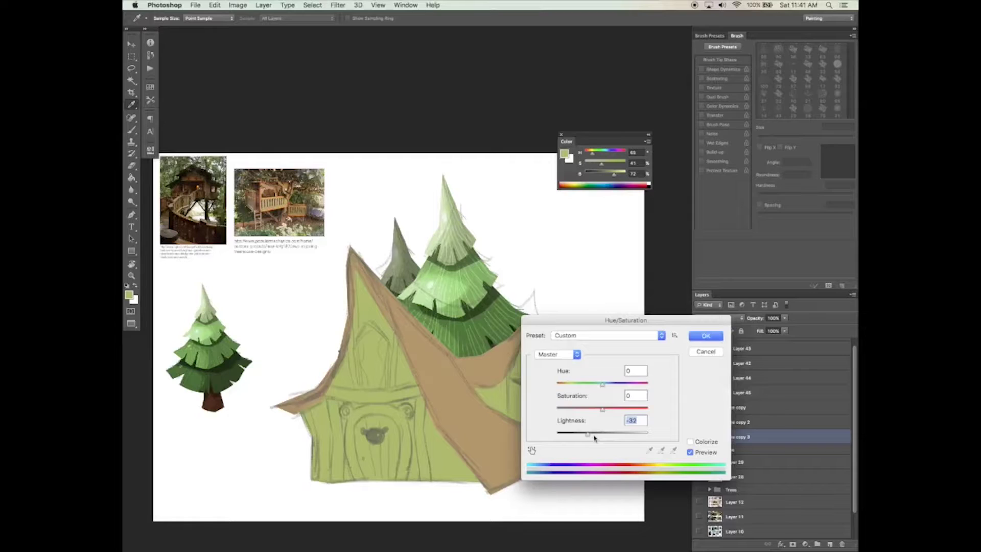
key(Return)
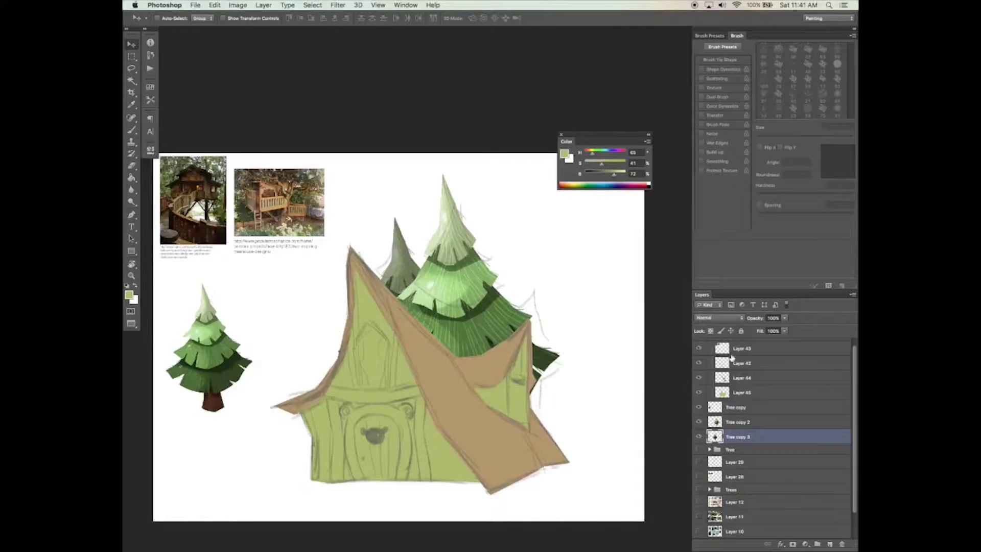
click(698, 363)
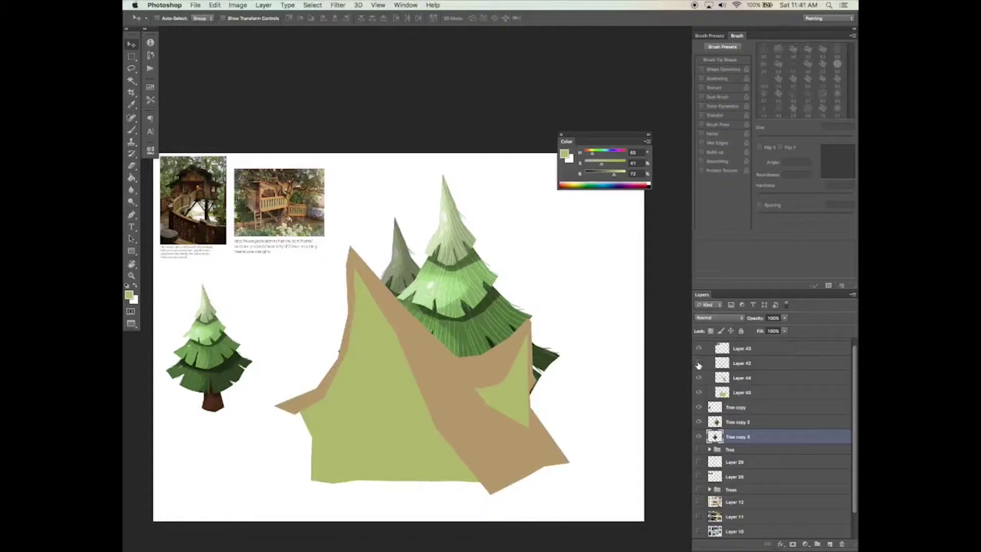
click(698, 363)
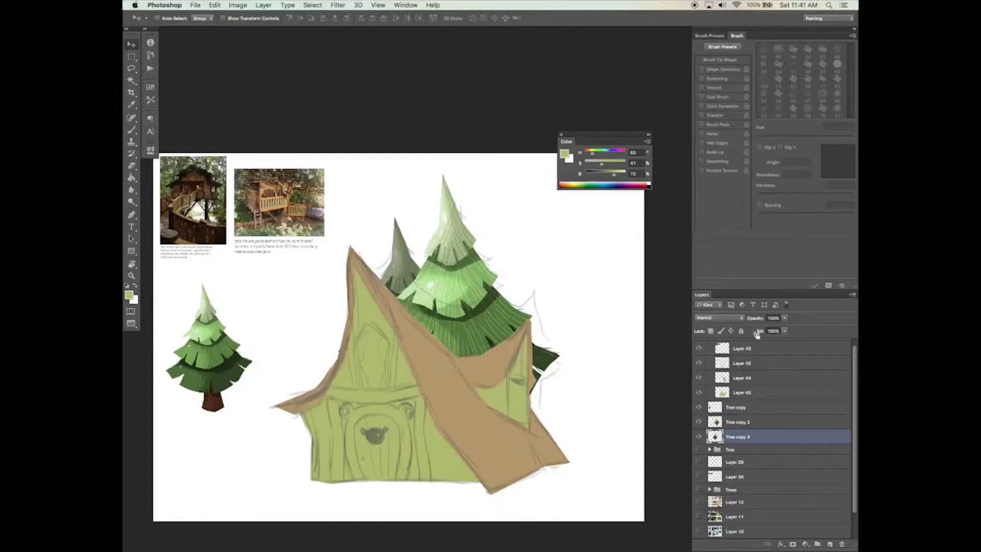
Duplicate the large tree to the house's right, scale it down, and send it back a layer.
click(741, 423)
click(739, 423)
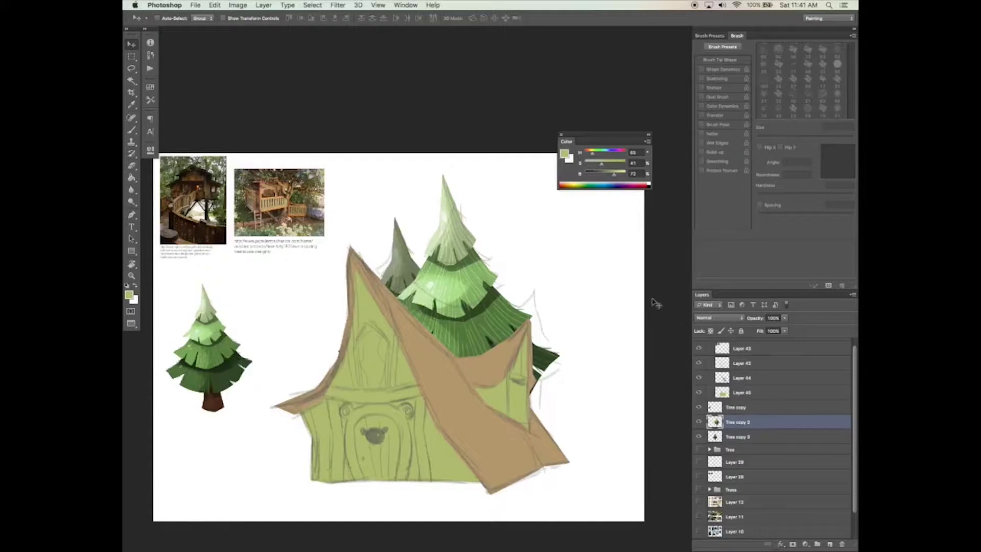
drag(505, 341, 578, 355)
key(ctrl+t)
drag(432, 189, 514, 343)
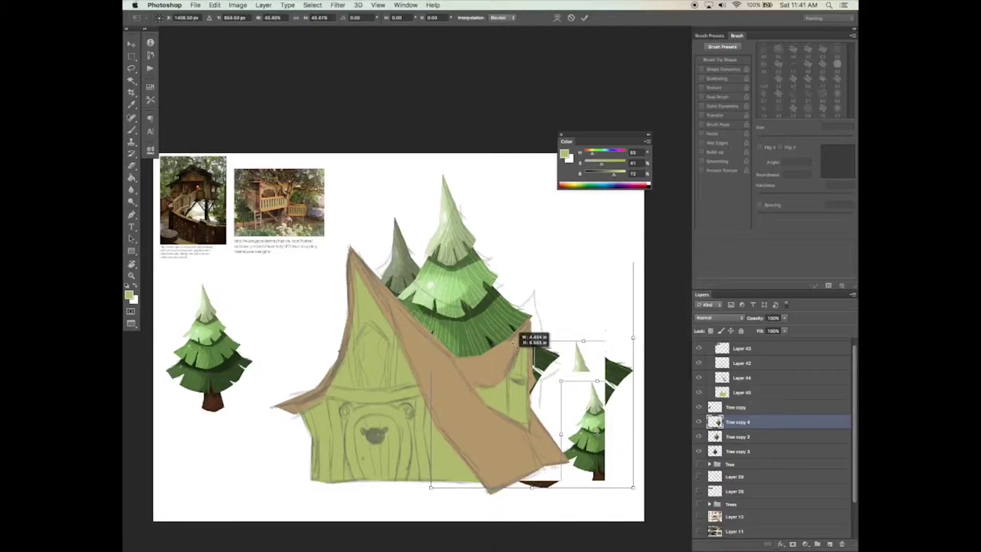
key(Return)
drag(739, 422, 741, 440)
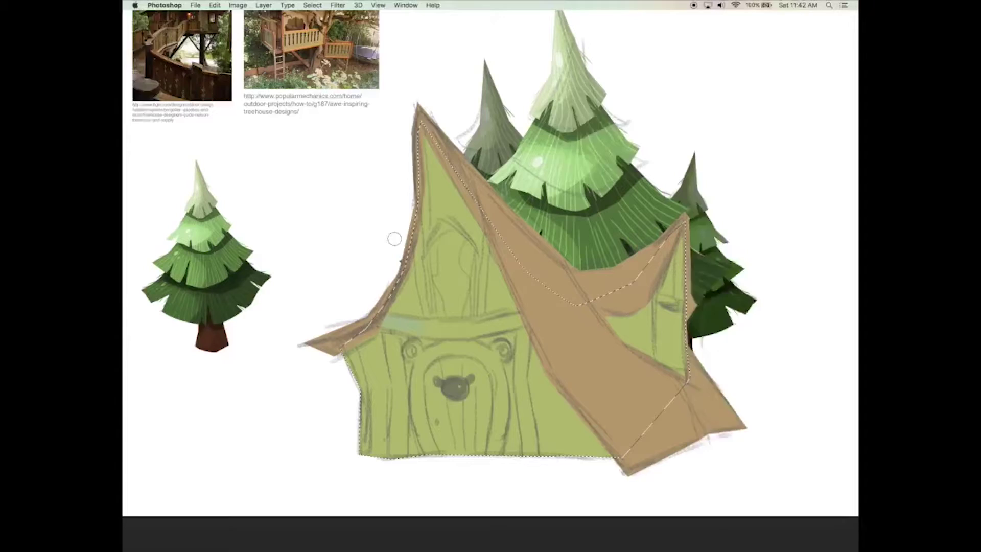
Toggle the workspace panels on and off with Tab before painting the beam.
key(Tab)
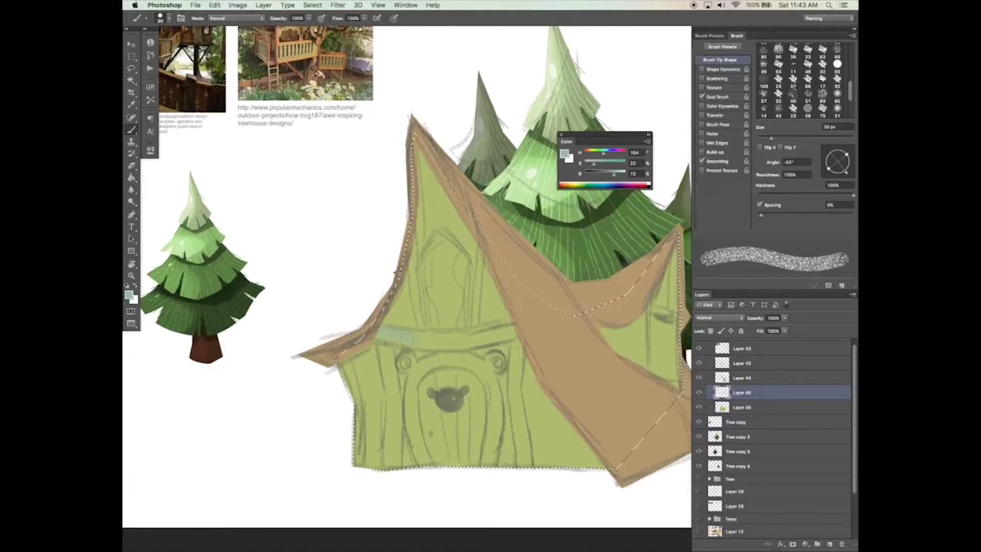
key(Tab)
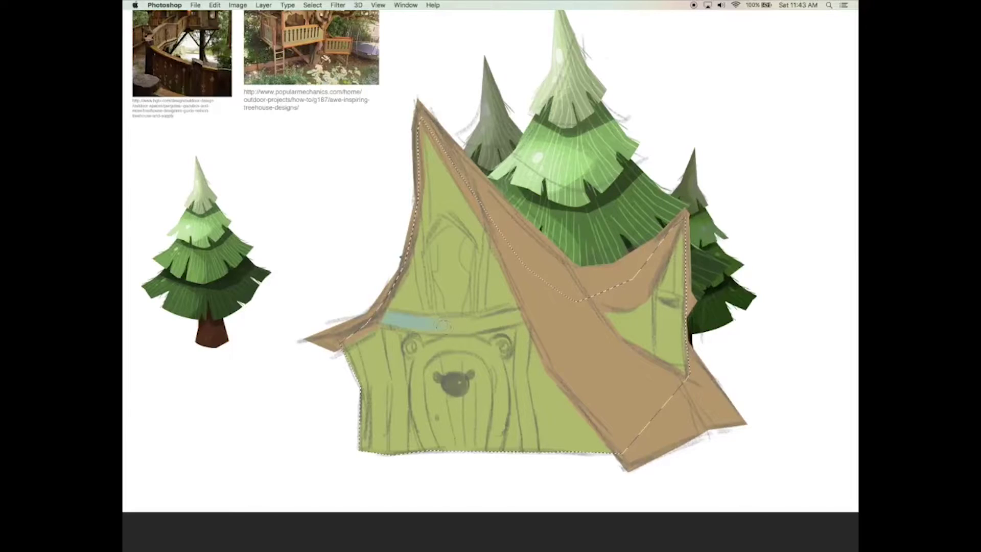
key(Tab)
key(Tab)
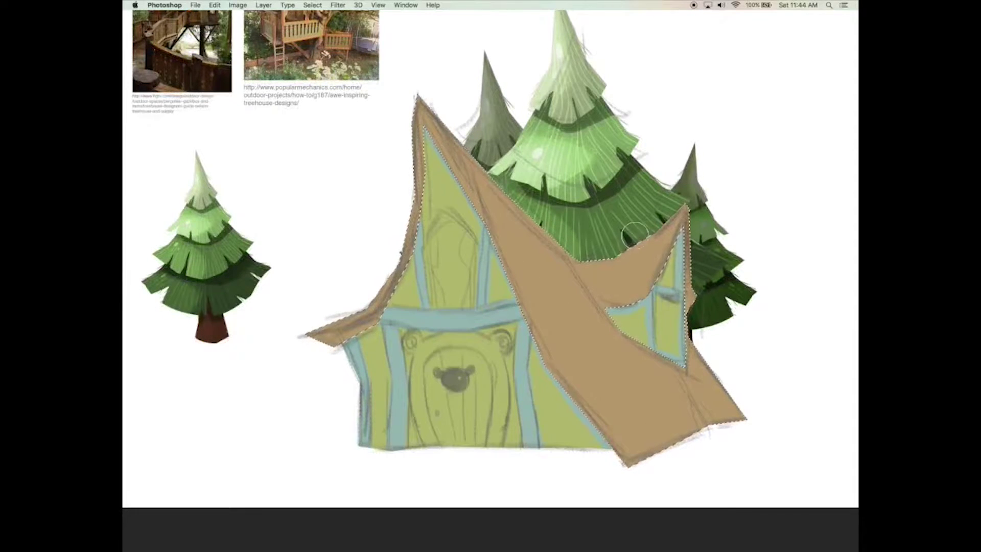
Brush darker shading across the roof selection and hide the sketch lines.
drag(603, 243, 606, 244)
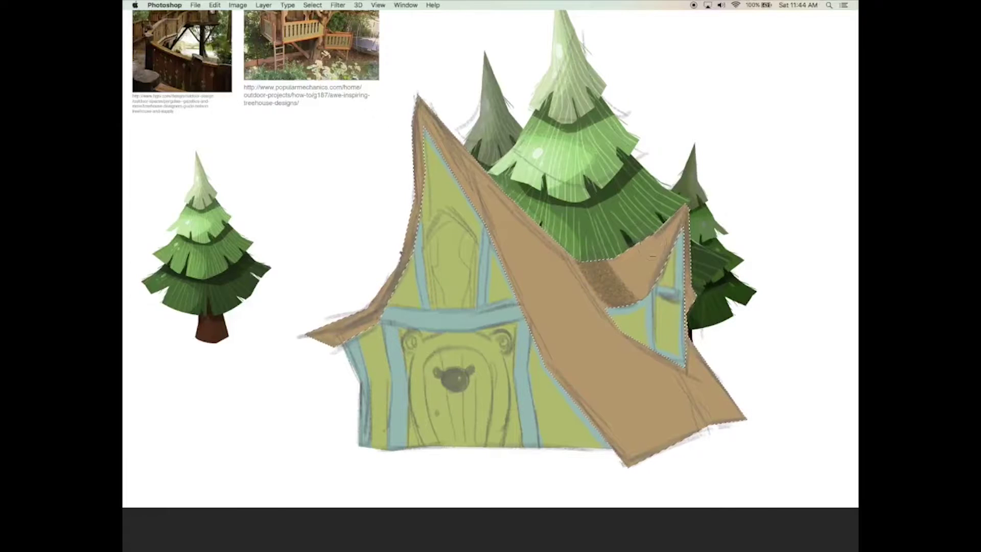
mouse_move(610, 270)
mouse_down()
mouse_move(606, 278)
mouse_move(634, 286)
mouse_move(622, 302)
mouse_move(633, 271)
mouse_move(693, 272)
mouse_up()
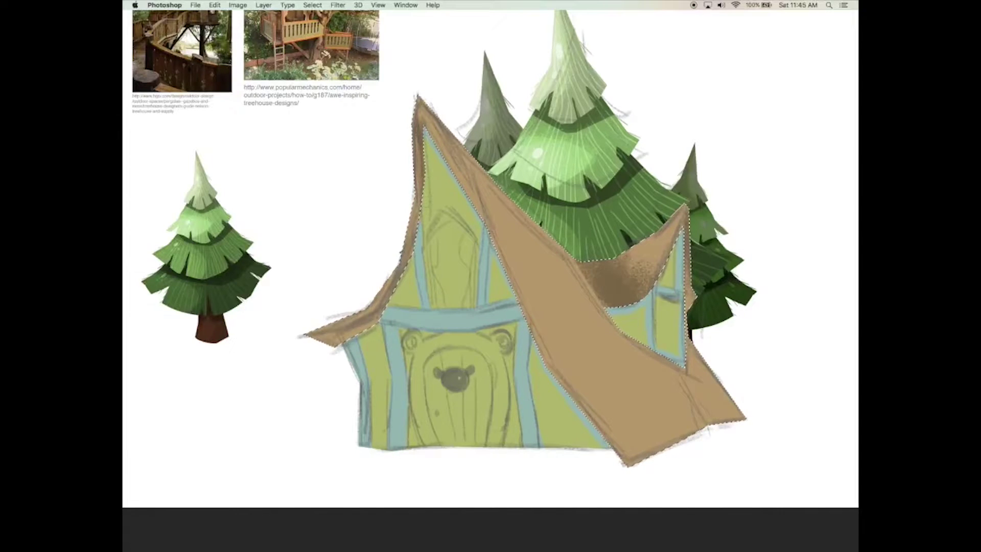
key(Tab)
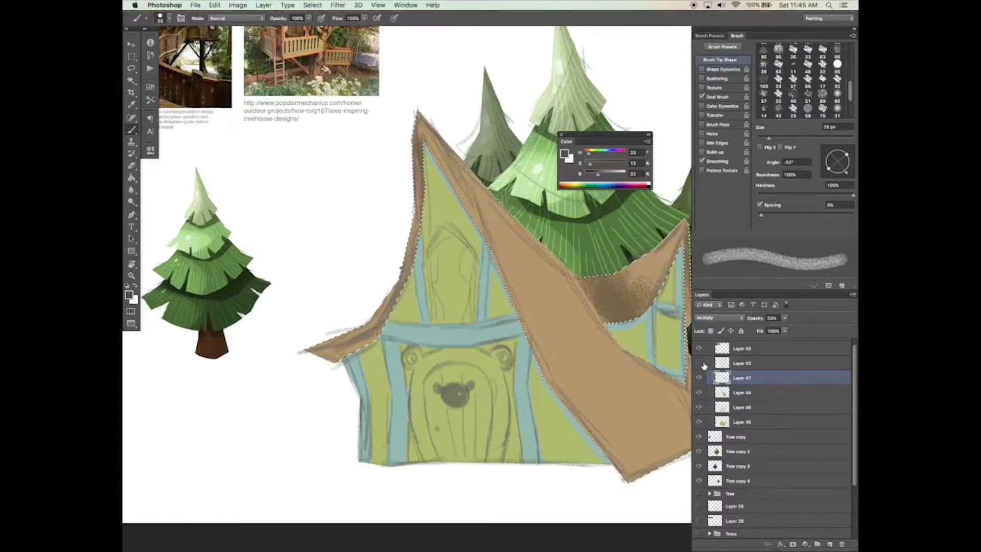
click(699, 363)
key(Tab)
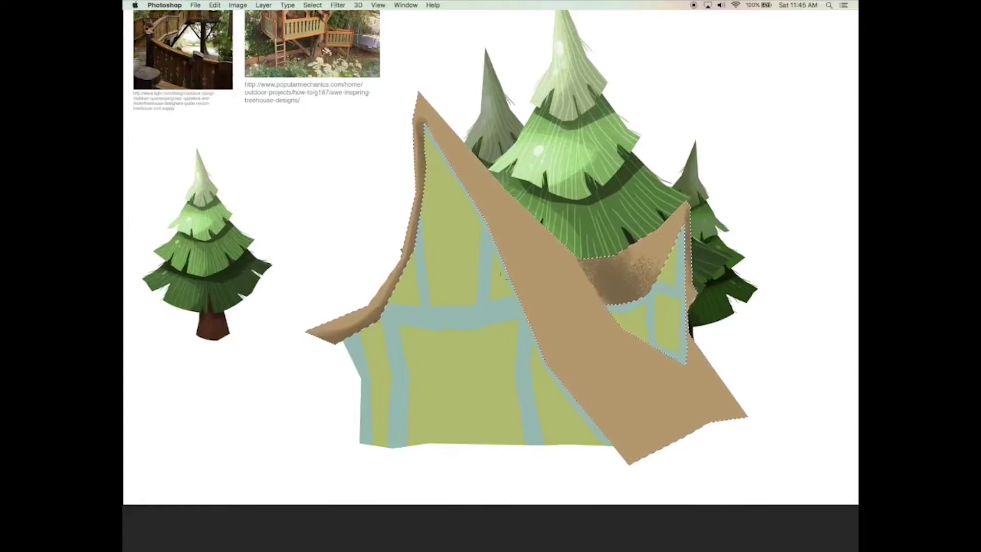
Shade the roof's lower-right slope and set the shading layer to Multiply with lowered opacity.
drag(699, 353, 693, 376)
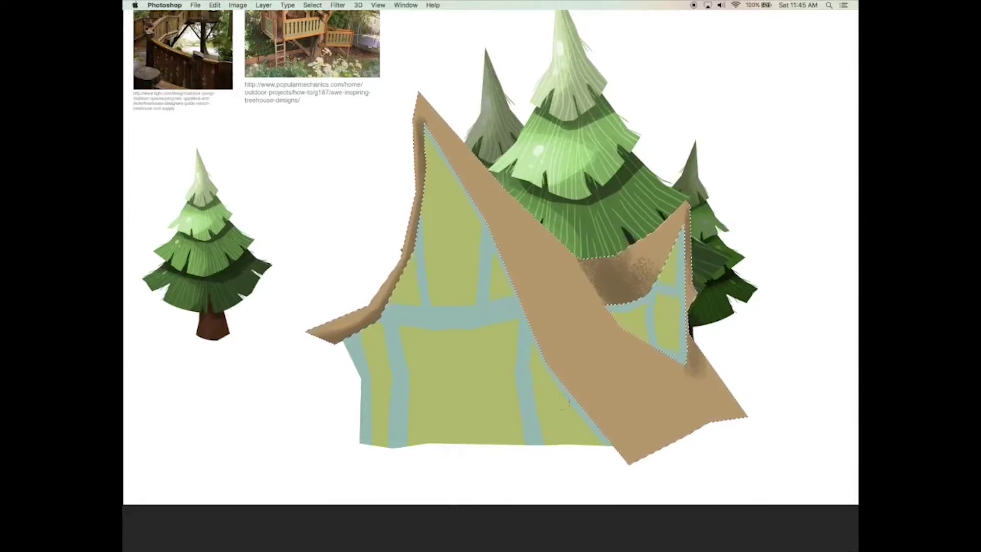
drag(593, 321, 679, 380)
drag(608, 344, 694, 406)
drag(623, 361, 728, 415)
key(Tab)
click(718, 318)
click(713, 261)
mouse_move(784, 318)
mouse_down()
mouse_move(763, 328)
mouse_move(782, 328)
mouse_up()
Shade the roof's upper-left slope and diagonal band, then deselect the roof.
key(Tab)
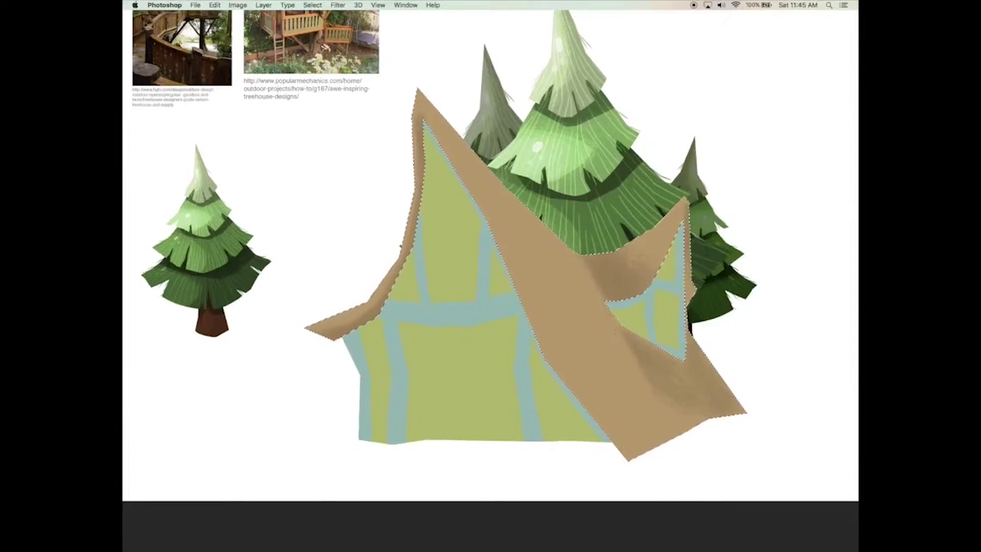
drag(450, 125, 531, 214)
drag(438, 87, 537, 263)
mouse_move(531, 230)
mouse_down()
mouse_move(577, 276)
mouse_move(606, 353)
mouse_up()
drag(575, 275, 634, 396)
drag(590, 368, 656, 424)
mouse_move(623, 363)
mouse_down()
mouse_move(667, 418)
mouse_move(671, 446)
mouse_up()
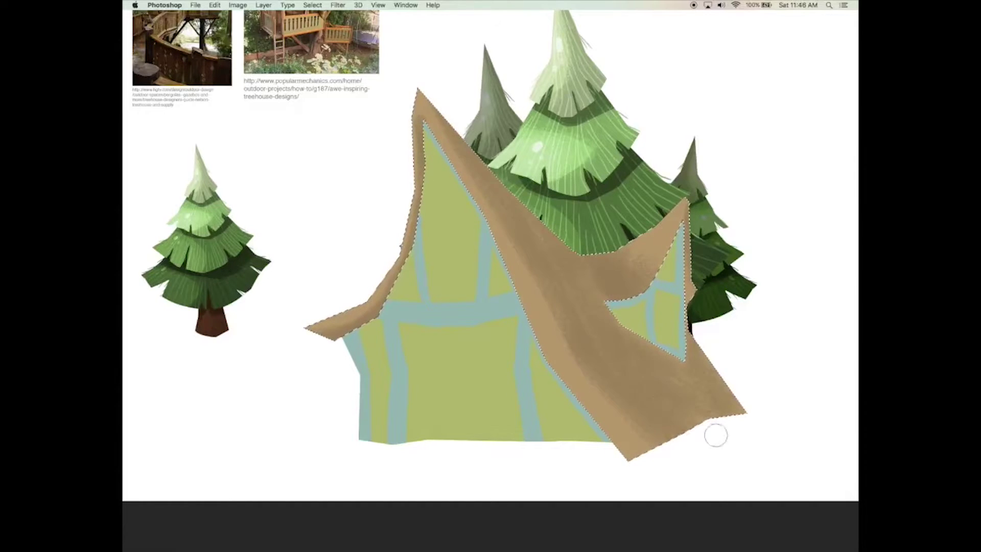
key(ctrl+d)
drag(700, 380, 692, 383)
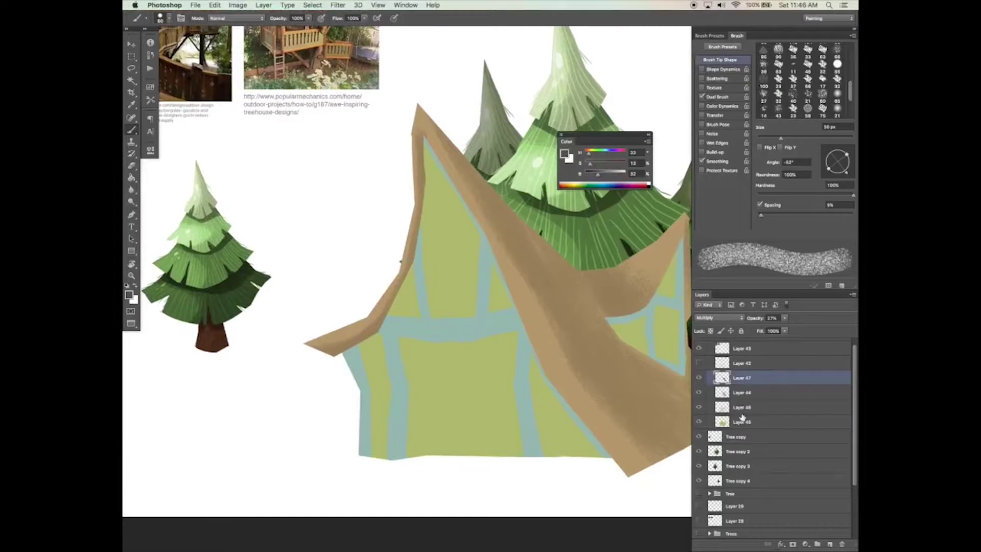
Load the wall outline as a selection and shade the wall's left edge with dark strokes.
click(767, 421)
super+click(723, 421)
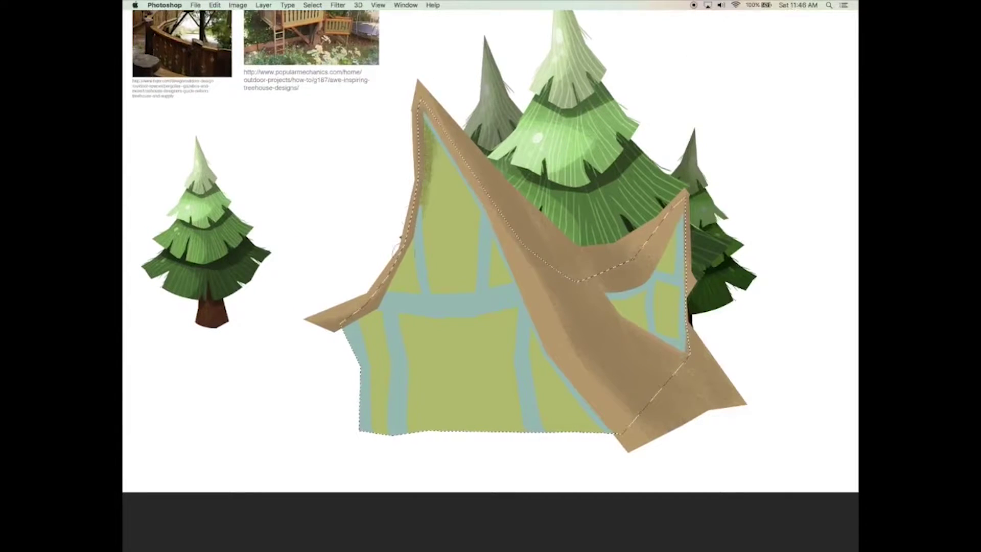
drag(401, 238, 401, 289)
drag(378, 321, 356, 332)
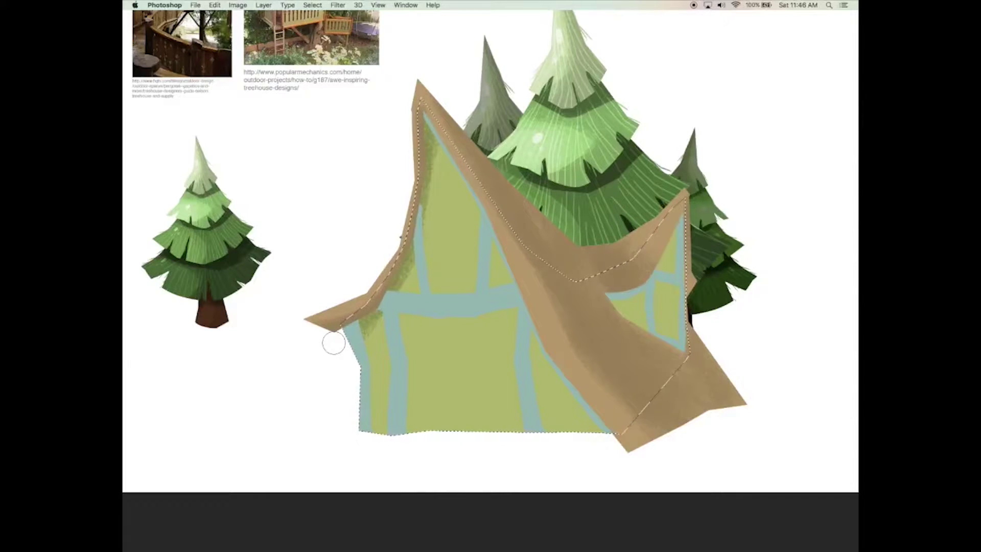
key(Tab)
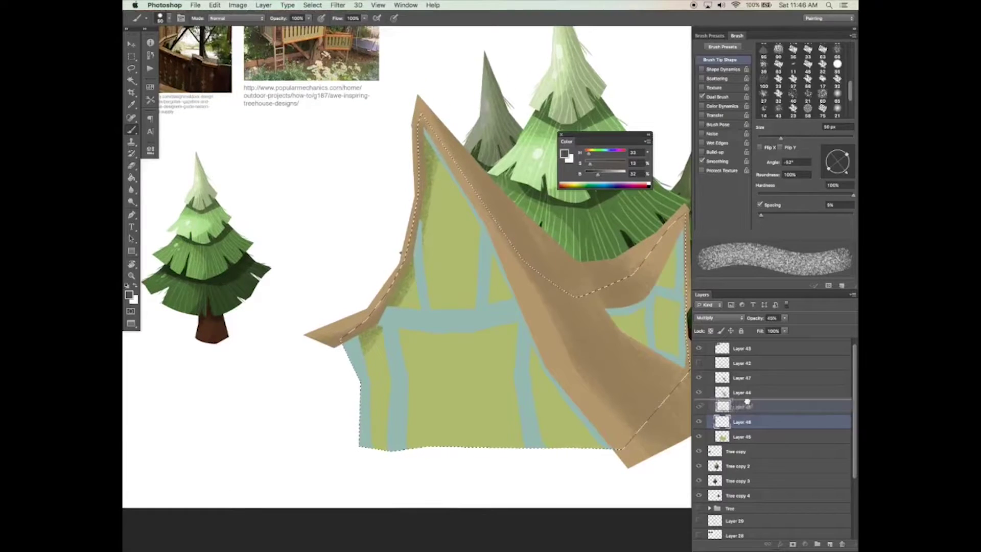
key(Tab)
drag(342, 343, 396, 253)
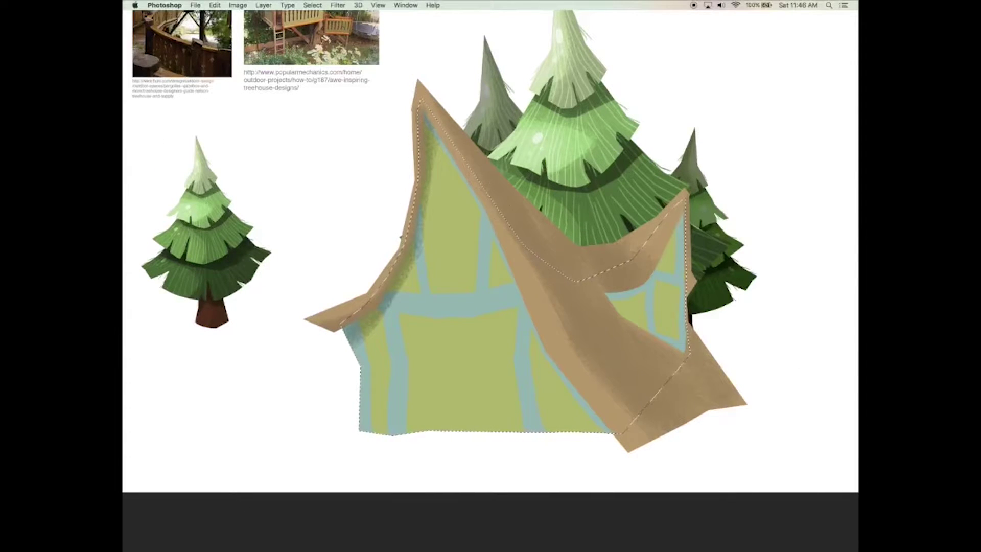
Darken the wall under the roof's inner edge and the small window's right edge, undoing a stray smudge.
drag(444, 187, 463, 146)
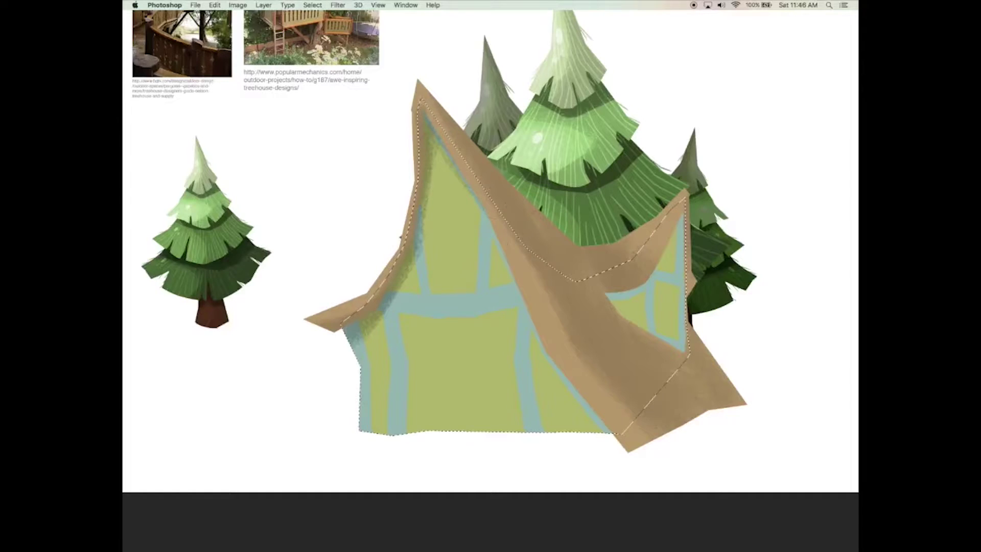
drag(496, 246, 547, 355)
drag(508, 271, 535, 339)
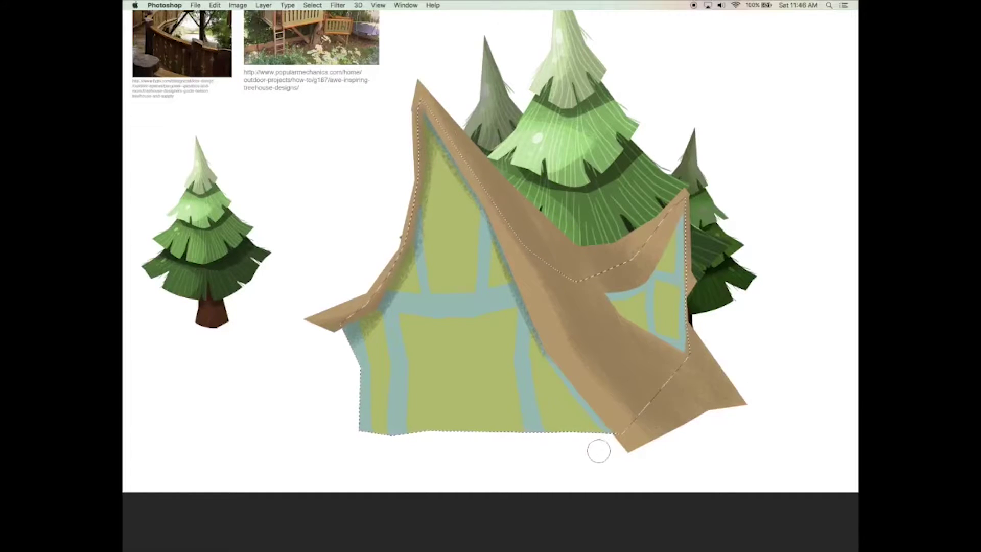
drag(556, 364, 595, 416)
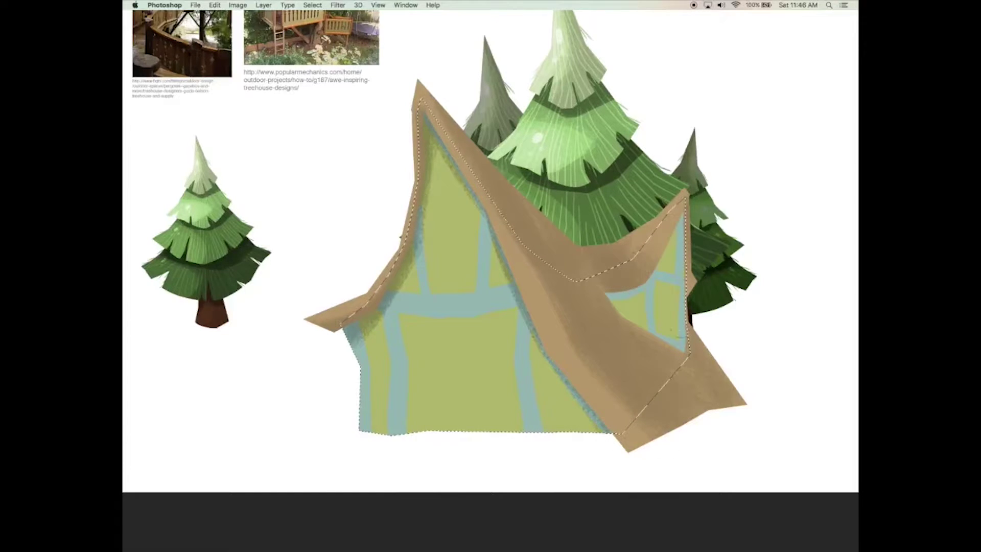
drag(680, 214, 683, 283)
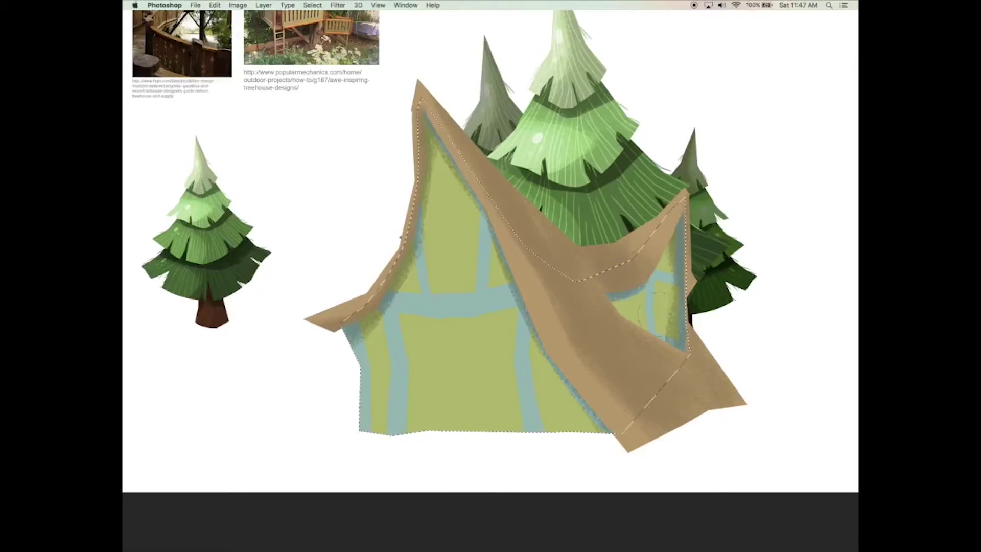
scroll(490, 245, down, 1)
scroll(491, 246, down, 1)
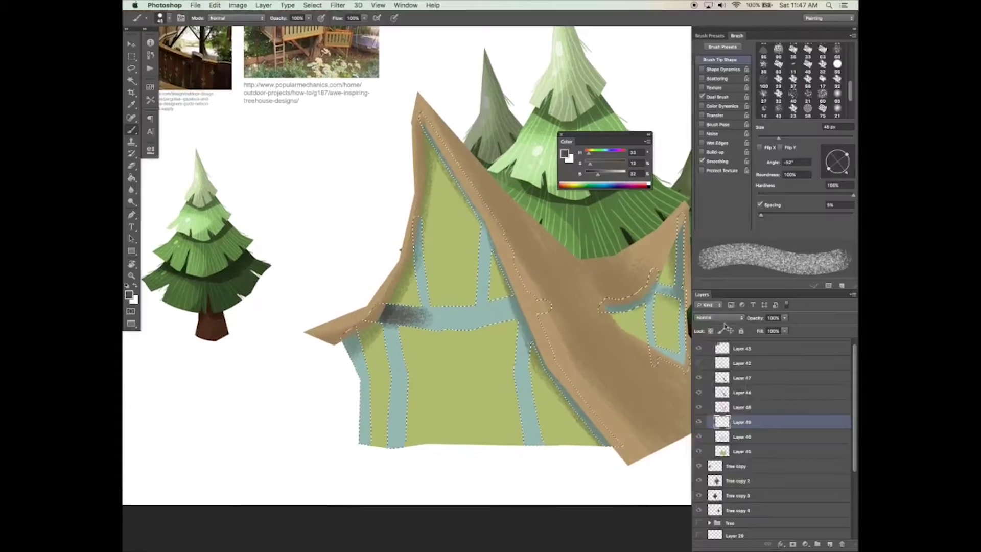
key(ctrl+z)
Darken the blue strips on the left wall and along the roof edge.
key(Tab)
drag(391, 309, 390, 367)
drag(369, 332, 366, 415)
mouse_move(534, 311)
mouse_down()
mouse_move(537, 416)
mouse_move(588, 403)
mouse_up()
drag(488, 227, 490, 279)
drag(424, 197, 426, 281)
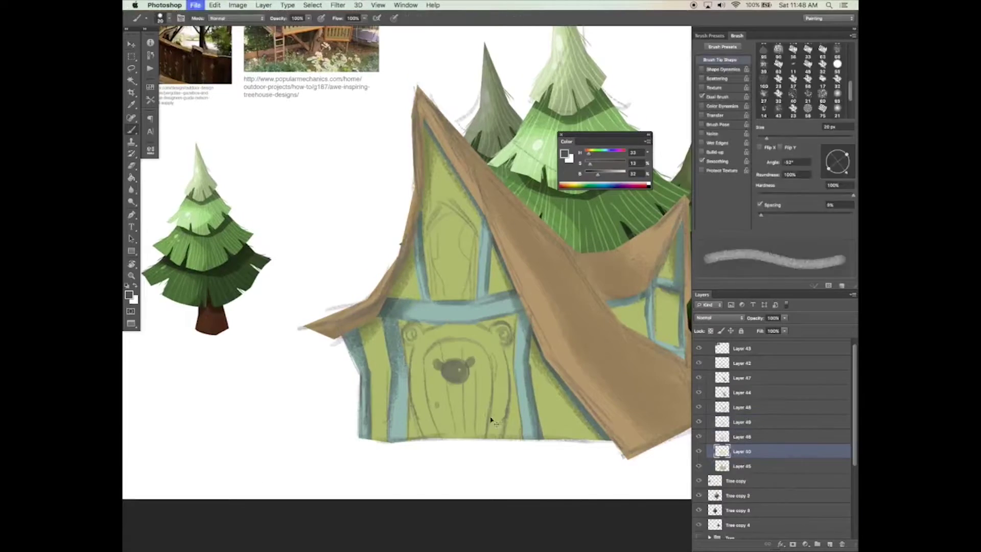
Sample the roof brown, shift it to reddish-brown, and paint the door frame's left side.
alt+click(542, 276)
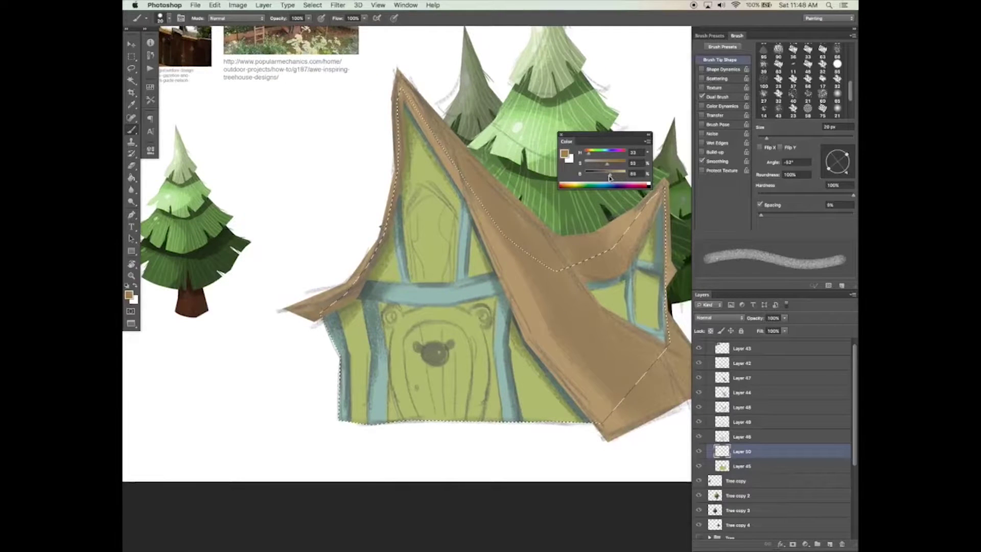
drag(614, 166, 586, 153)
drag(396, 103, 340, 422)
drag(401, 322, 390, 377)
drag(609, 164, 605, 166)
mouse_move(401, 324)
mouse_down()
mouse_move(394, 383)
mouse_move(417, 425)
mouse_up()
drag(403, 373, 416, 415)
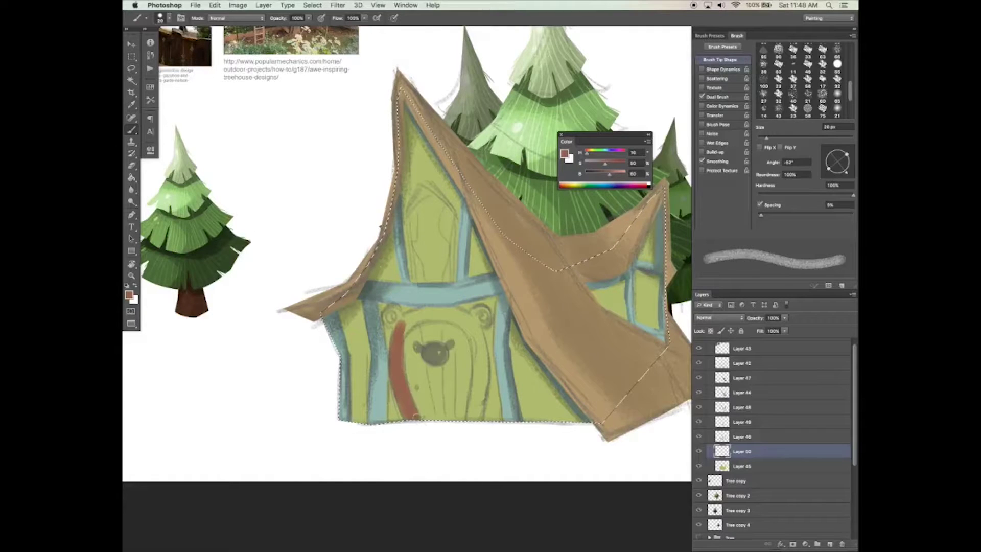
Paint the frame's right side, join the sides with an arch, and add two round ears.
mouse_move(472, 325)
mouse_down()
mouse_move(482, 381)
mouse_move(485, 372)
mouse_move(478, 397)
mouse_up()
drag(479, 361, 473, 416)
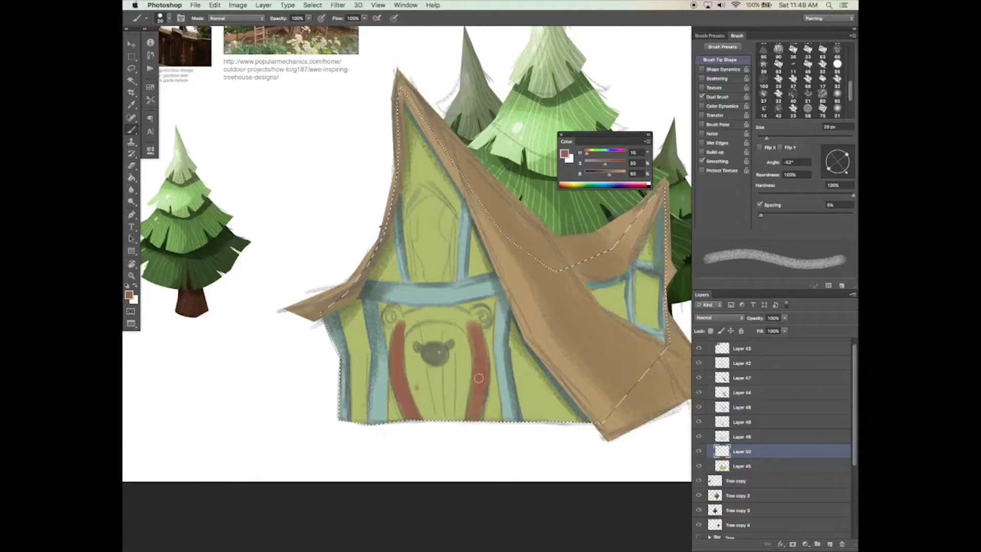
click(698, 364)
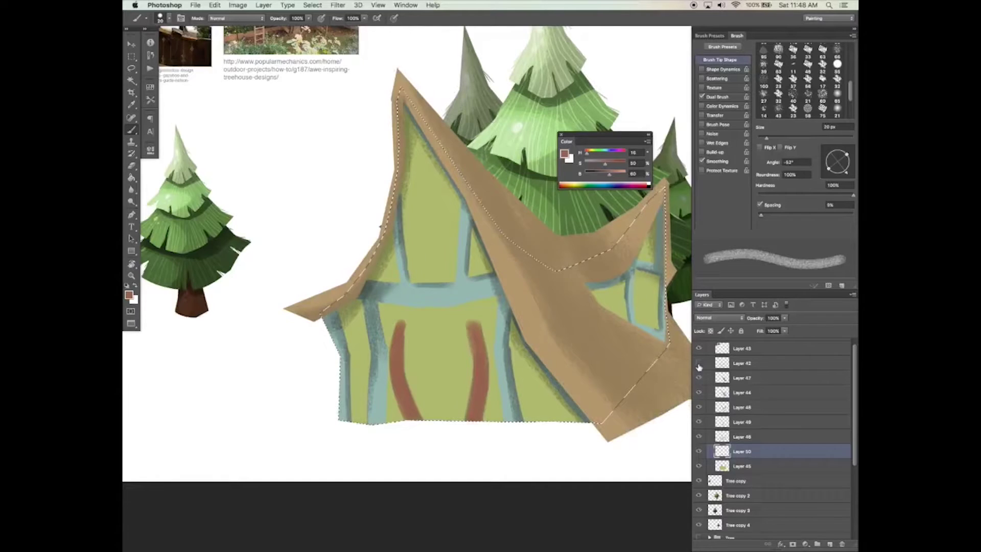
click(699, 363)
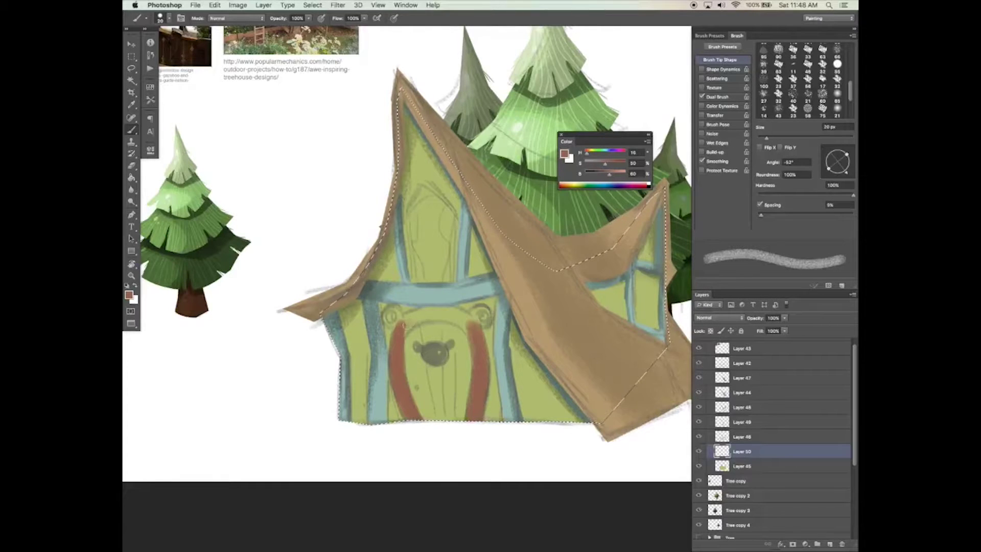
mouse_move(404, 323)
mouse_down()
mouse_move(443, 310)
mouse_move(473, 337)
mouse_move(488, 306)
mouse_move(470, 312)
mouse_up()
click(698, 363)
mouse_move(394, 330)
mouse_down()
mouse_move(391, 311)
mouse_move(401, 307)
mouse_move(465, 327)
mouse_move(488, 307)
mouse_up()
click(698, 363)
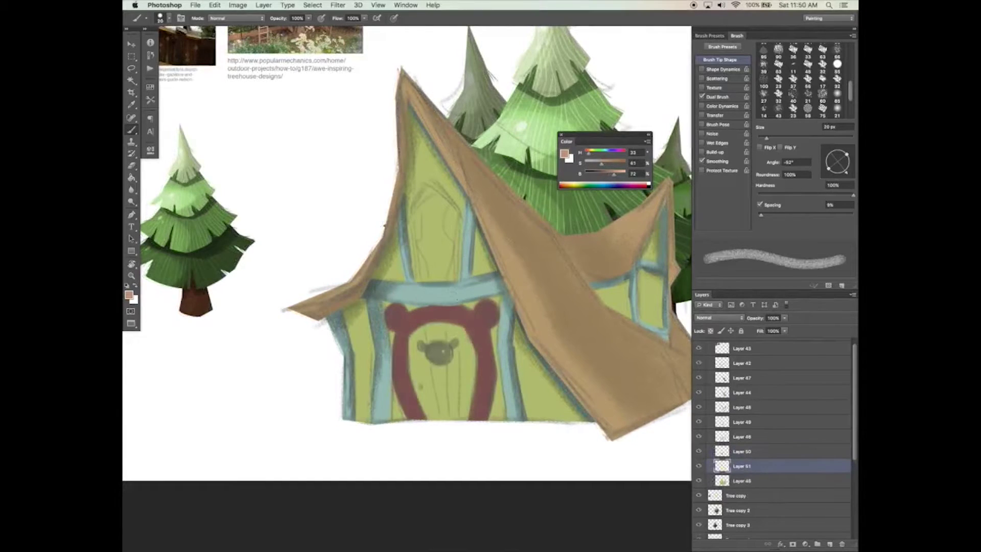
With a larger brush, fill the door interior with tan, clipped to the house shape.
key(bracketright)
key(bracketright)
drag(429, 347, 414, 378)
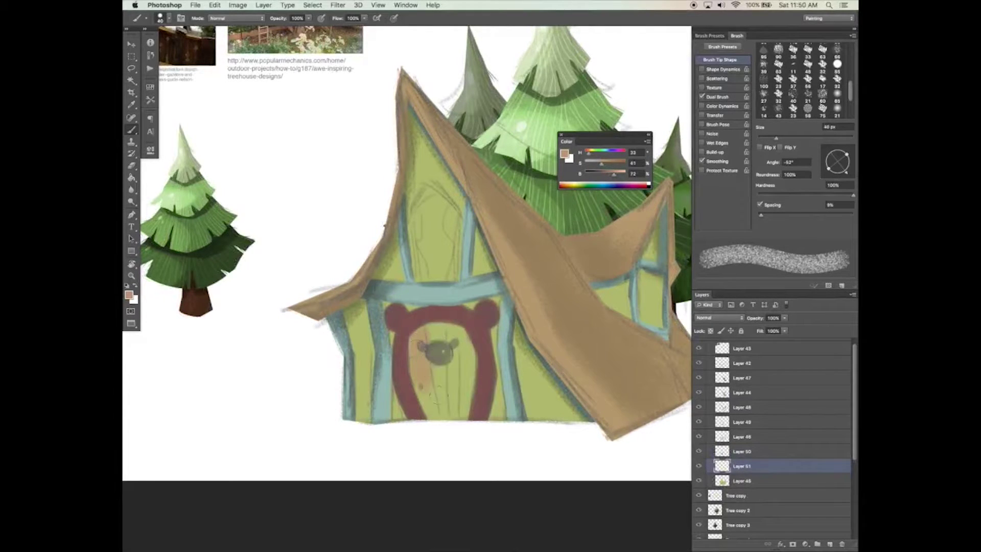
ctrl+click(721, 480)
drag(432, 329, 473, 393)
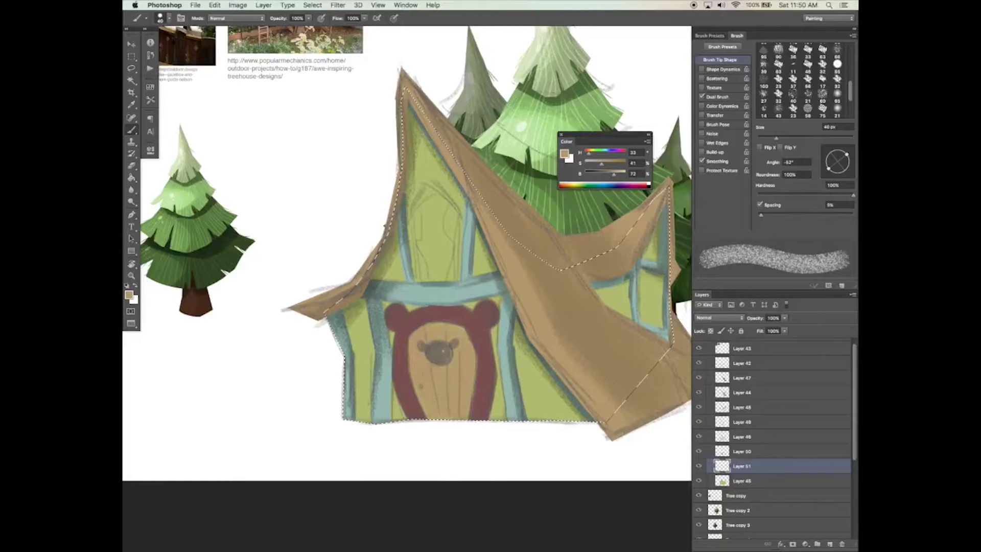
Paint a solid dark oval door knob on a new layer.
click(829, 544)
drag(776, 138, 768, 138)
drag(613, 174, 593, 175)
drag(437, 352, 444, 354)
click(698, 363)
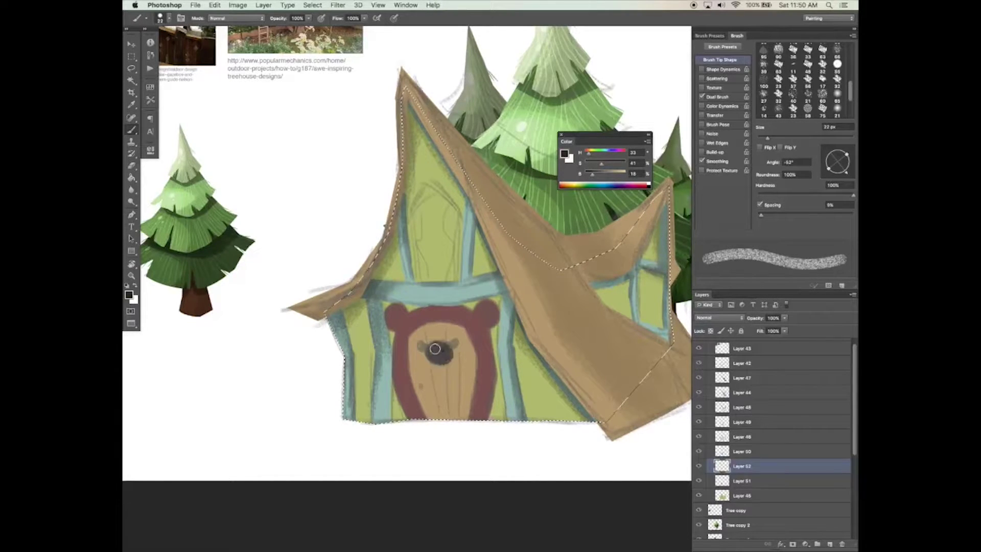
drag(437, 357, 453, 344)
Add an ear to the knob and erase it into a bear-head shape, hiding the sketch.
key(bracketleft)
key(bracketleft)
mouse_move(454, 343)
mouse_down()
mouse_move(424, 349)
mouse_move(443, 348)
mouse_up()
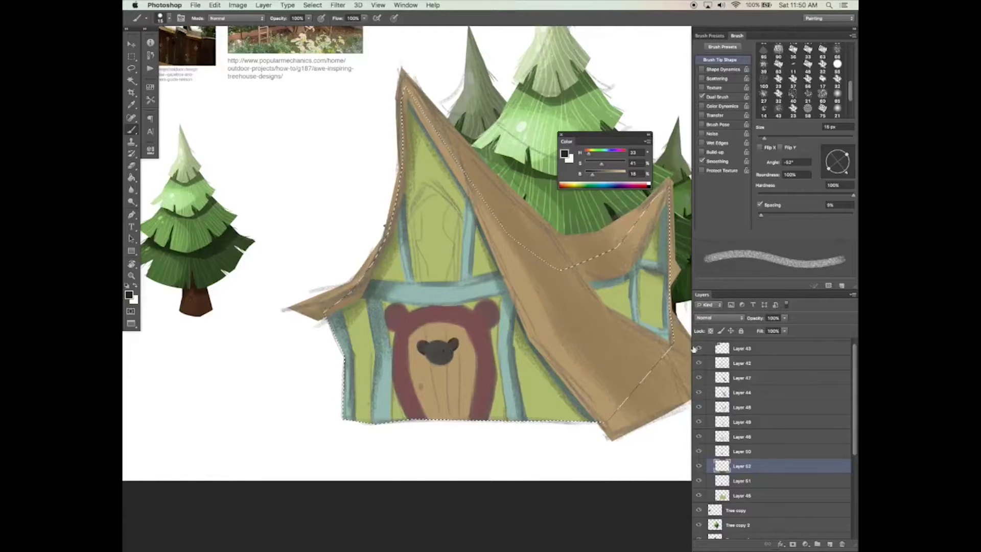
click(699, 363)
key(e)
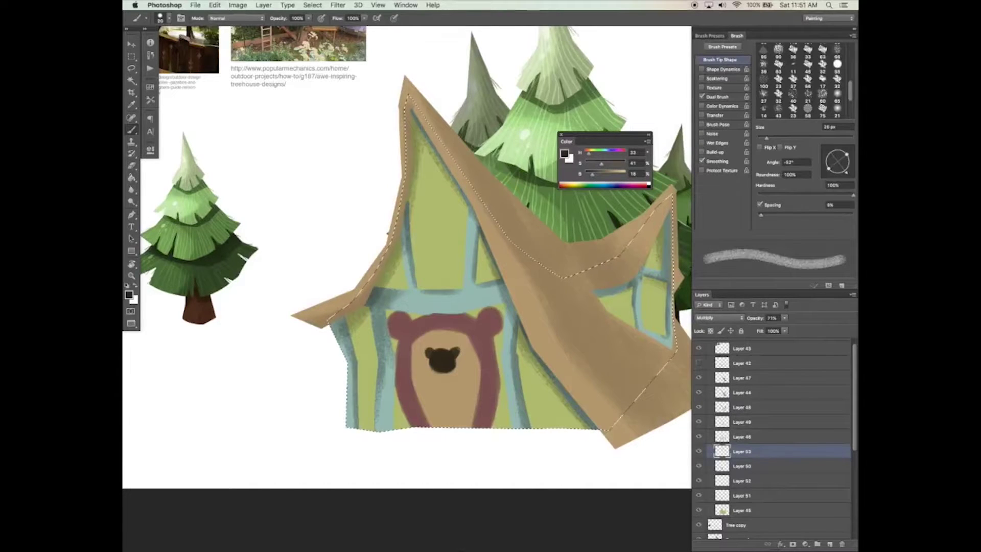
key(bracketleft)
drag(409, 313, 505, 301)
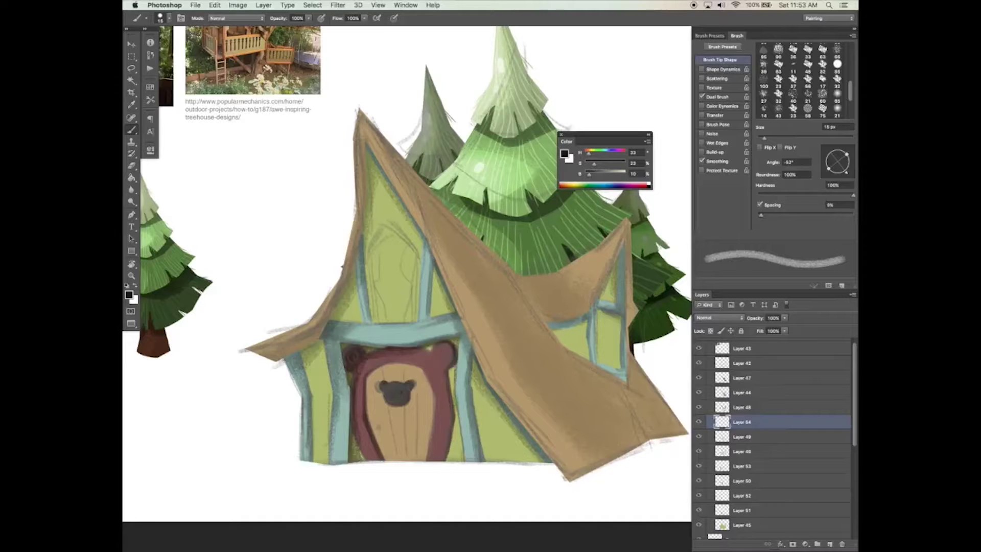
Paint a near-black pointed-arch window on the upper wall after trying and undoing a teal stroke.
drag(373, 265, 384, 325)
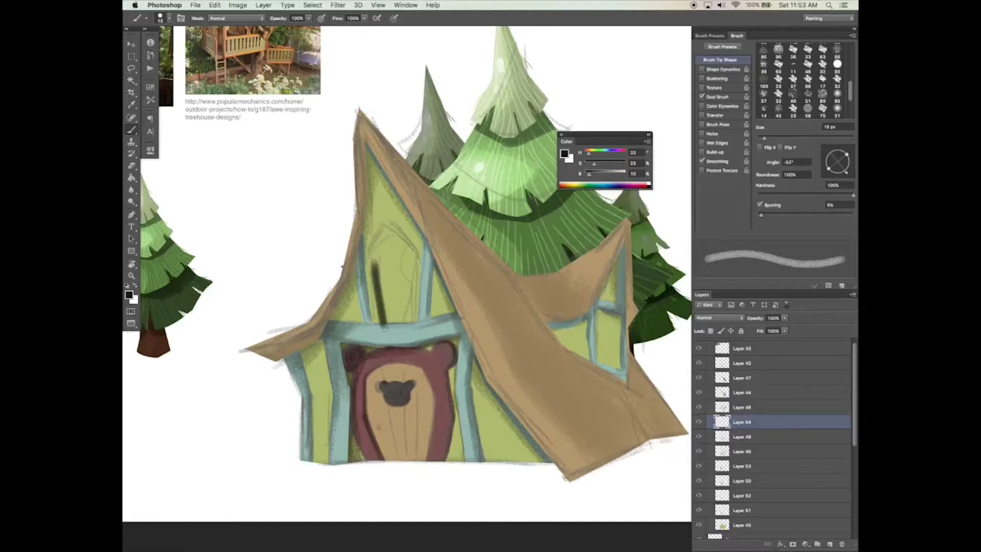
drag(736, 423, 748, 516)
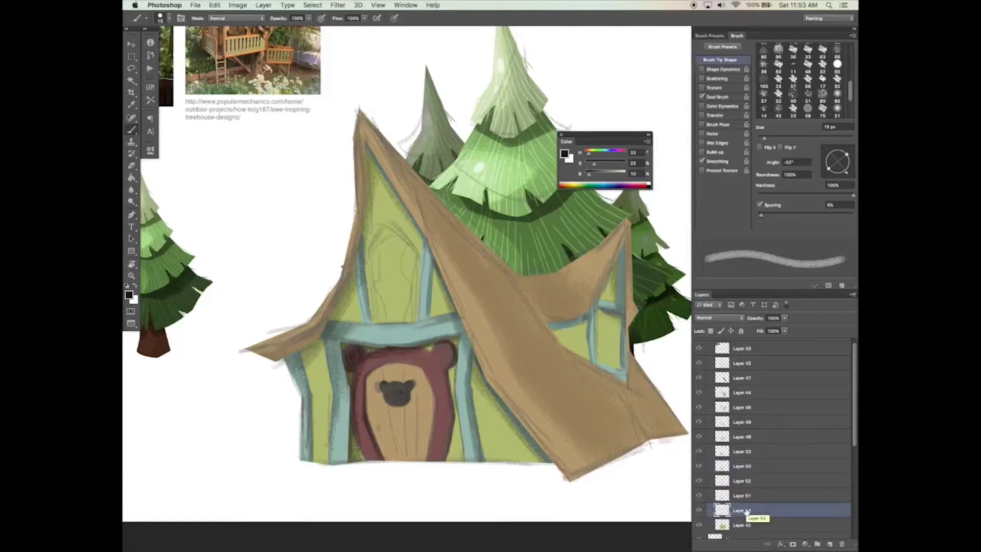
key(bracketright)
key(bracketright)
key(bracketright)
key(bracketleft)
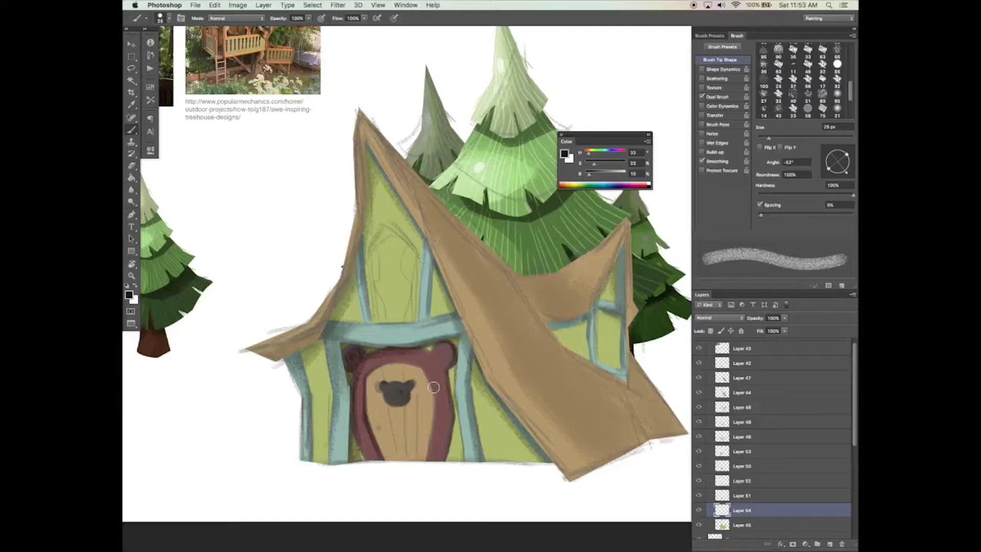
alt+click(560, 252)
drag(387, 236, 372, 262)
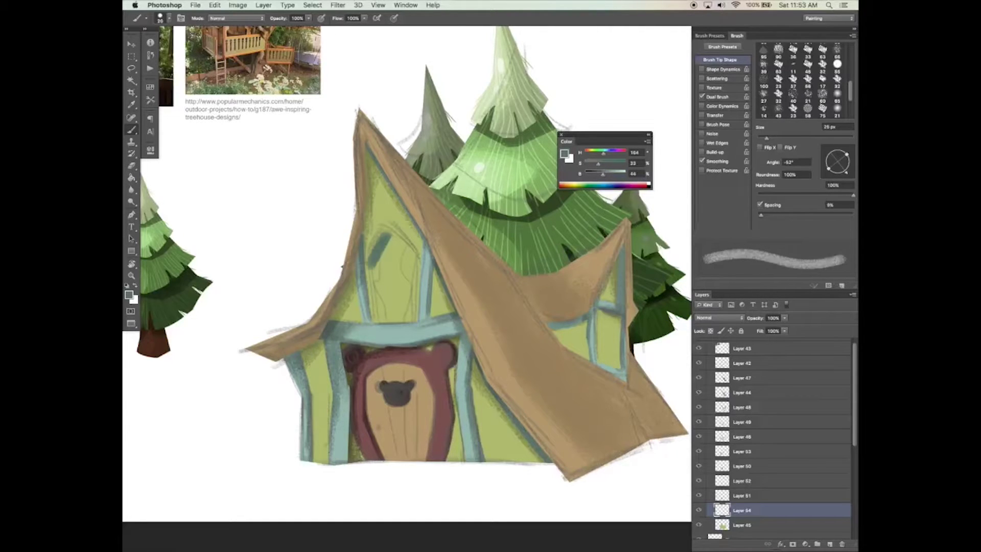
key(ctrl+z)
alt+click(591, 198)
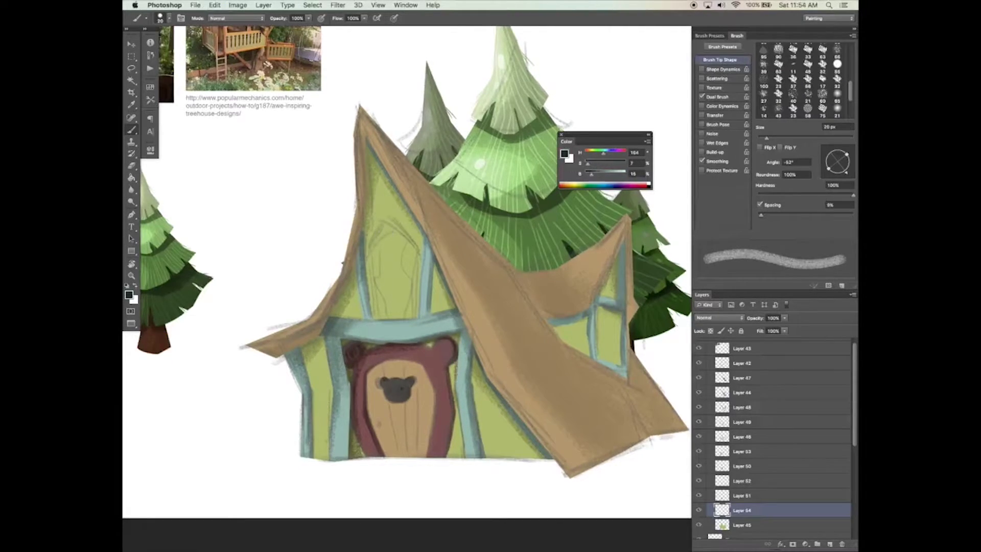
mouse_move(379, 246)
mouse_down()
mouse_move(383, 309)
mouse_move(391, 225)
mouse_up()
mouse_move(378, 307)
mouse_down()
mouse_move(403, 225)
mouse_move(411, 306)
mouse_move(386, 250)
mouse_move(394, 246)
mouse_up()
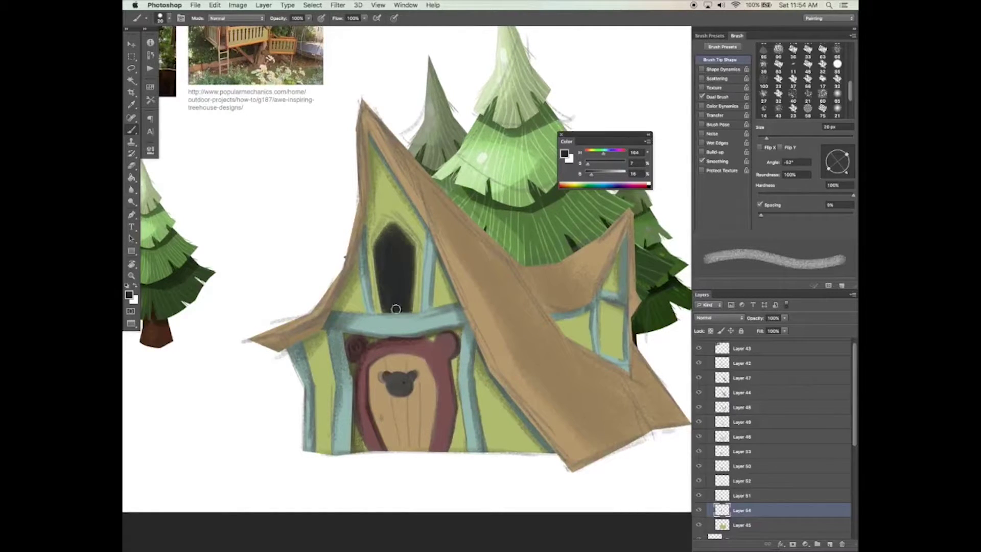
Trim the window's upper edges with the eraser, hide the sketch, and add a layer above the roof.
key(e)
click(698, 363)
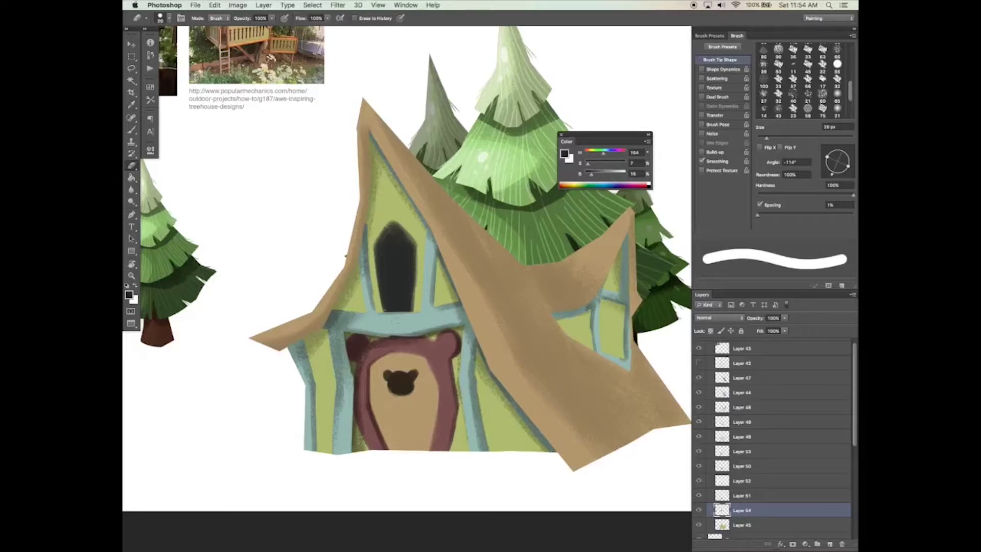
drag(383, 230, 376, 242)
drag(409, 234, 414, 248)
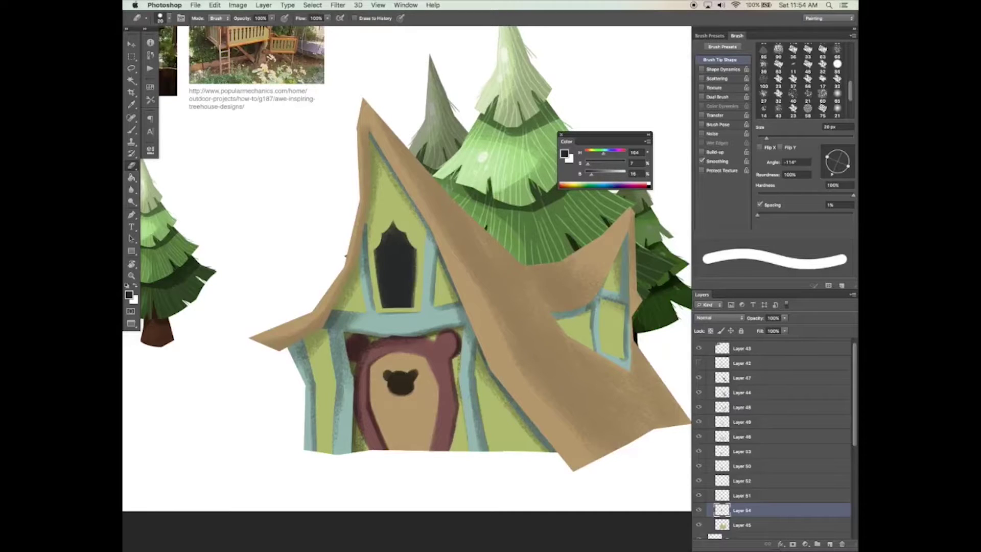
key(b)
drag(472, 401, 465, 407)
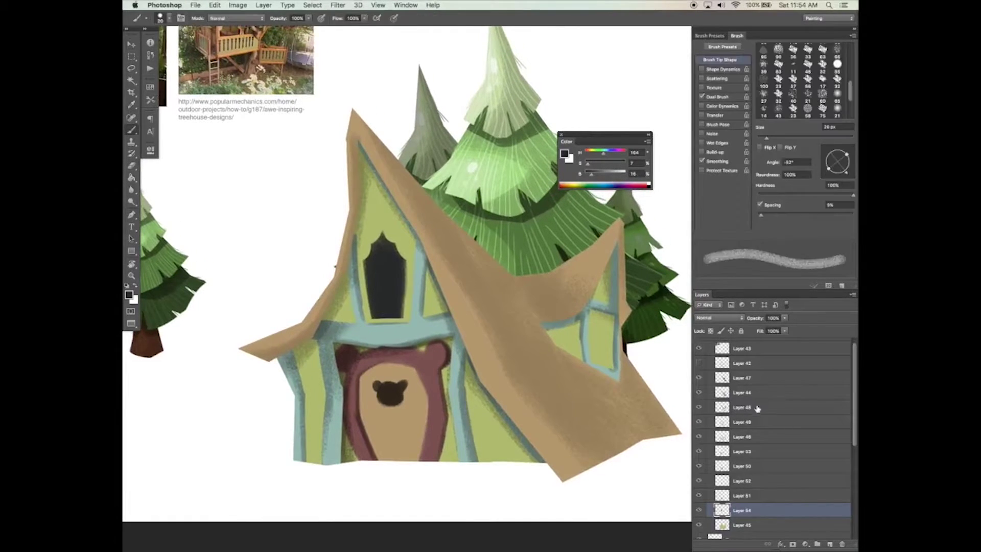
click(741, 393)
key(ctrl+shift+alt+n)
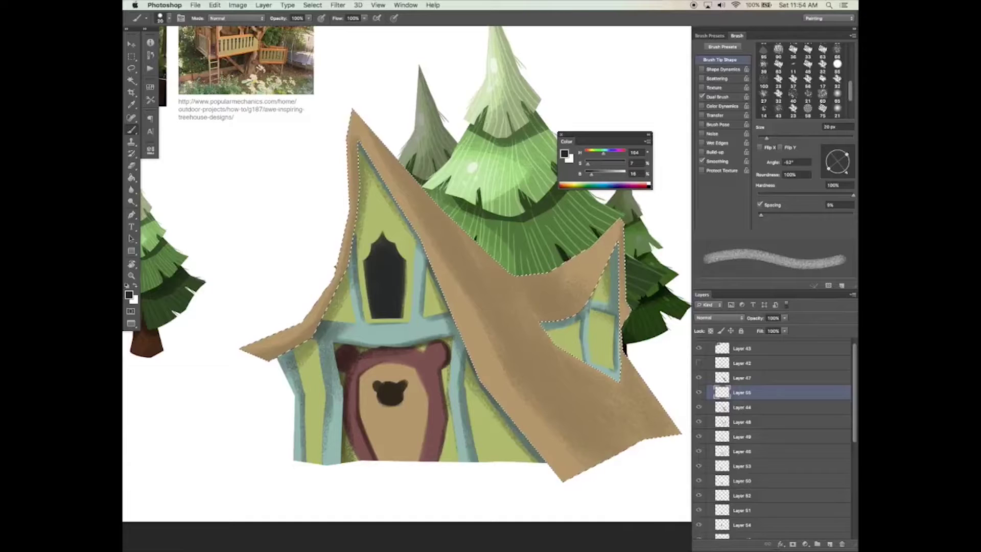
Set the new roof shading layer to Multiply at 37% opacity.
click(721, 318)
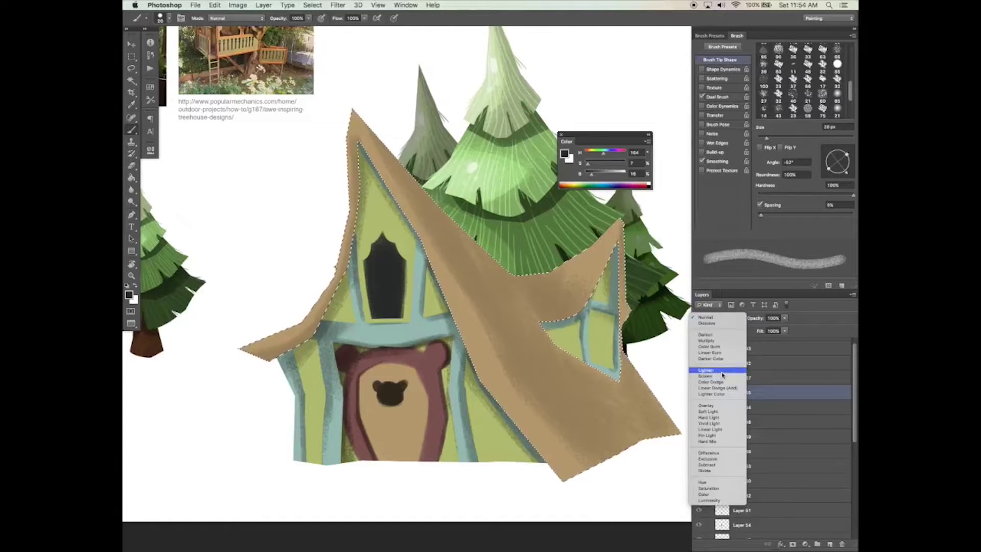
click(723, 341)
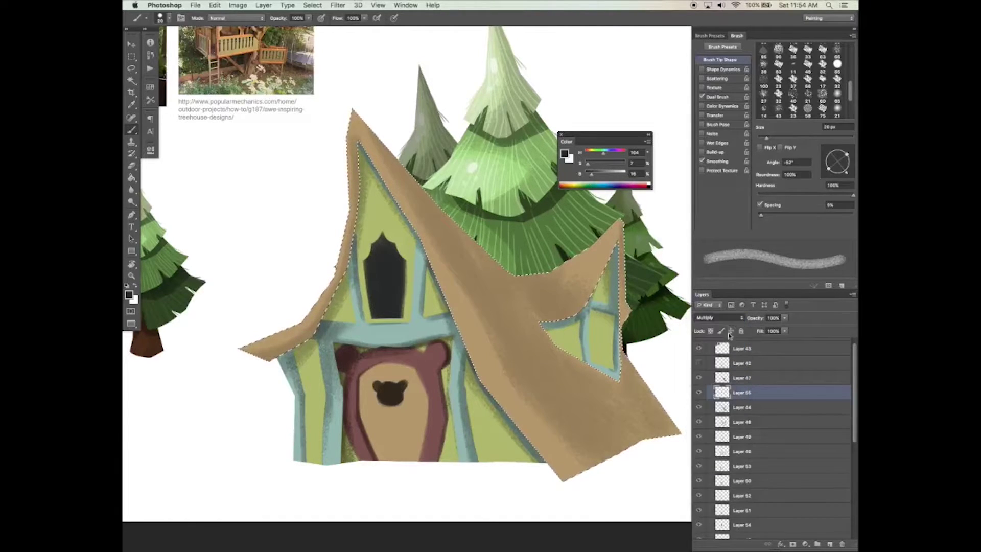
click(726, 98)
click(731, 60)
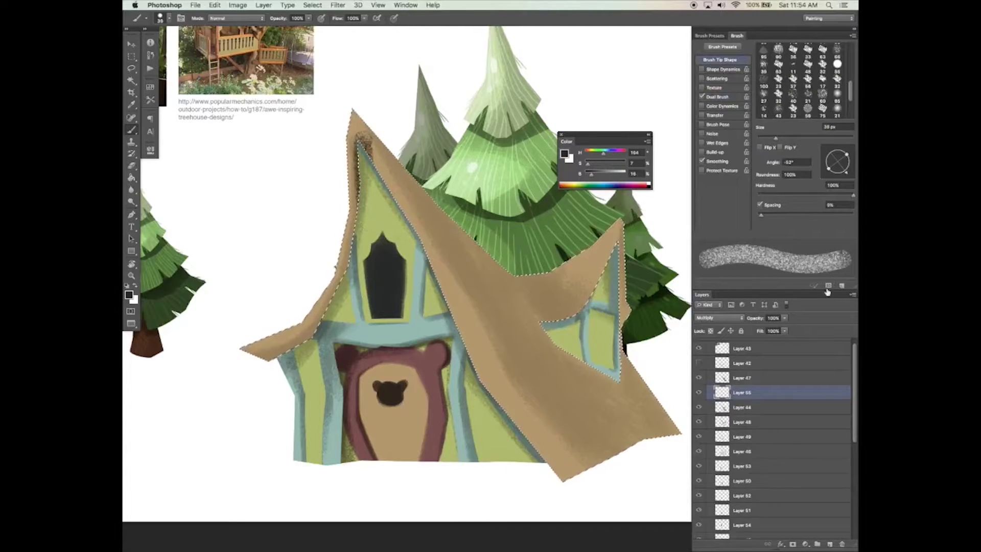
drag(784, 319, 725, 331)
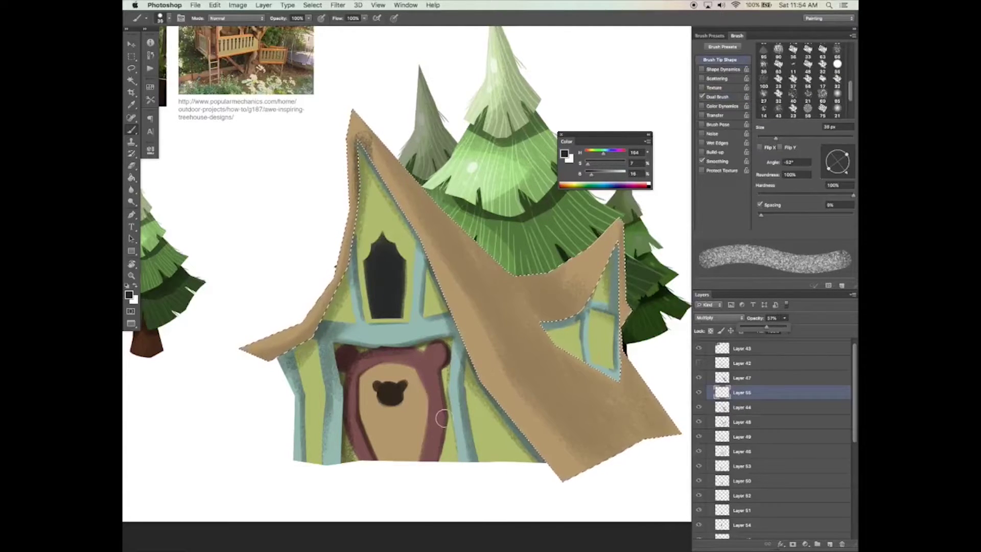
Paint dark shading on the roof's inner fold with a 20–30 px brush, then soften it with a soft eraser.
key(bracketleft)
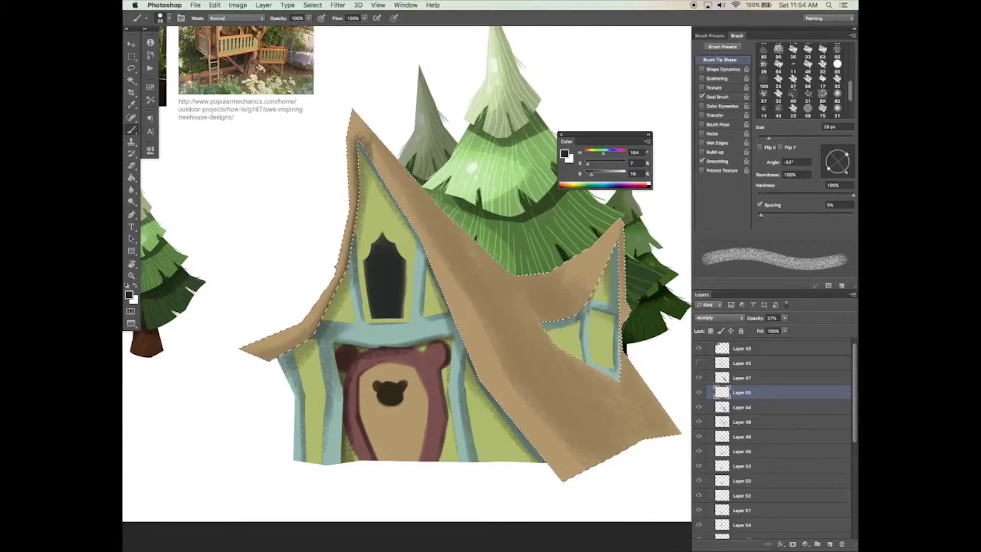
key(bracketleft)
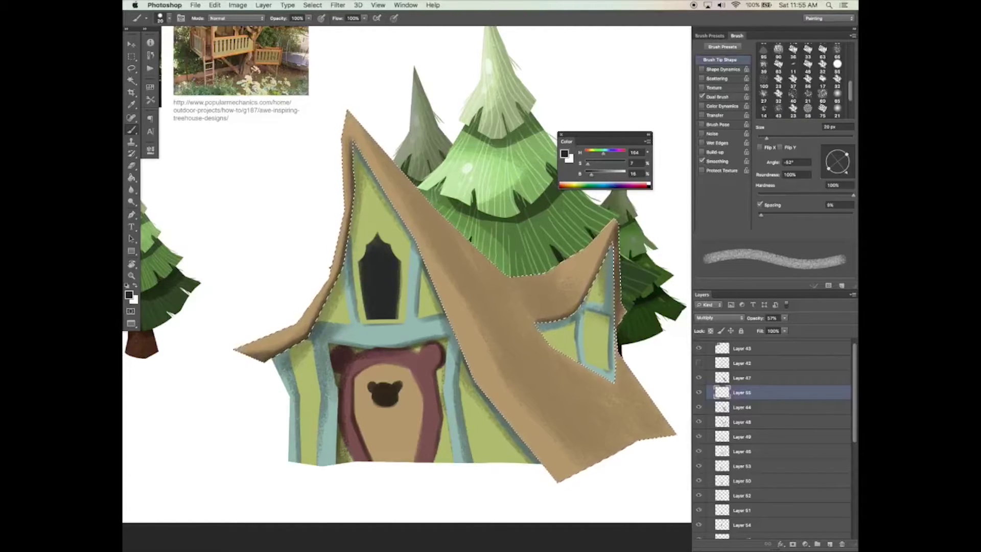
key(bracketright)
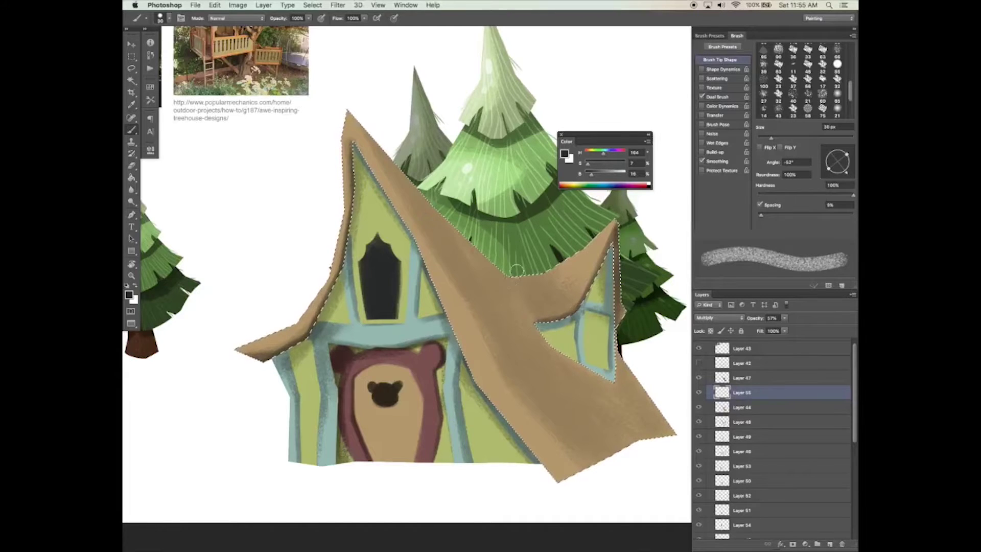
drag(519, 296, 545, 314)
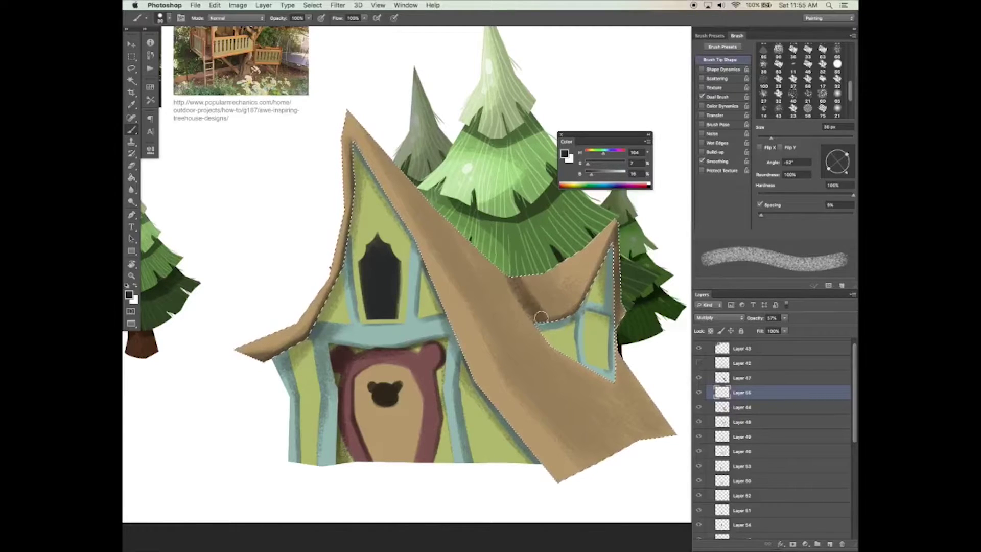
key(bracketright)
drag(532, 296, 562, 317)
key(e)
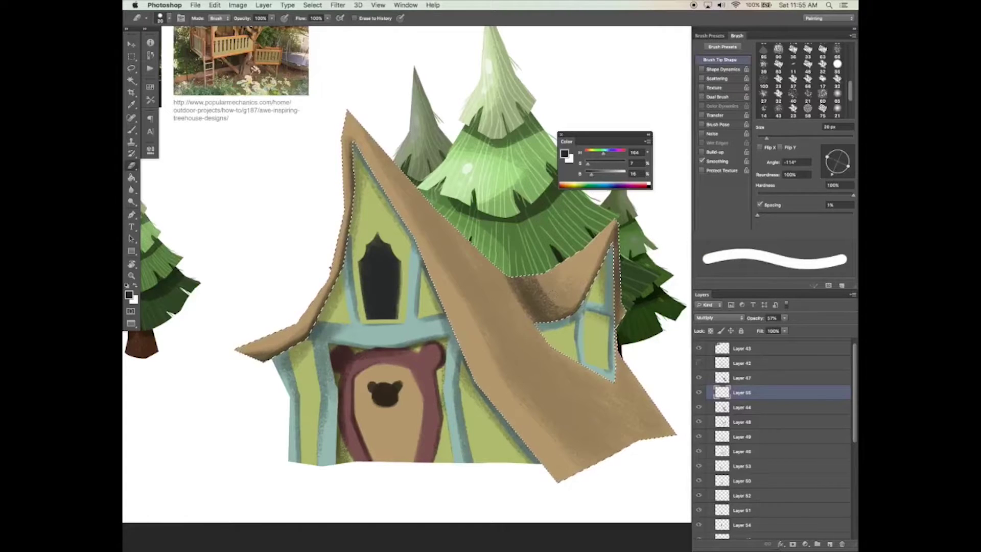
click(782, 195)
click(812, 138)
drag(542, 255, 557, 296)
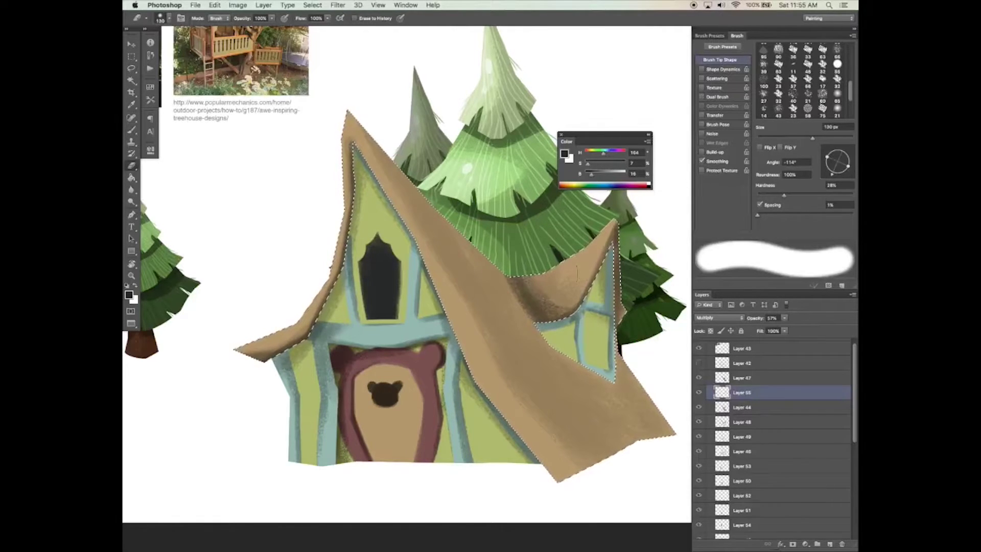
Reload the roof shape as a selection and erase faint marks near the roof's right edge.
key(ctrl+d)
key(v)
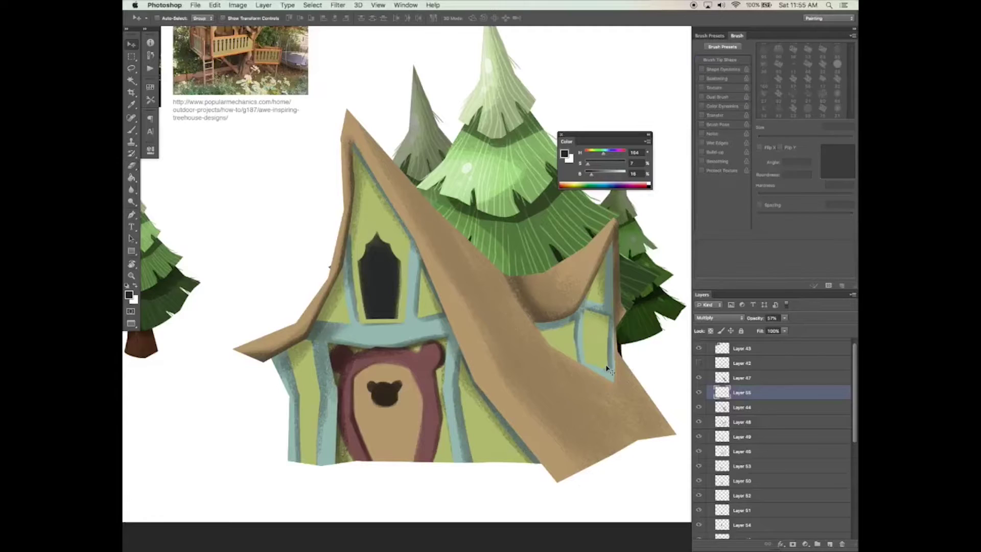
key(b)
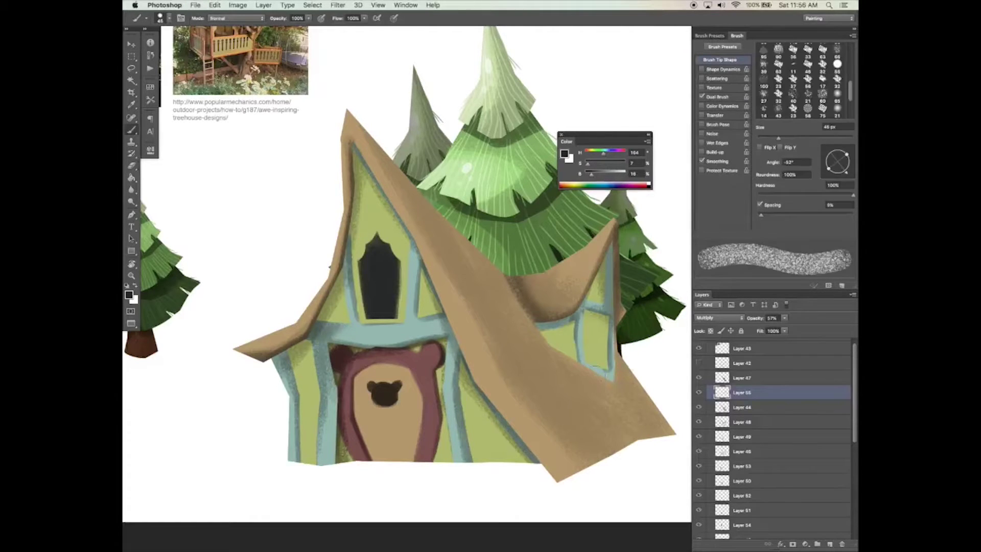
ctrl+click(722, 409)
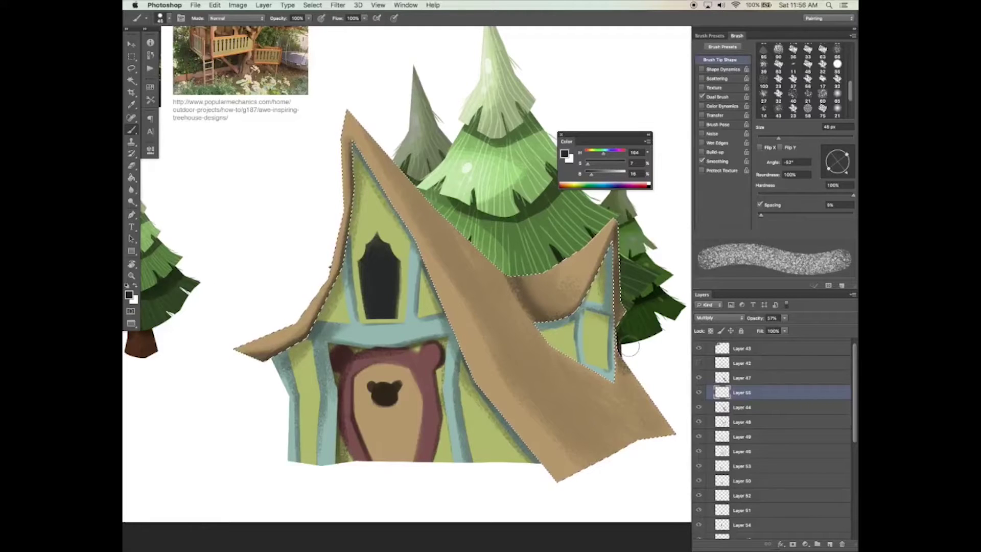
key(e)
drag(649, 353, 645, 389)
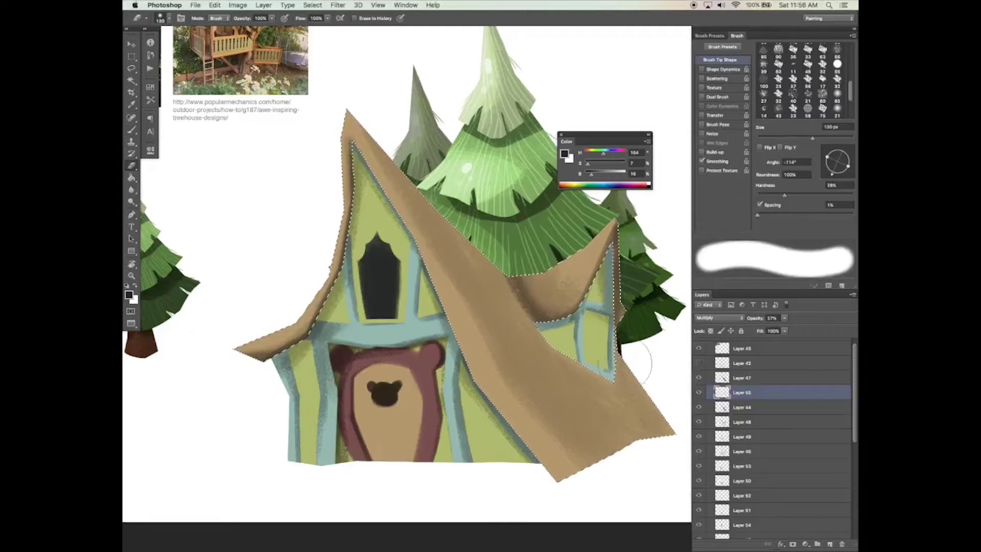
key(b)
Build up dark stippled shading on the lower-right roof and soften its bottom edge.
drag(555, 353, 626, 416)
drag(557, 353, 634, 434)
drag(608, 394, 636, 425)
drag(557, 353, 613, 426)
drag(565, 370, 631, 439)
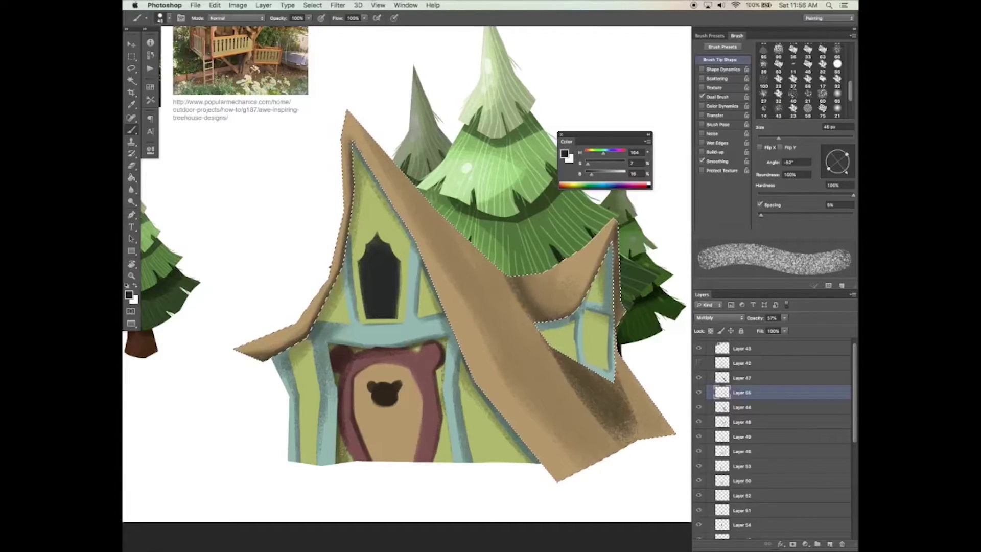
key(e)
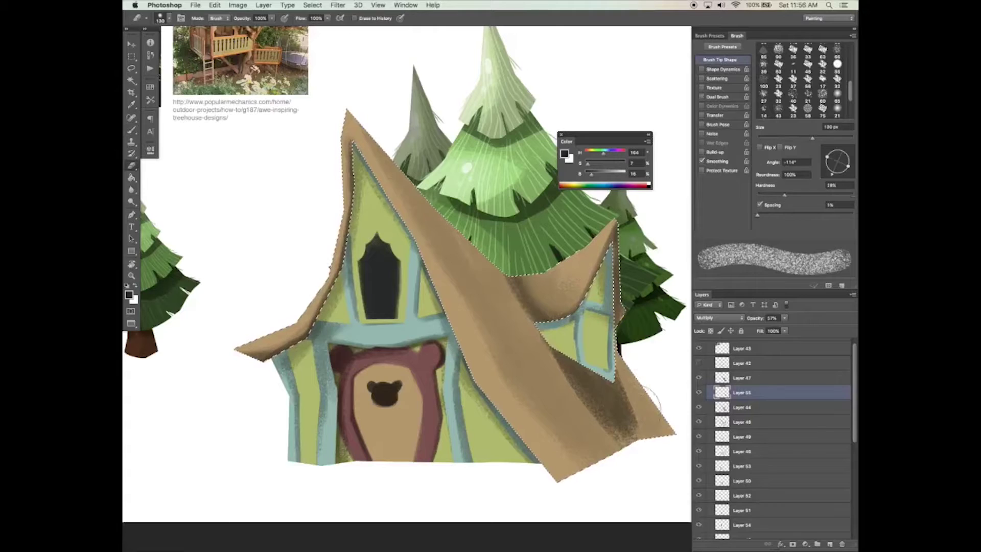
drag(608, 430, 634, 449)
Paint lighter strokes along the left edge of the door frame.
key(b)
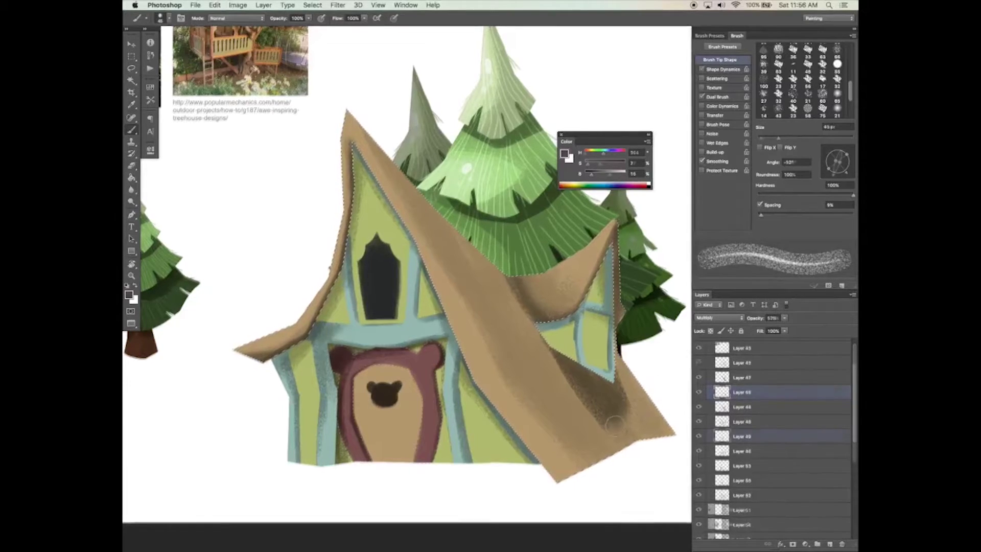
drag(610, 175, 612, 174)
mouse_move(332, 352)
mouse_down()
mouse_move(358, 449)
mouse_move(355, 384)
mouse_up()
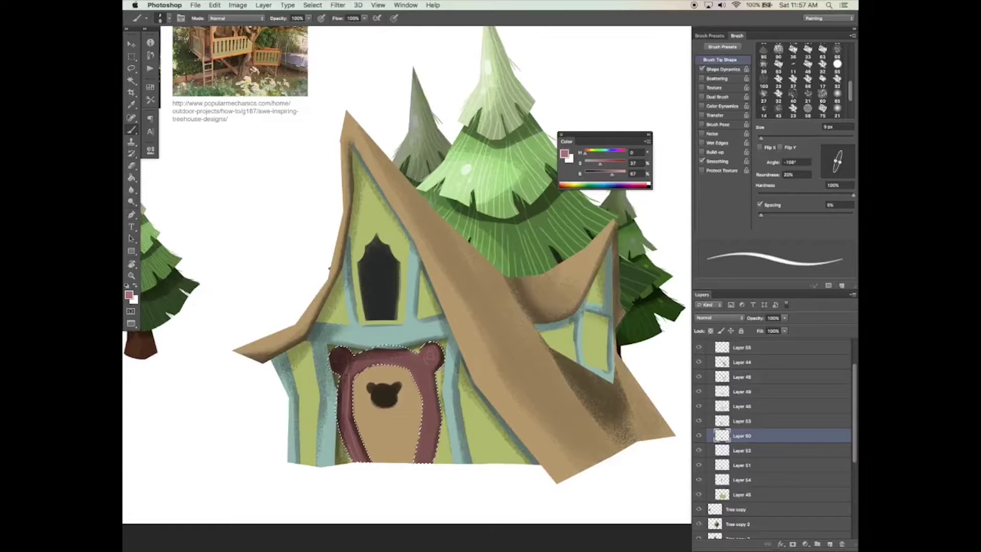
Paint darker pinkish-tan textured strokes inside the door frame and along its arch top.
drag(430, 356, 434, 347)
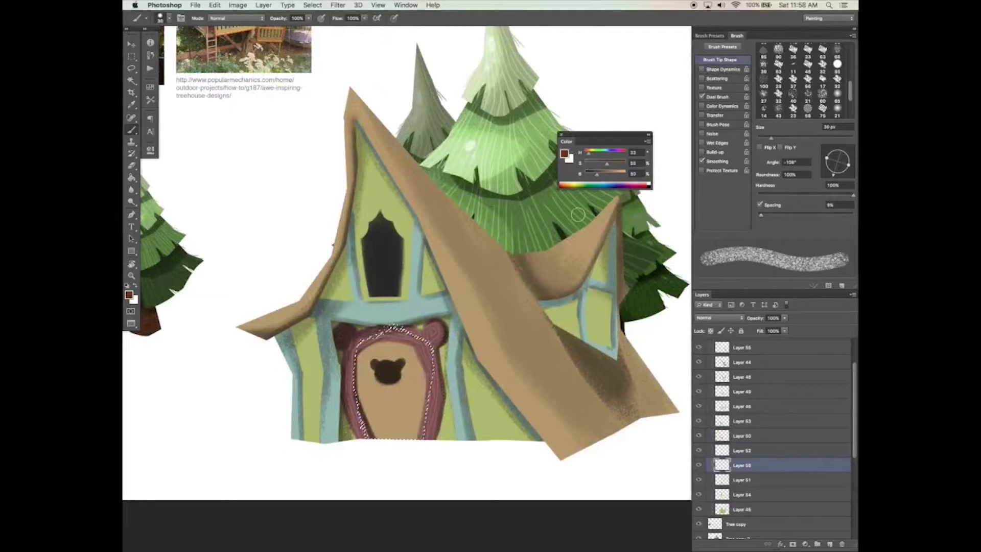
alt+click(396, 329)
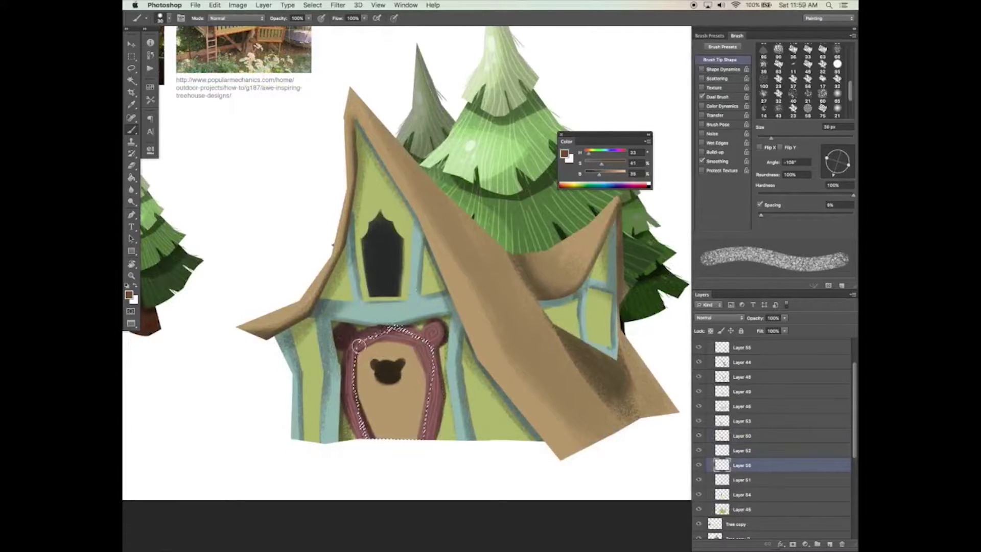
alt+click(356, 349)
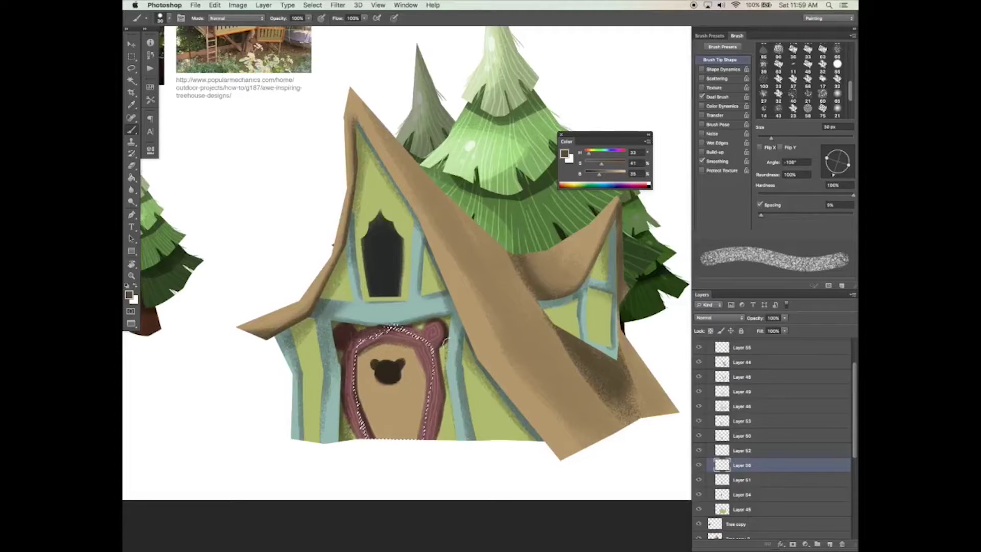
drag(417, 354, 431, 407)
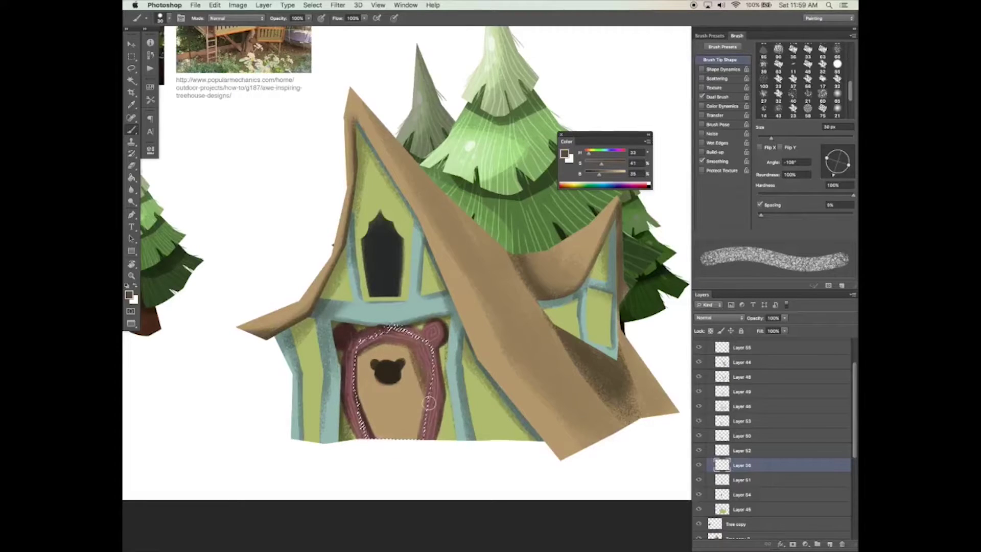
drag(424, 339, 355, 342)
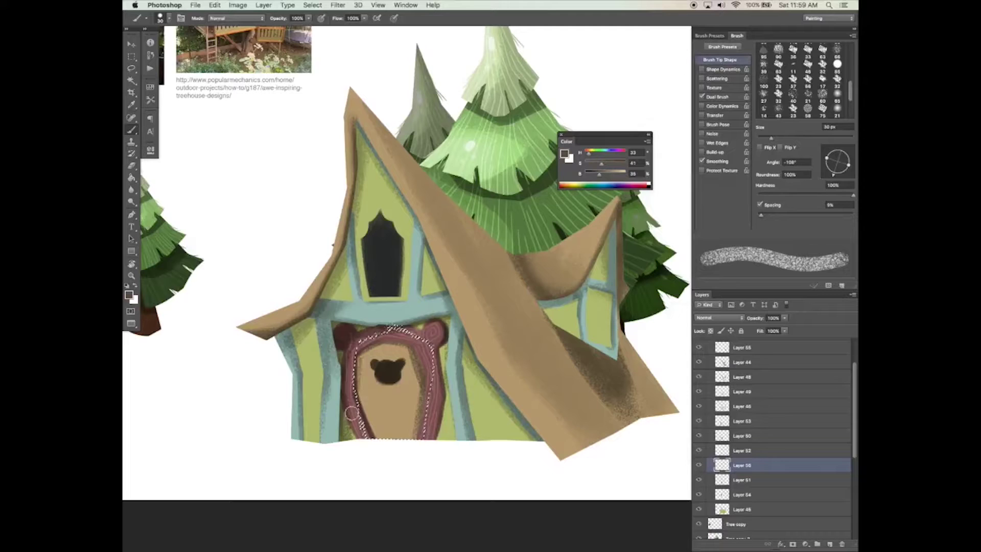
key(e)
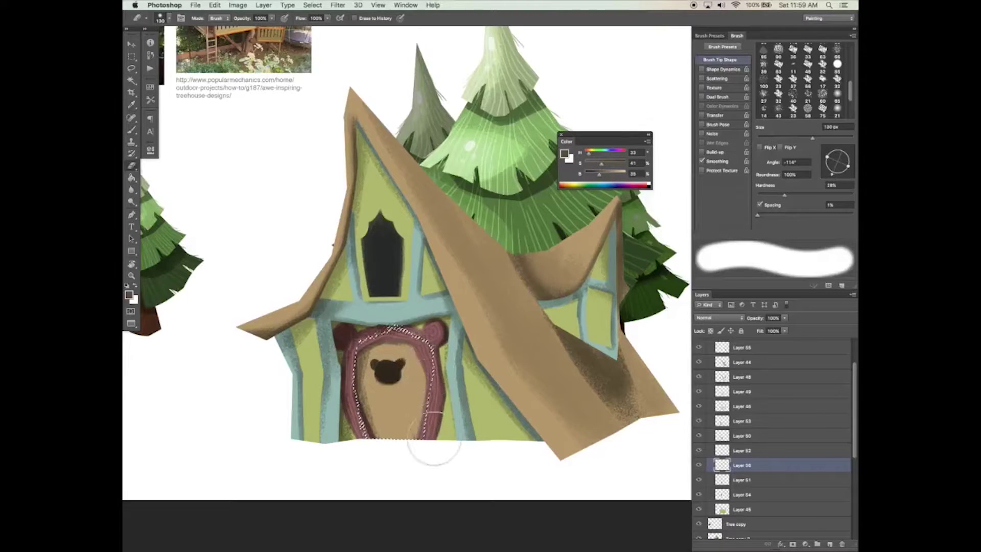
key(b)
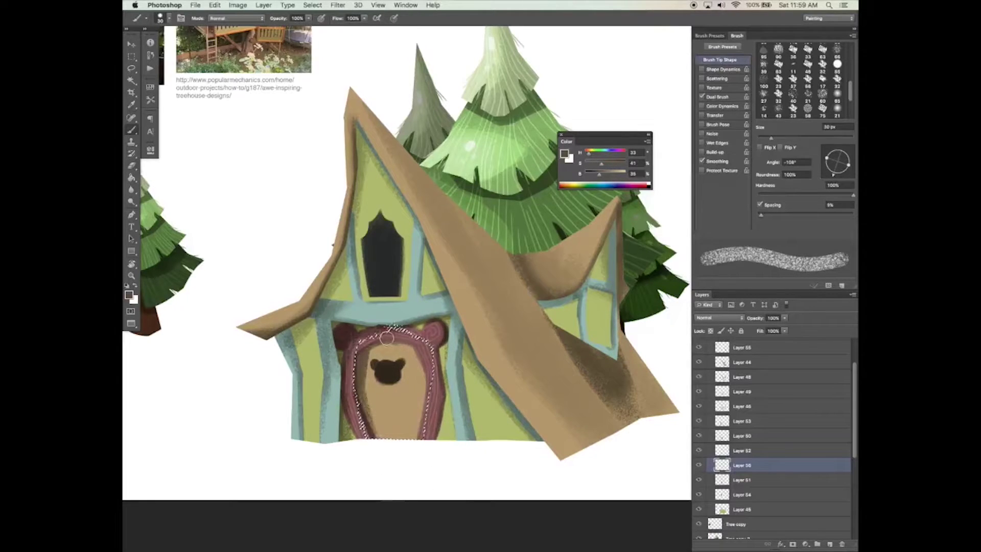
Deselect, then apply Hue/Saturation to the door frame: Lightness +17, Saturation +21.
key(ctrl+d)
click(784, 318)
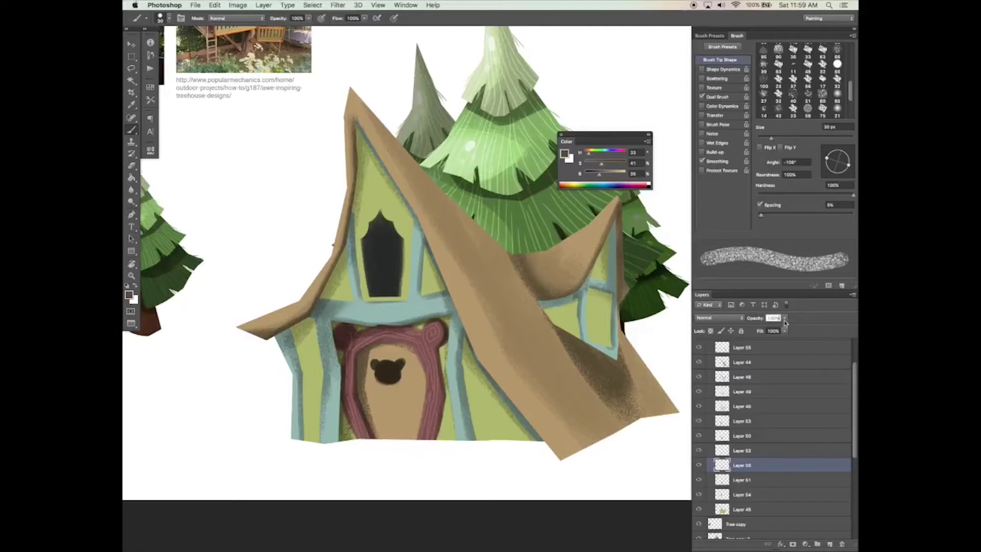
key(ctrl+u)
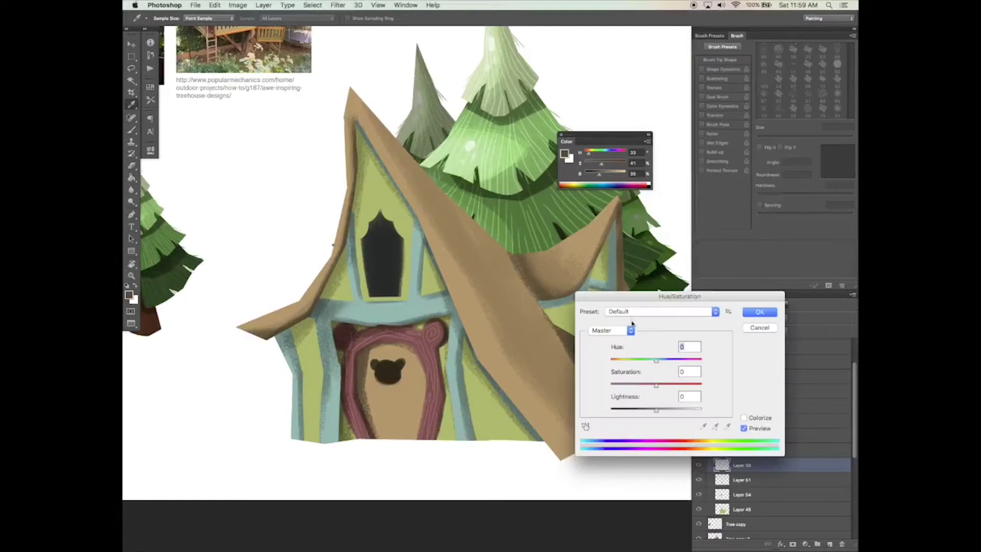
drag(665, 408, 665, 412)
click(666, 386)
key(Return)
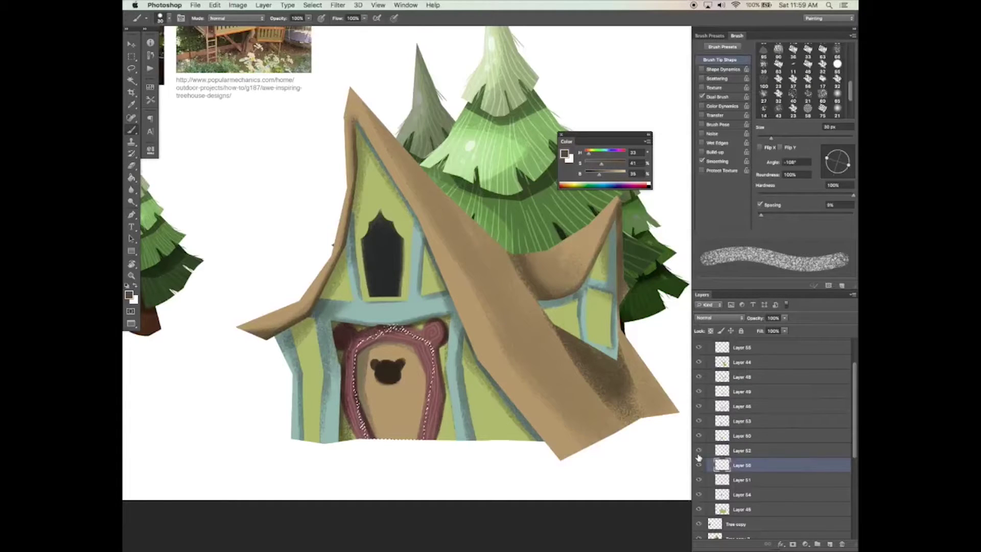
Pick a dark brown matching the bear, clear the selection and make Layer 51 active.
alt+click(387, 378)
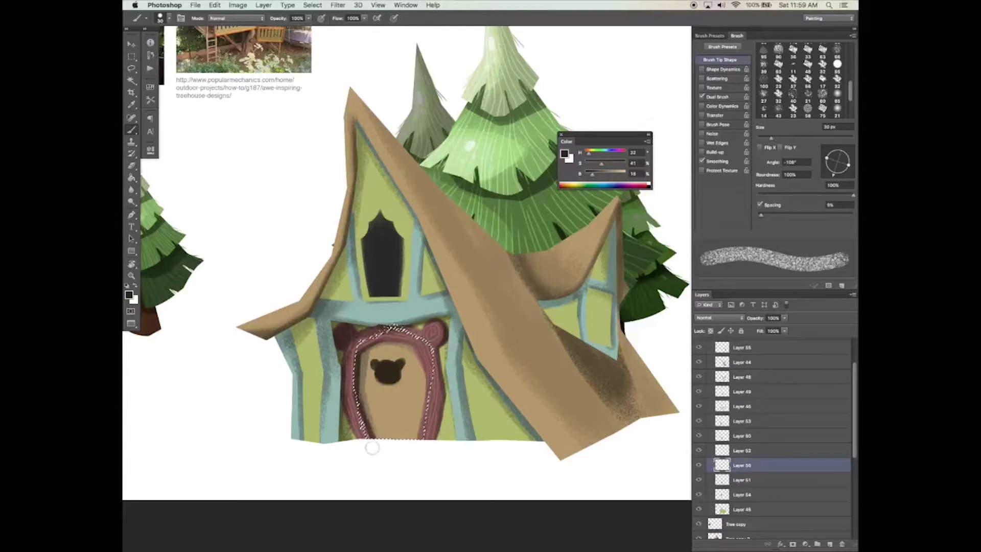
key(ctrl+d)
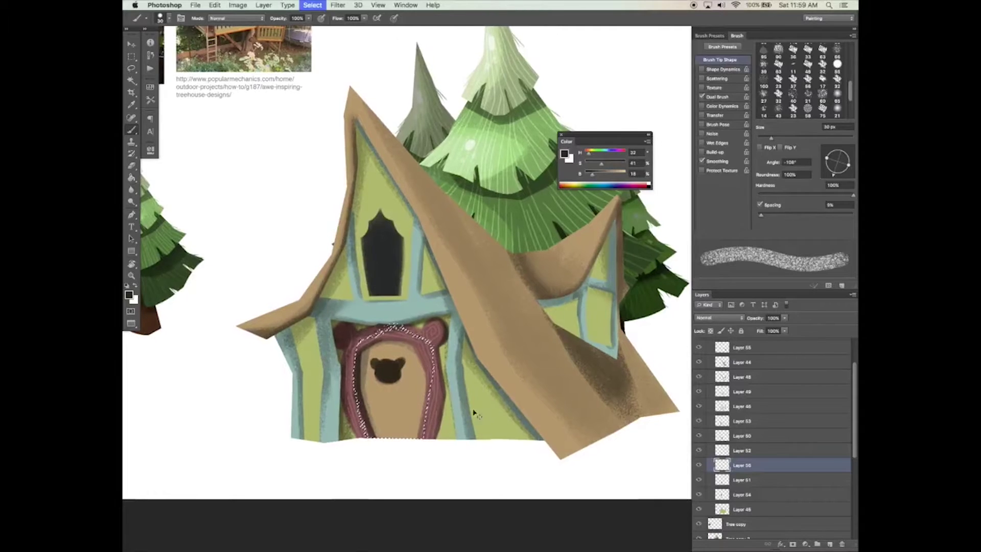
key(v)
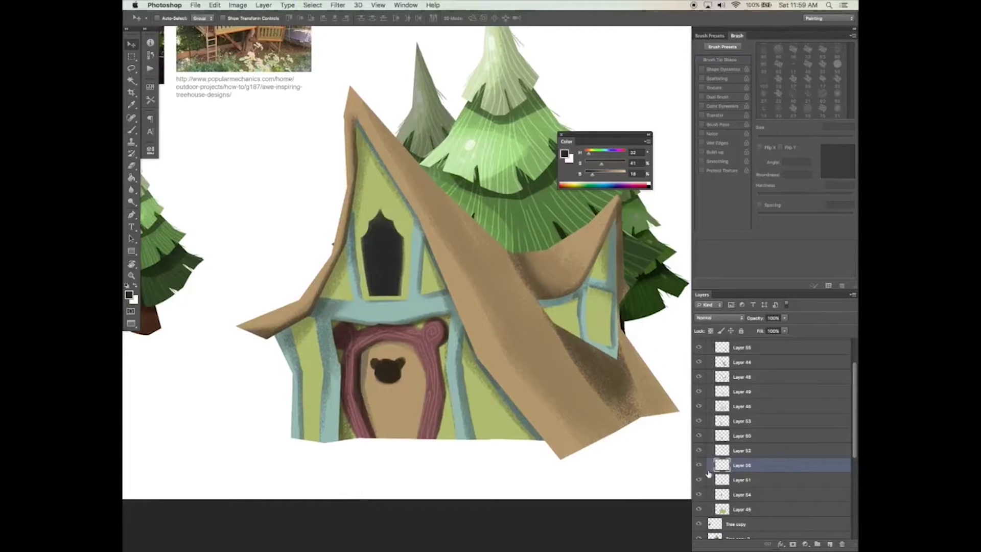
click(723, 480)
key(b)
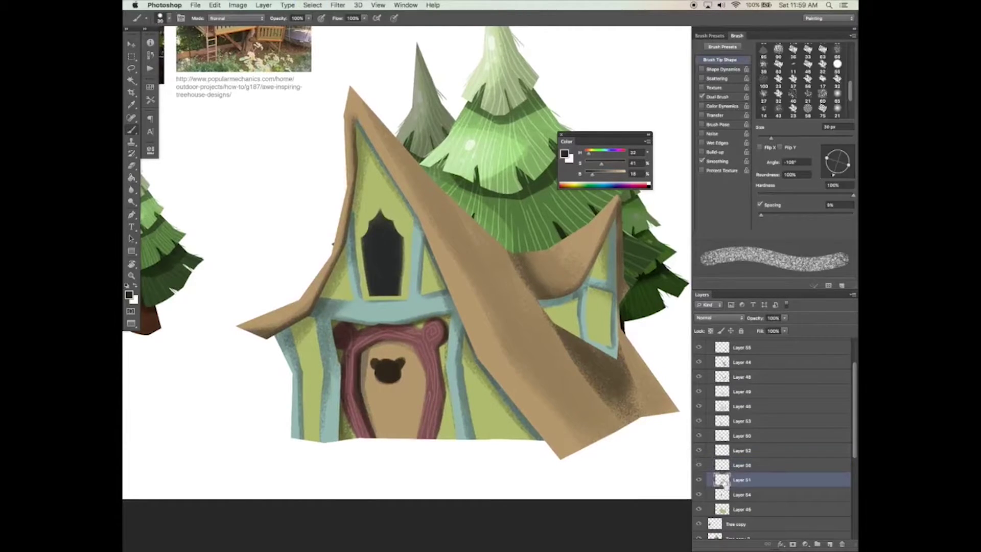
Set up an 18 px brown brush with varying width and no dual brush texture.
key(ctrl+z)
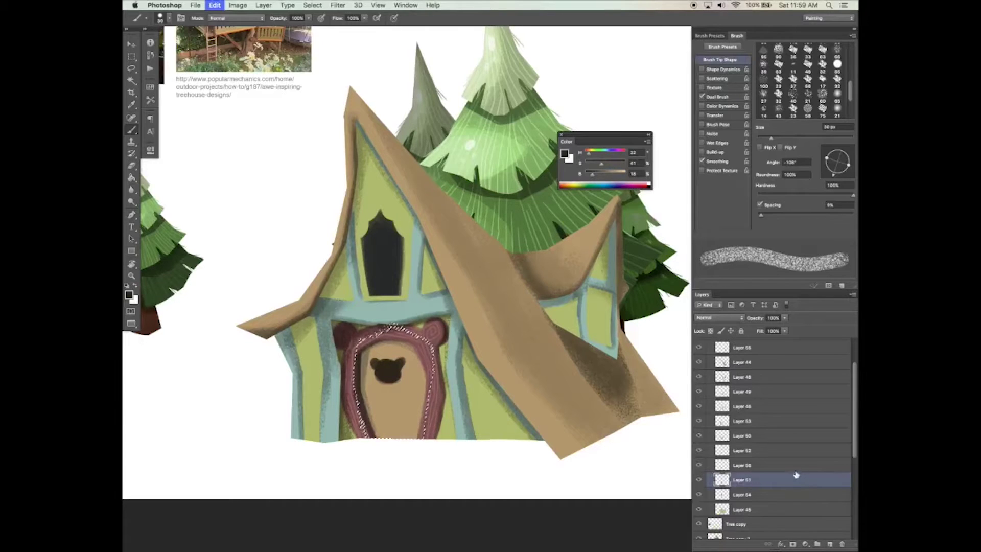
click(702, 69)
click(702, 96)
click(720, 60)
alt+click(611, 215)
drag(768, 138, 765, 137)
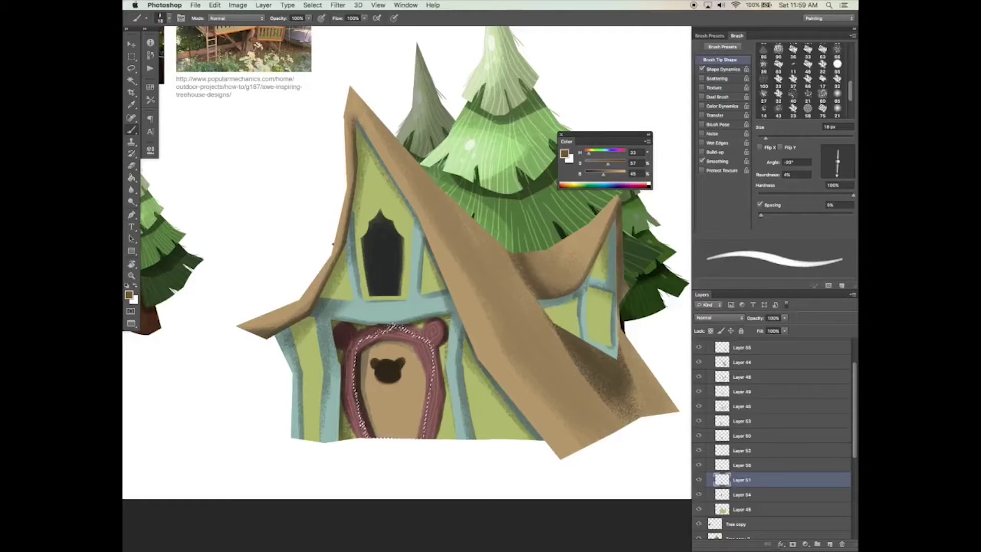
Sketch thin dark wood-grain lines on the door with a smaller brush, undoing stray strokes.
drag(369, 377, 376, 418)
key(ctrl+z)
key(bracketleft)
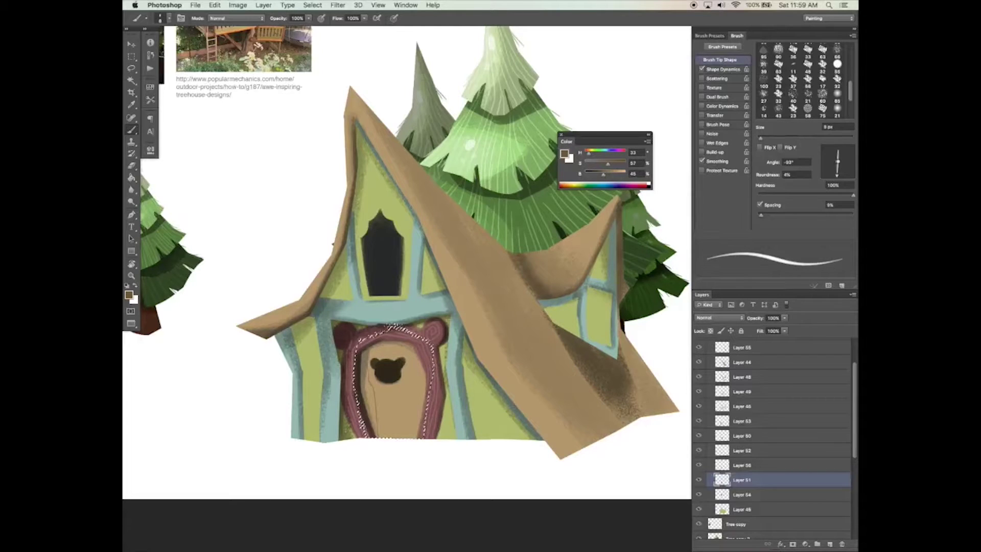
key(ctrl+z)
key(ctrl+z)
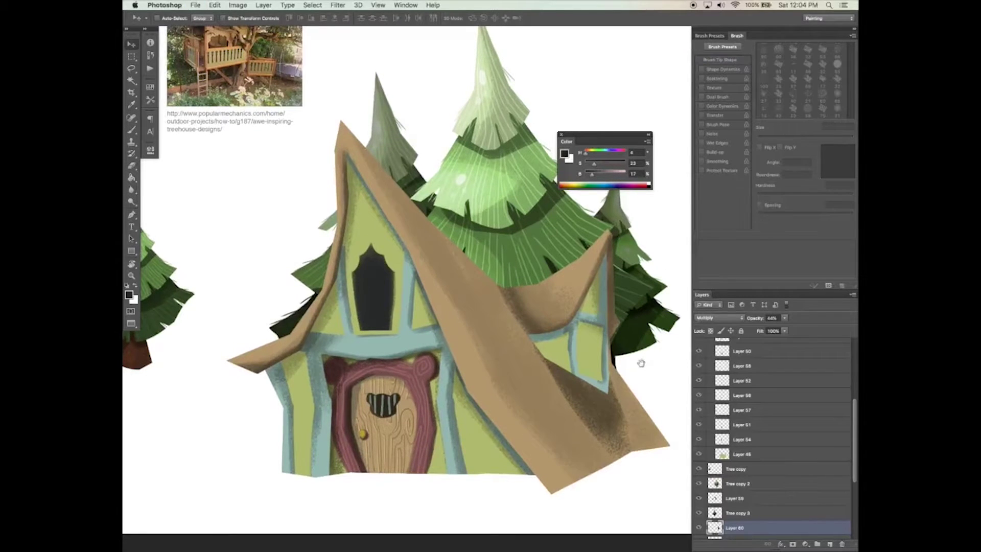
Load the roof outline from Layer 44 as a selection, add a new layer and enable Dual Brush.
mouse_move(613, 424)
mouse_down()
mouse_move(632, 391)
mouse_move(602, 407)
mouse_up()
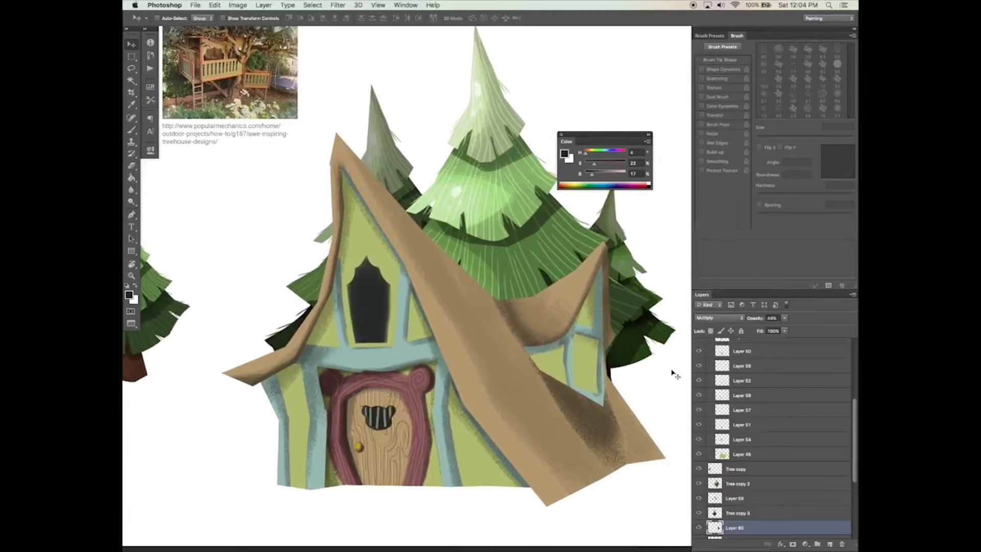
drag(855, 427, 854, 368)
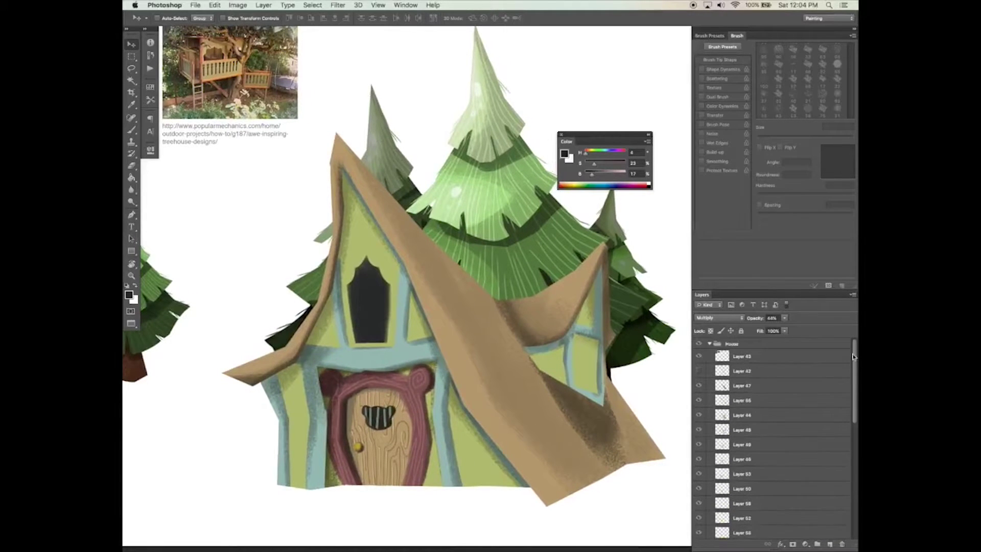
click(721, 415)
key(b)
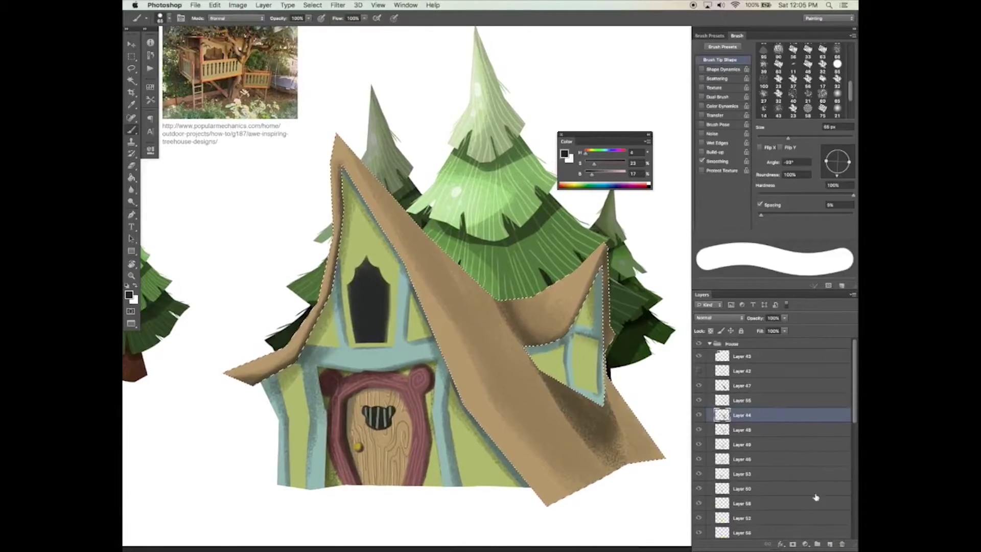
click(830, 544)
click(720, 97)
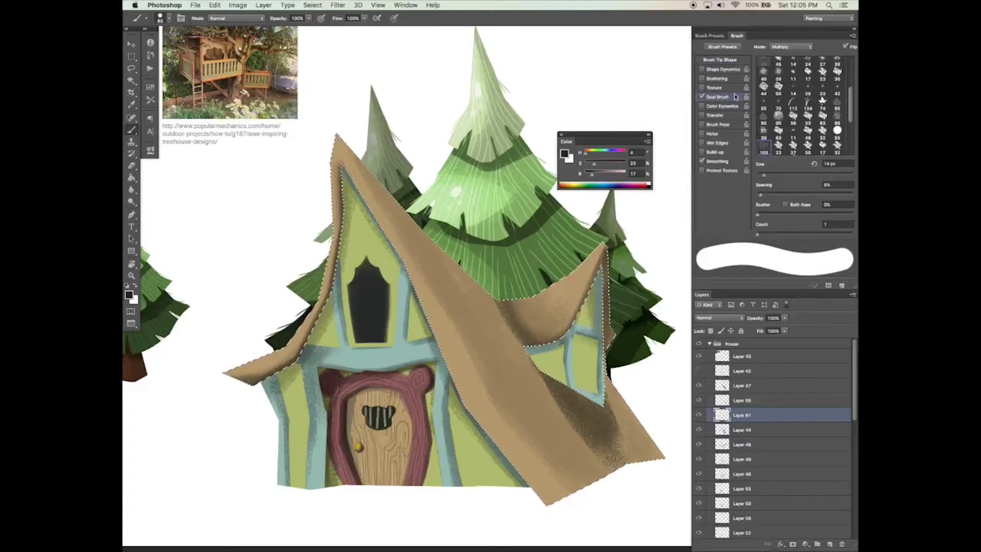
click(720, 59)
Set the new layer to Overlay at 41% opacity and brush white grainy texture over the roof.
click(776, 139)
click(725, 318)
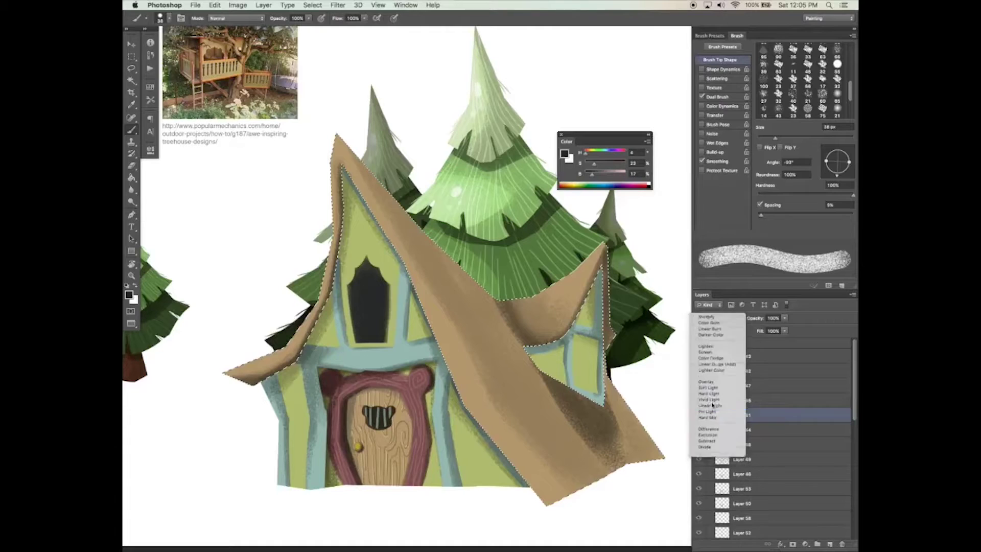
click(706, 405)
key(x)
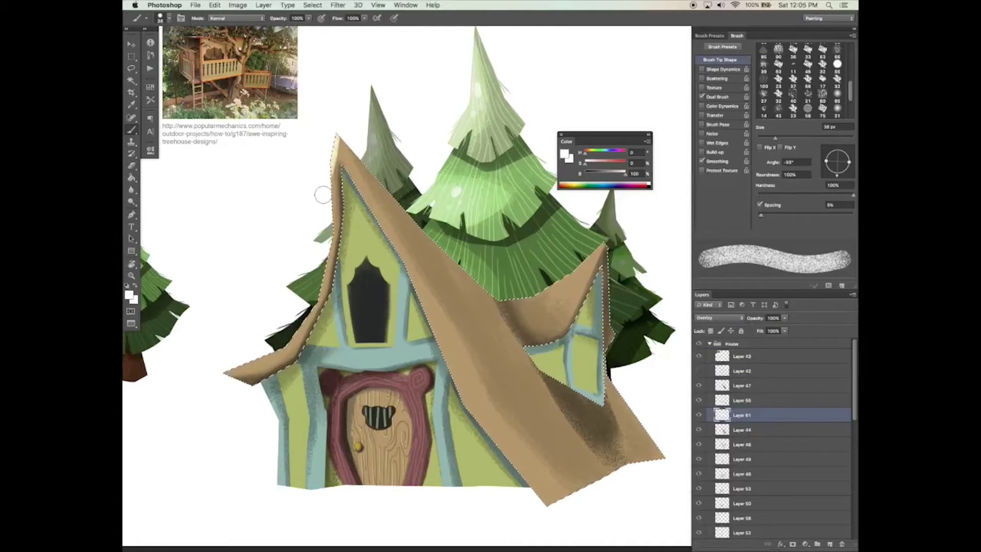
drag(785, 318, 760, 320)
click(318, 248)
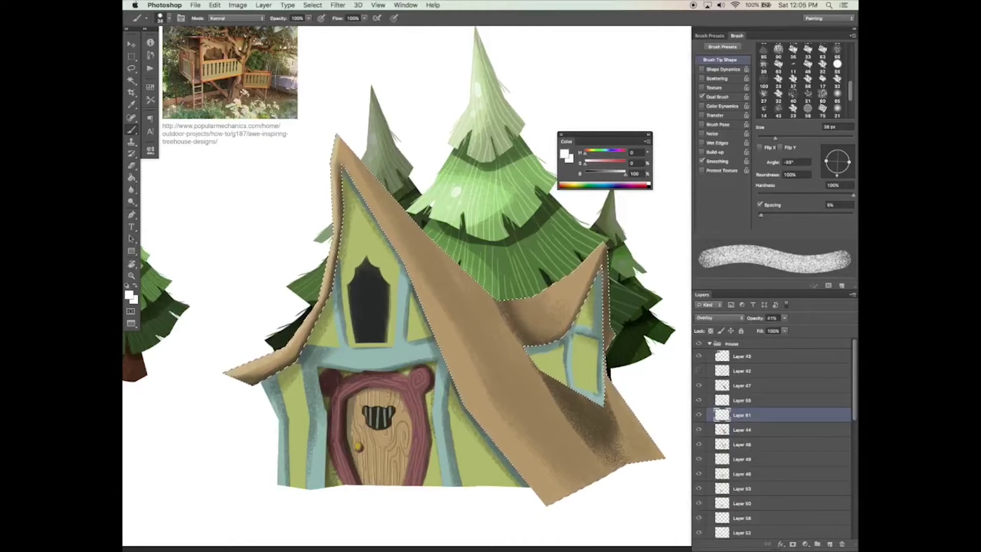
key(ctrl+d)
key(ctrl+shift+d)
drag(849, 163, 841, 174)
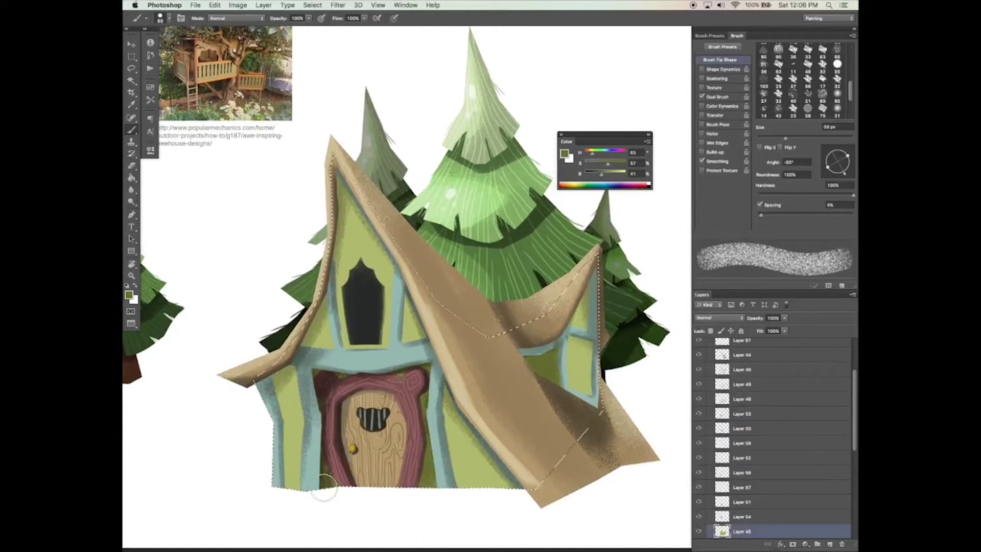
Load the wall shape from Layer 46 as a selection and add a new layer above it.
key(bracketleft)
key(bracketleft)
key(bracketleft)
key(bracketright)
key(bracketright)
ctrl+click(722, 399)
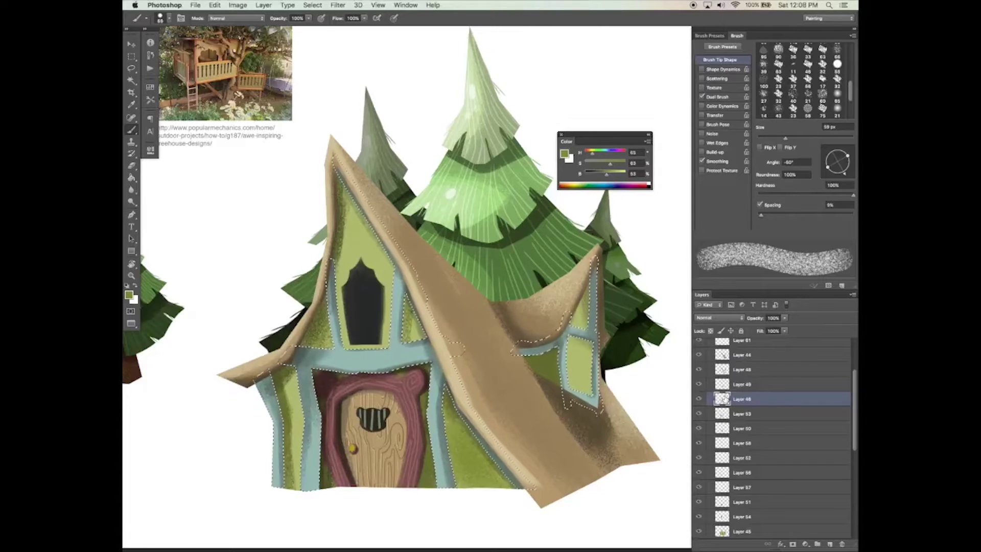
key(Tab)
key(Tab)
key(ctrl+shift+alt+n)
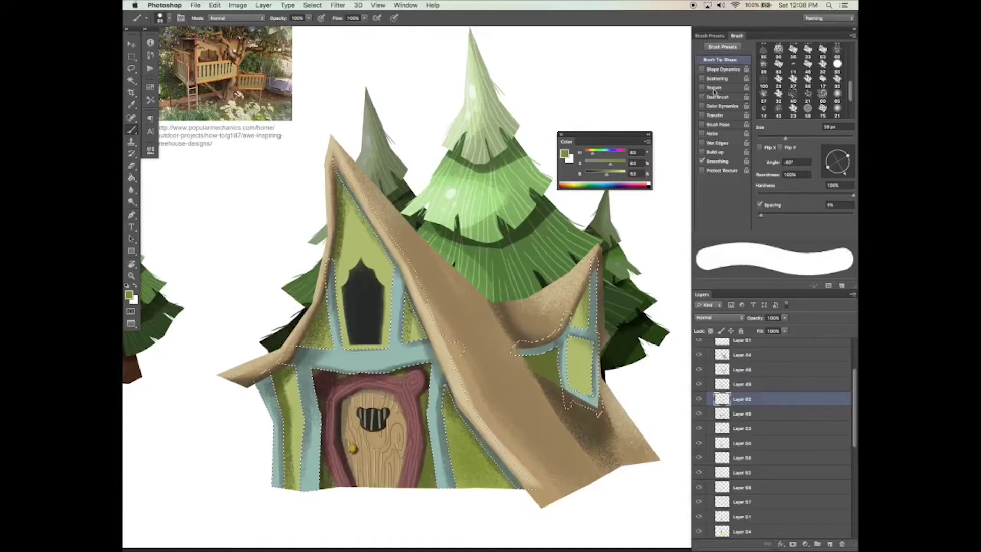
scroll(406, 286, down, 2)
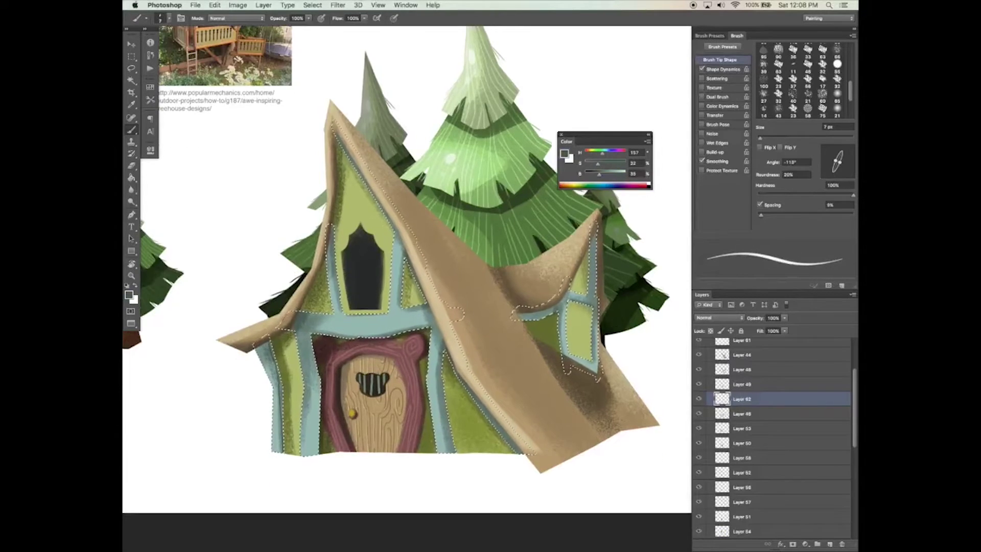
Paint light wood-grain streaks on the left trim strips and the door beam, then deselect.
drag(315, 378, 312, 450)
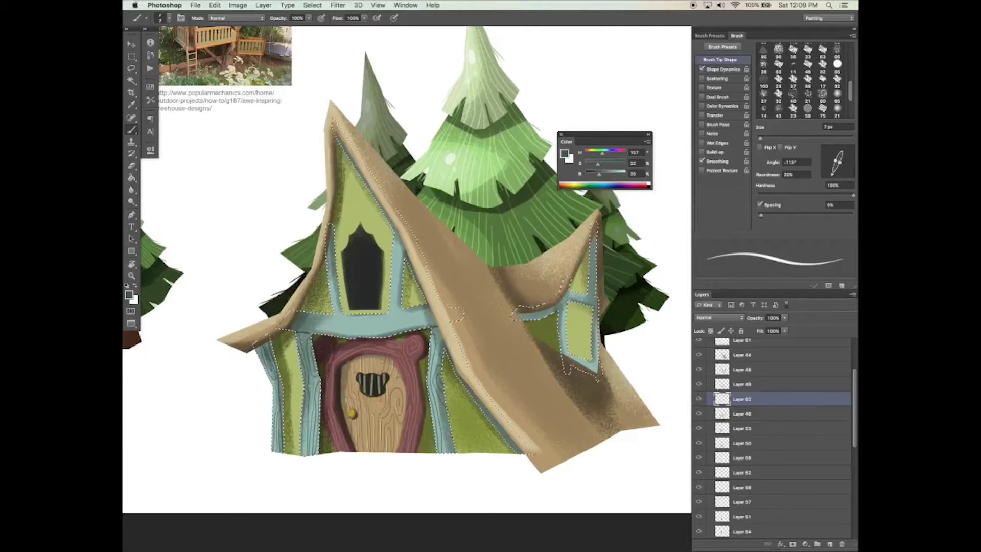
drag(344, 327, 415, 327)
mouse_move(304, 330)
mouse_down()
mouse_move(342, 332)
mouse_move(418, 313)
mouse_up()
key(ctrl+d)
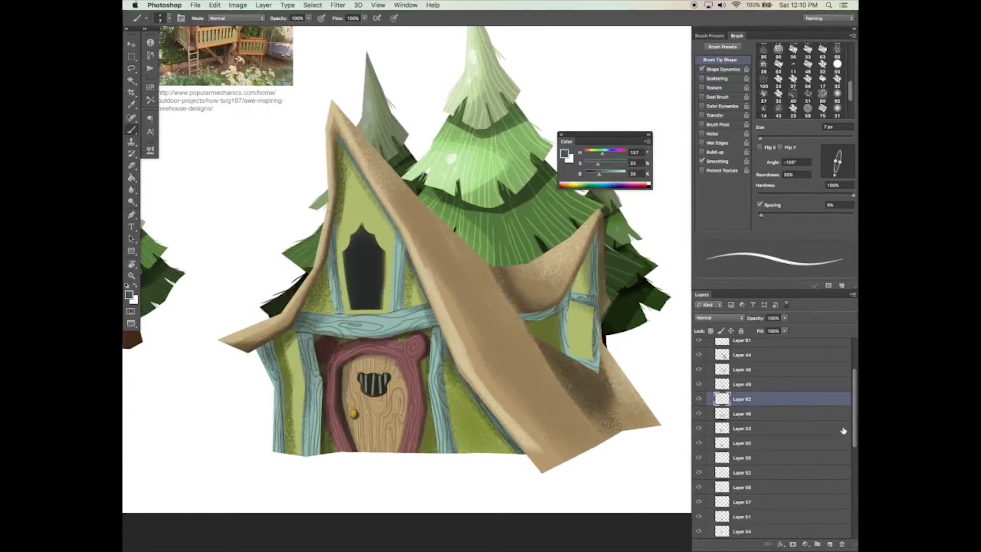
scroll(841, 433, down, 2)
scroll(841, 432, down, 2)
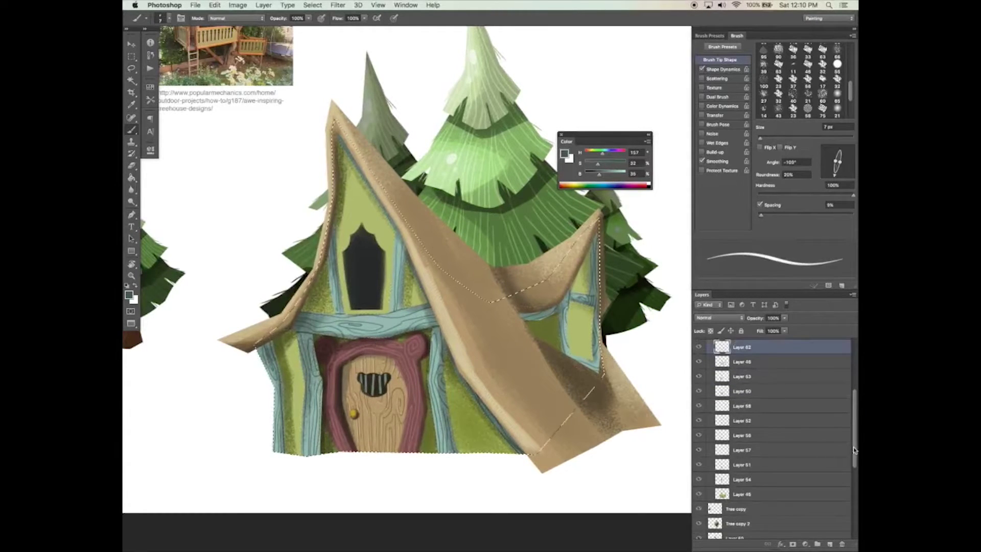
On Layer 63, set a 34 px brush with Dual Brush texture and Shape Dynamics off.
scroll(818, 429, up, 5)
scroll(764, 409, up, 3)
click(764, 412)
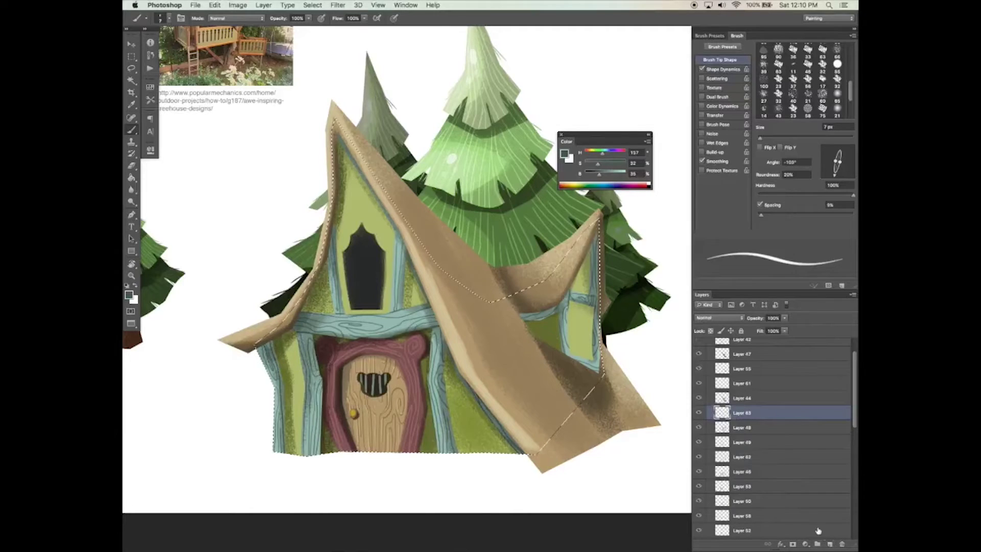
click(701, 69)
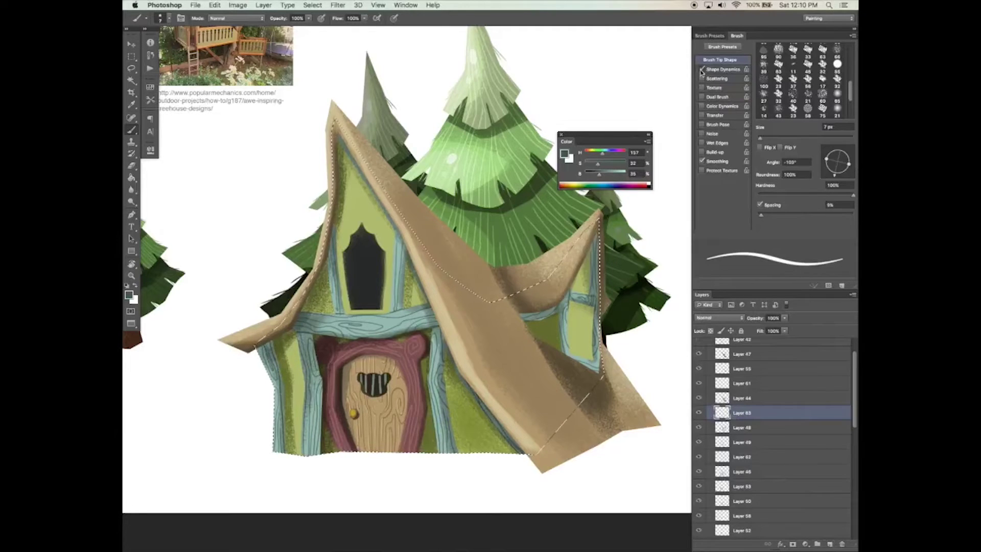
click(717, 97)
drag(795, 175, 801, 174)
click(731, 61)
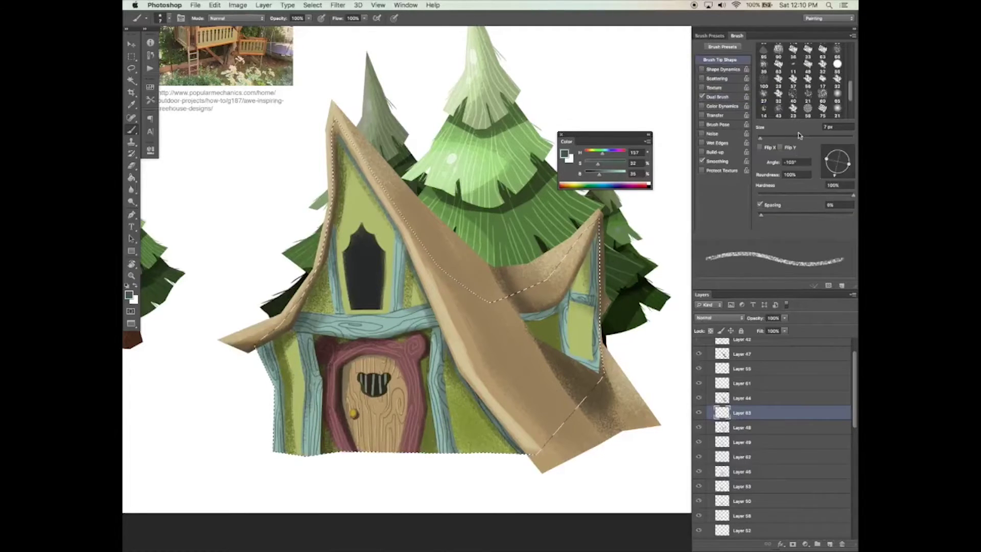
drag(776, 139, 781, 138)
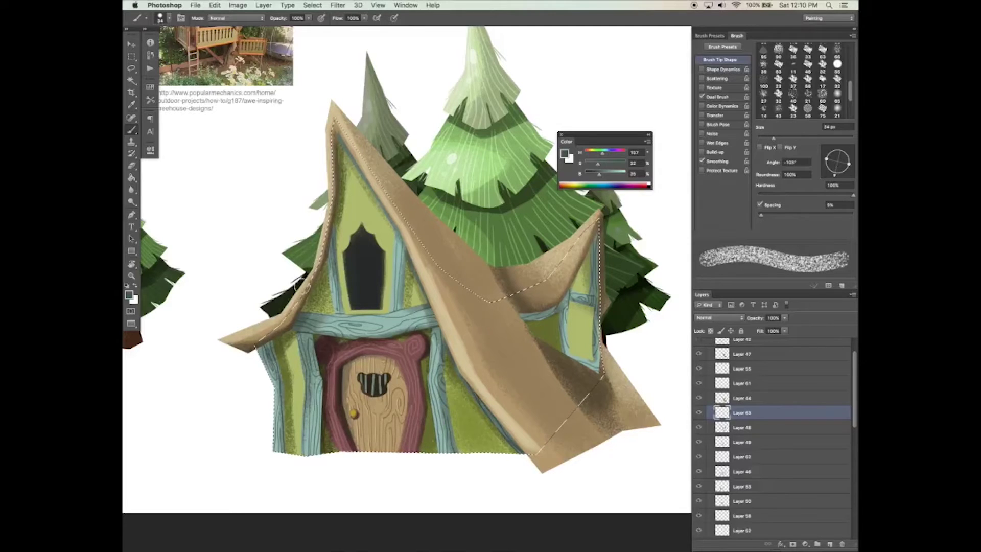
Paint a near-black shadow under the roof and left wall, blended as Overlay at 79% opacity.
drag(257, 349, 333, 133)
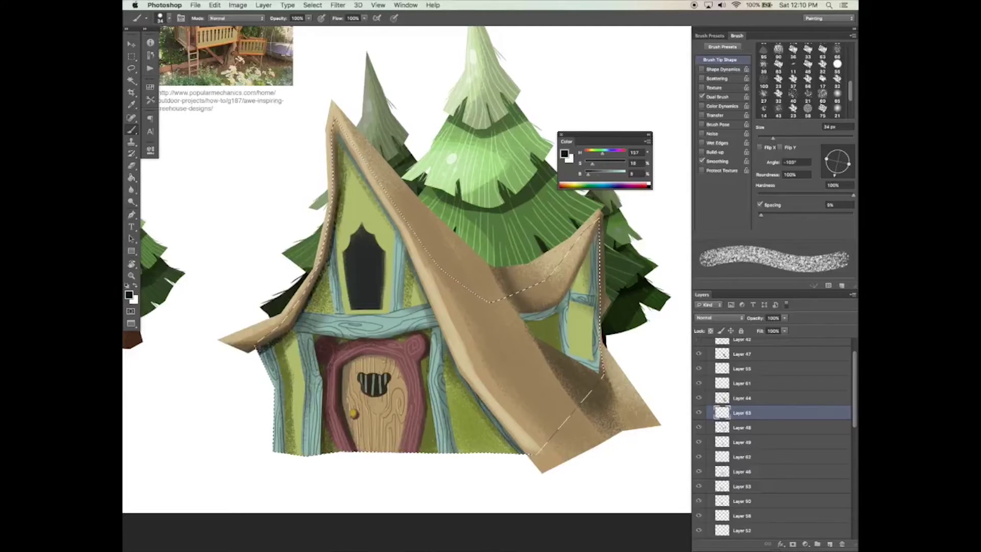
click(719, 318)
click(715, 357)
mouse_move(785, 317)
mouse_down()
mouse_move(765, 330)
mouse_move(777, 330)
mouse_up()
drag(386, 210, 505, 434)
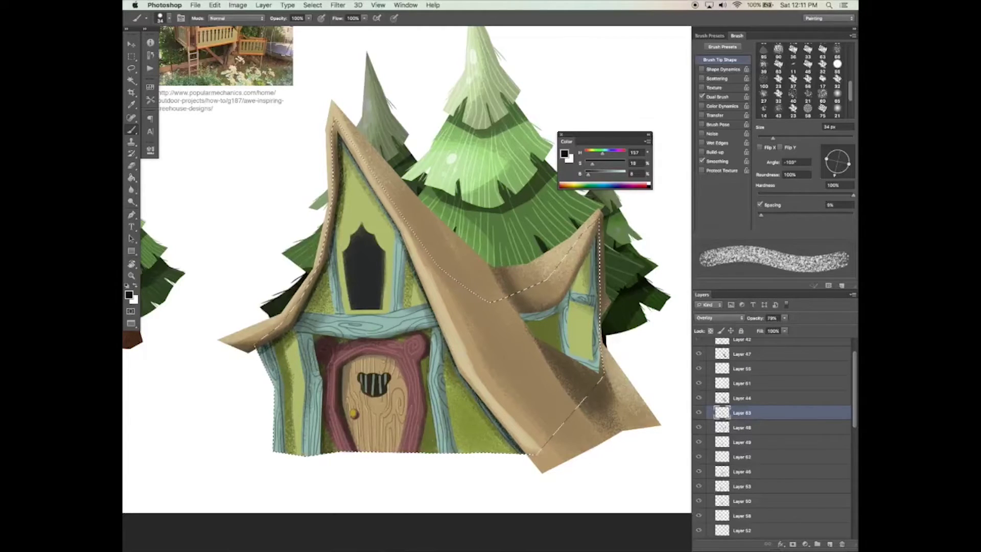
key(bracketleft)
key(bracketleft)
key(bracketleft)
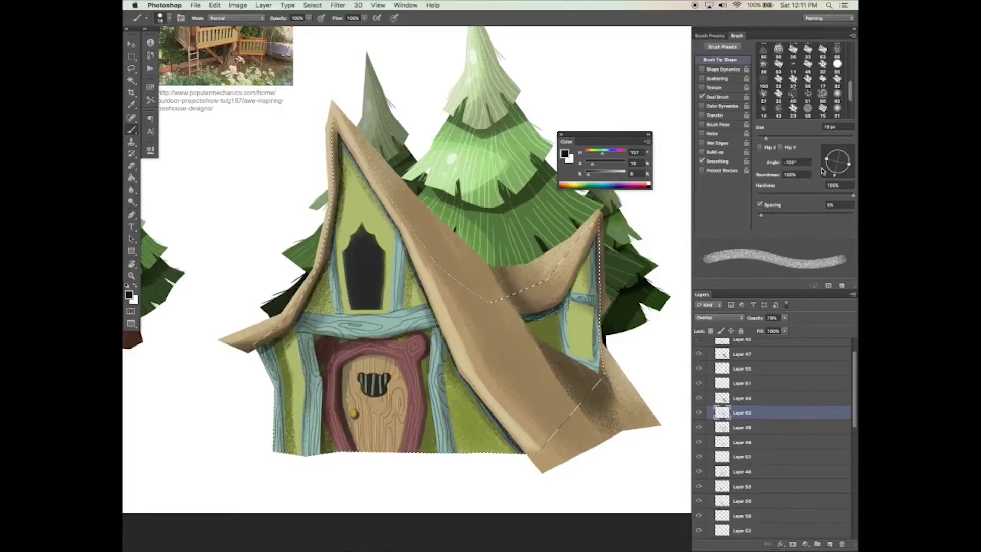
key(e)
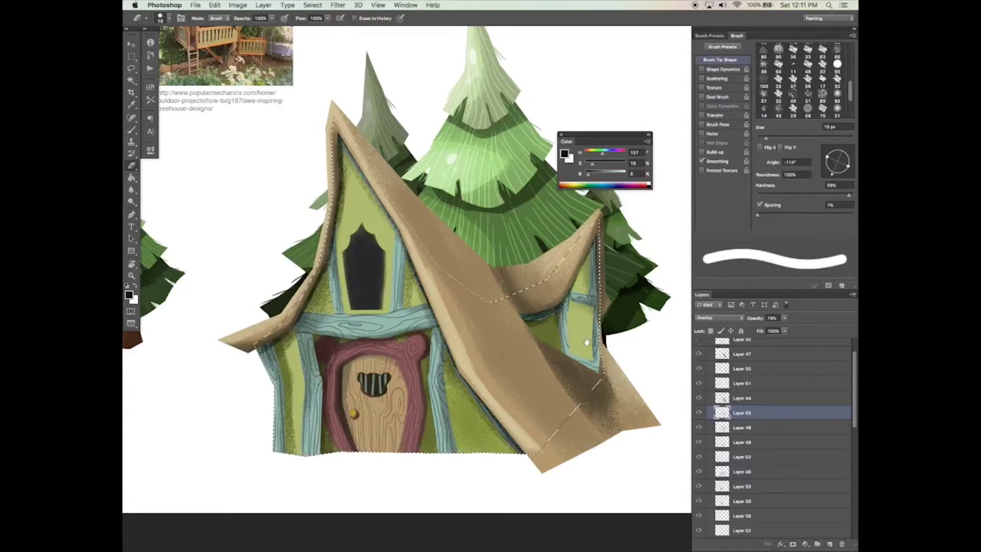
key(b)
drag(349, 284, 363, 291)
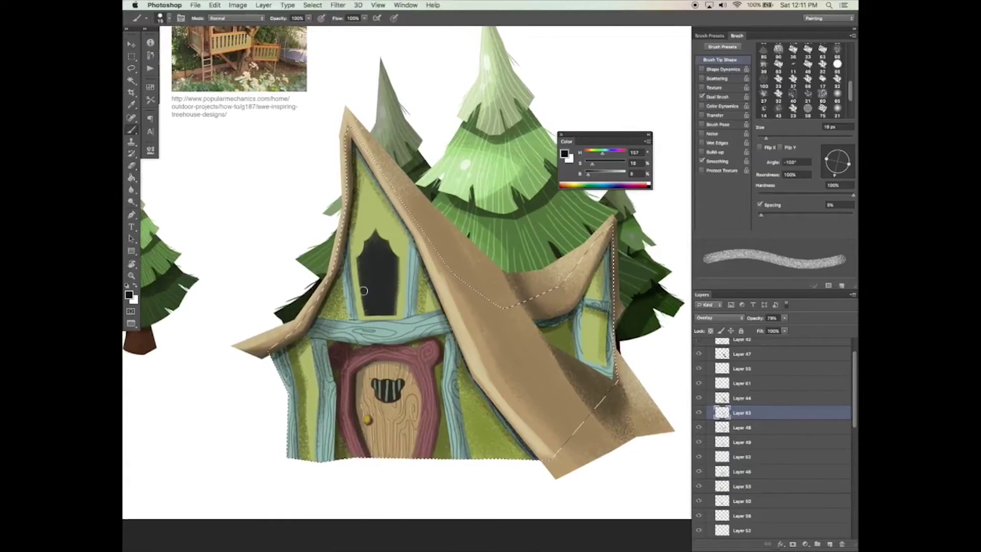
Move Layer 64 below Layer 62 and paint a dark pane in the small right window.
key(ctrl+d)
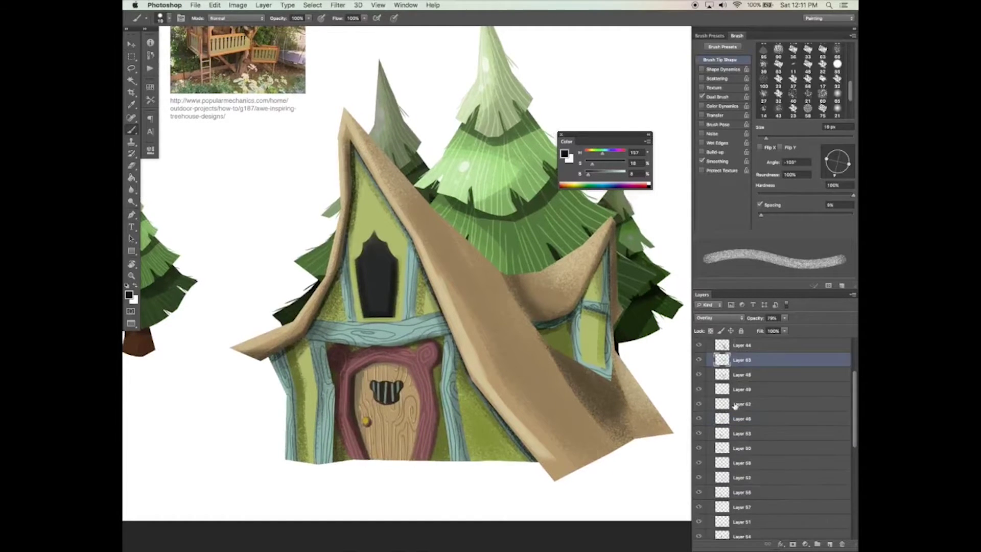
drag(755, 404, 758, 415)
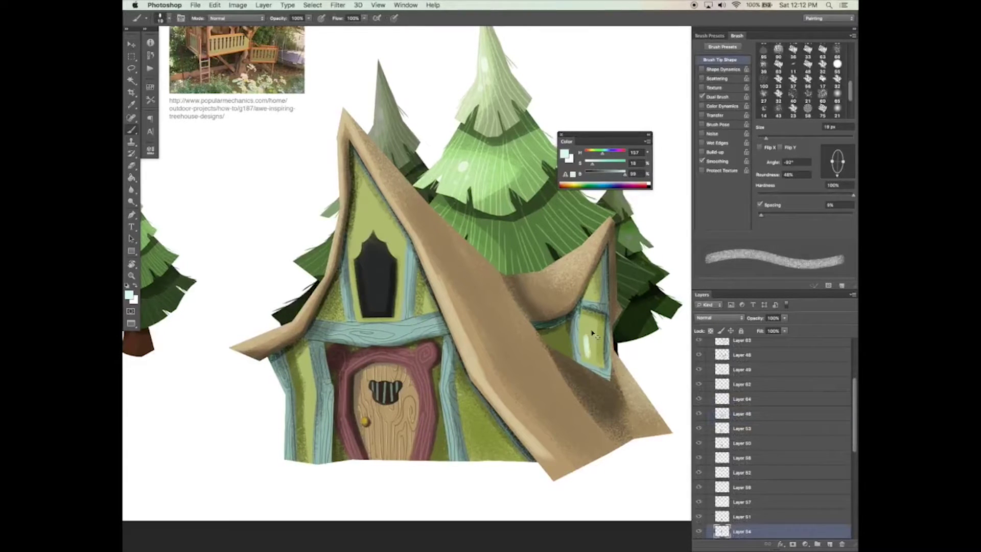
alt+click(384, 285)
mouse_move(589, 359)
mouse_down()
mouse_move(587, 322)
mouse_move(593, 348)
mouse_move(593, 329)
mouse_up()
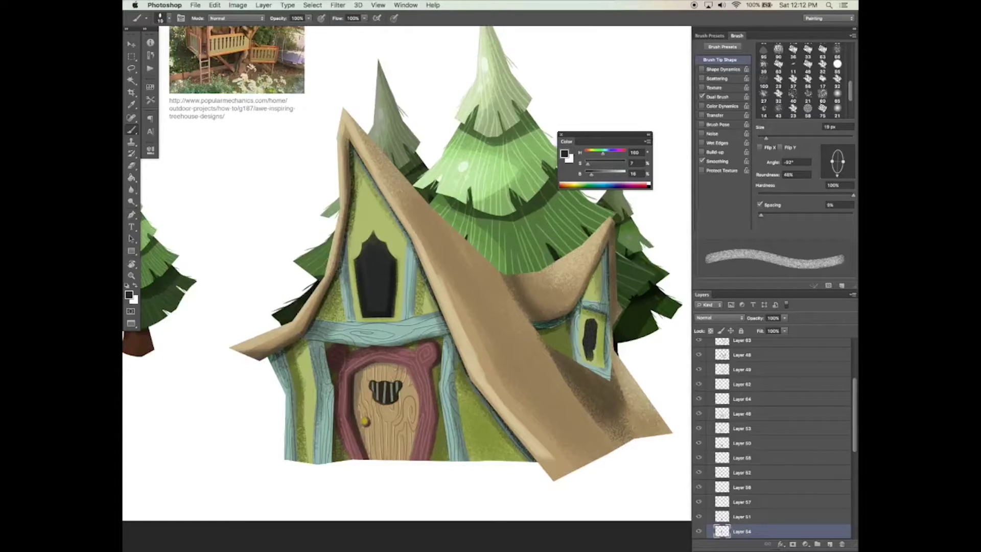
On Layer 54, add a small dark mark above the right window and trim the left window edge.
key(e)
super+click(394, 307)
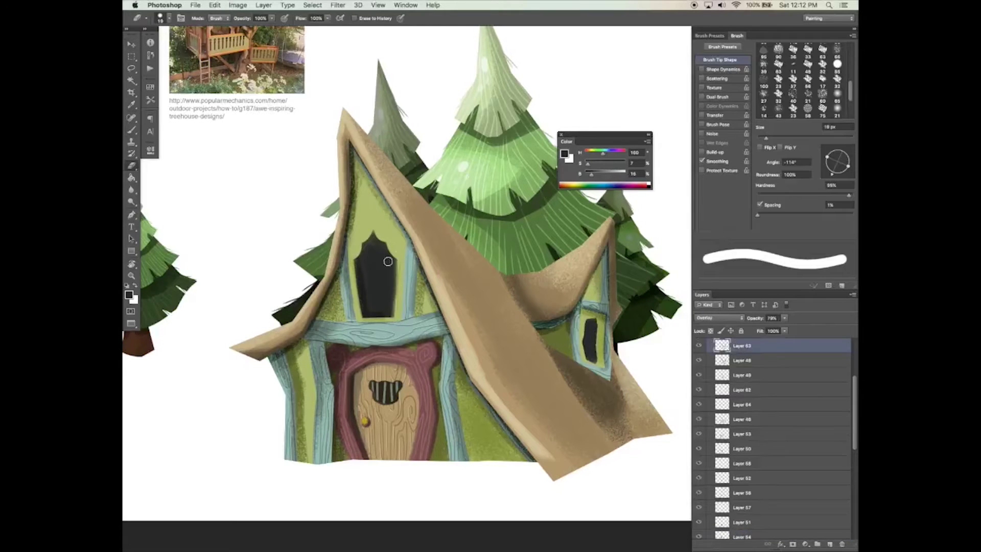
super+right_click(591, 322)
click(618, 386)
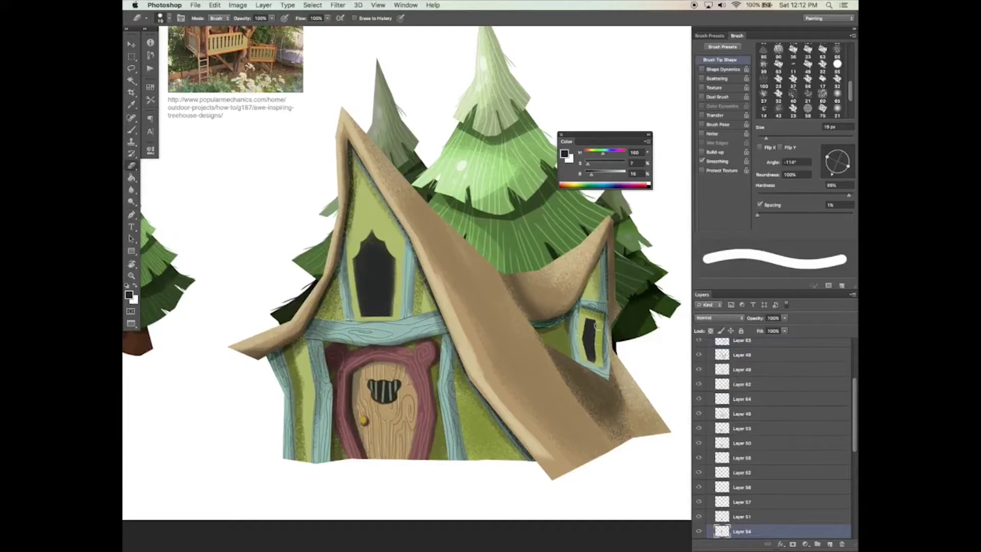
key(b)
drag(592, 281, 603, 303)
key(e)
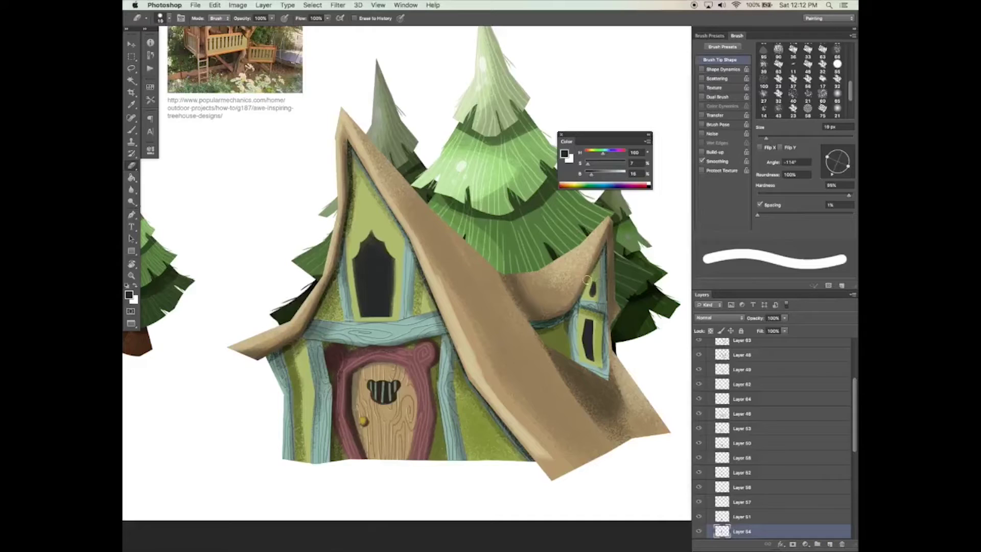
drag(392, 256, 392, 317)
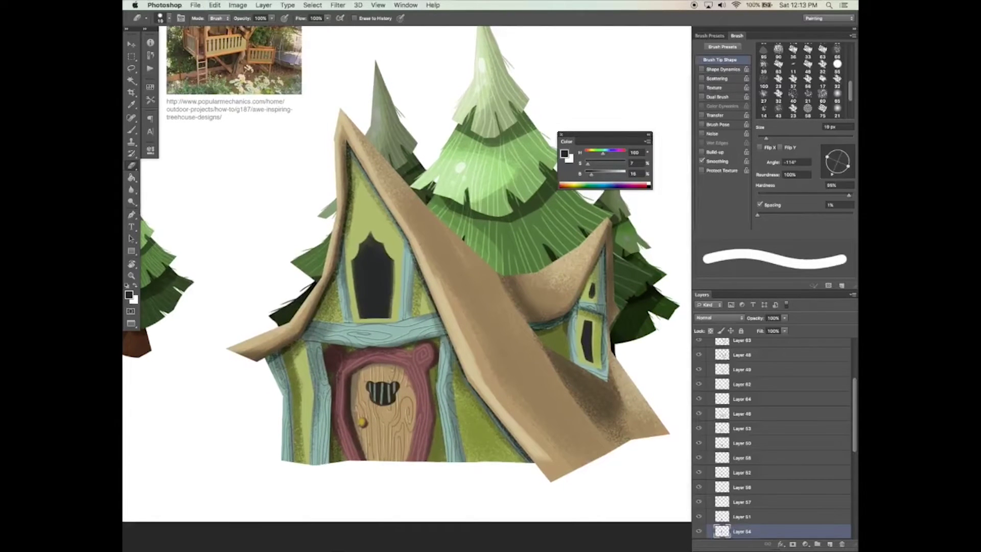
key(b)
Add a new layer and stroke an olive green outline down the right window's edge.
scroll(800, 505, down, 3)
click(801, 470)
click(830, 544)
alt+click(582, 323)
drag(582, 319, 588, 358)
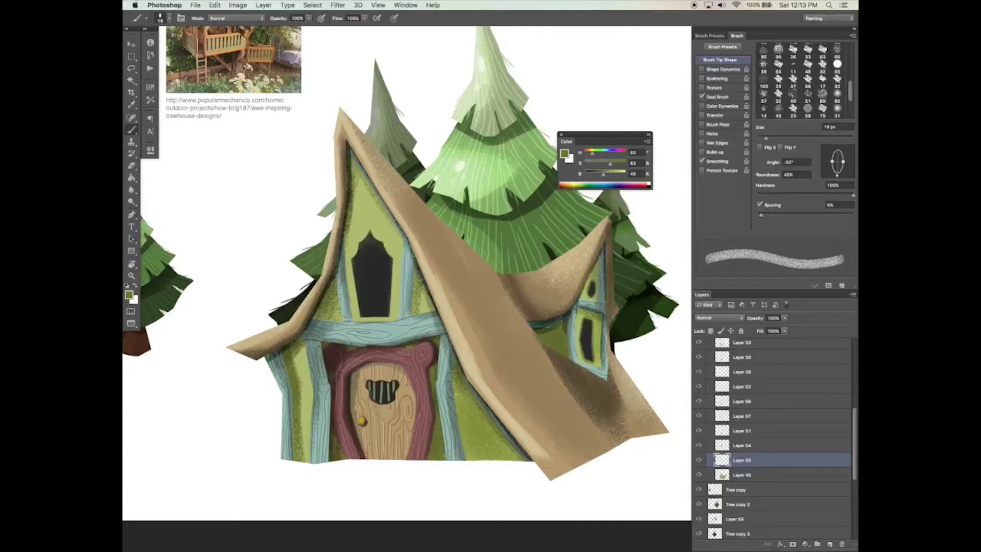
Paint olive green framing along the gable window's left edge and top.
mouse_move(351, 261)
mouse_down()
mouse_move(368, 219)
mouse_move(384, 244)
mouse_move(356, 240)
mouse_up()
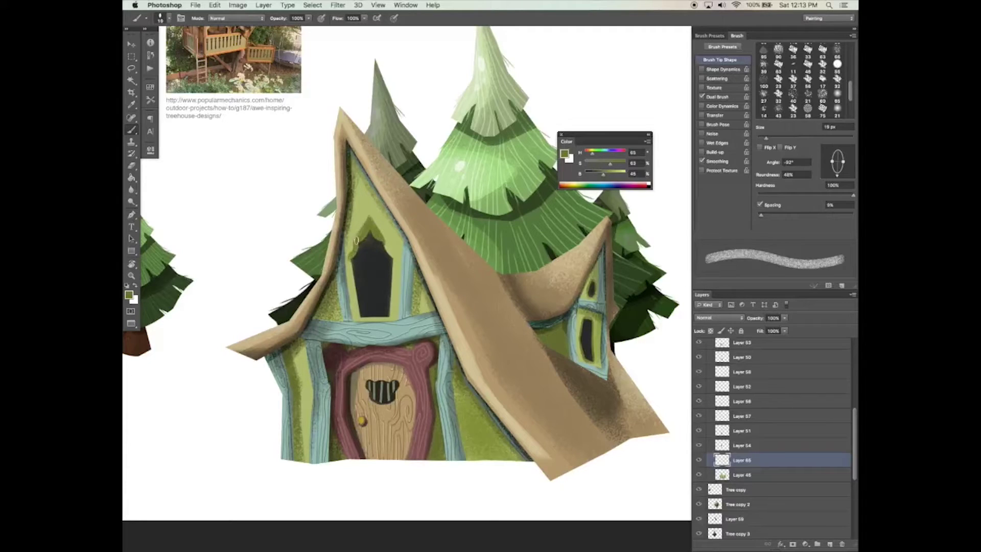
drag(379, 232, 389, 242)
mouse_move(354, 257)
mouse_down()
mouse_move(352, 230)
mouse_move(395, 254)
mouse_up()
key(b)
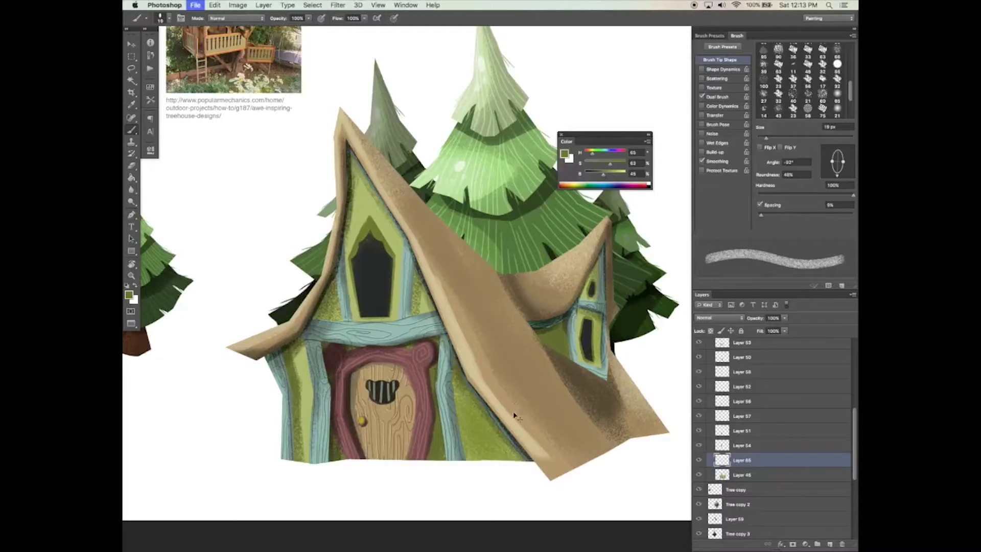
scroll(501, 423, down, 1)
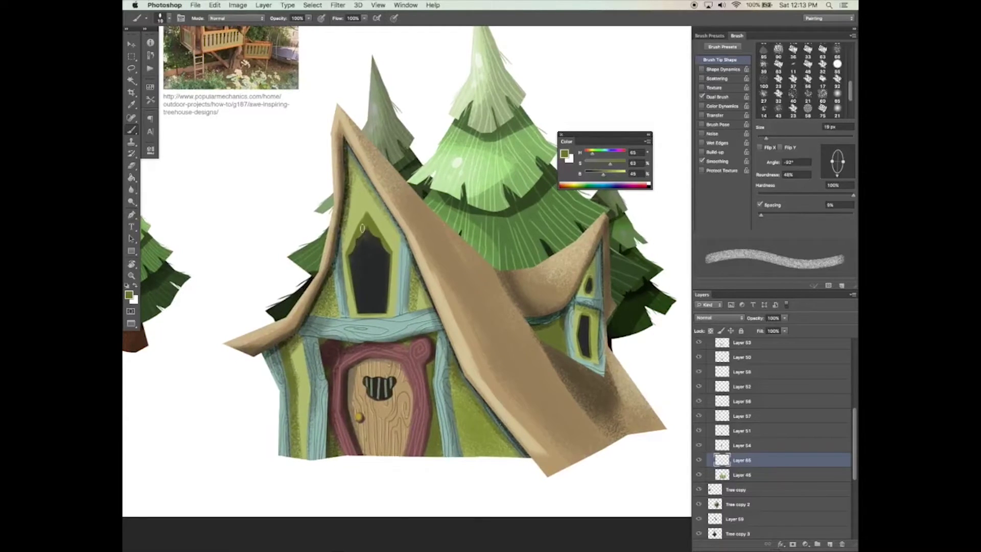
drag(366, 216, 364, 212)
On a new layer, paint curtains inside the gable and small right window selections.
key(v)
ctrl+click(731, 443)
key(ctrl+shift+alt+n)
key(b)
mouse_move(592, 151)
mouse_down()
mouse_move(616, 152)
mouse_move(596, 152)
mouse_up()
drag(610, 163, 612, 173)
mouse_move(358, 232)
mouse_down()
mouse_move(353, 312)
mouse_move(380, 281)
mouse_move(386, 312)
mouse_up()
drag(580, 322, 583, 357)
drag(352, 235, 350, 271)
drag(587, 274, 597, 320)
key(ctrl+d)
key(v)
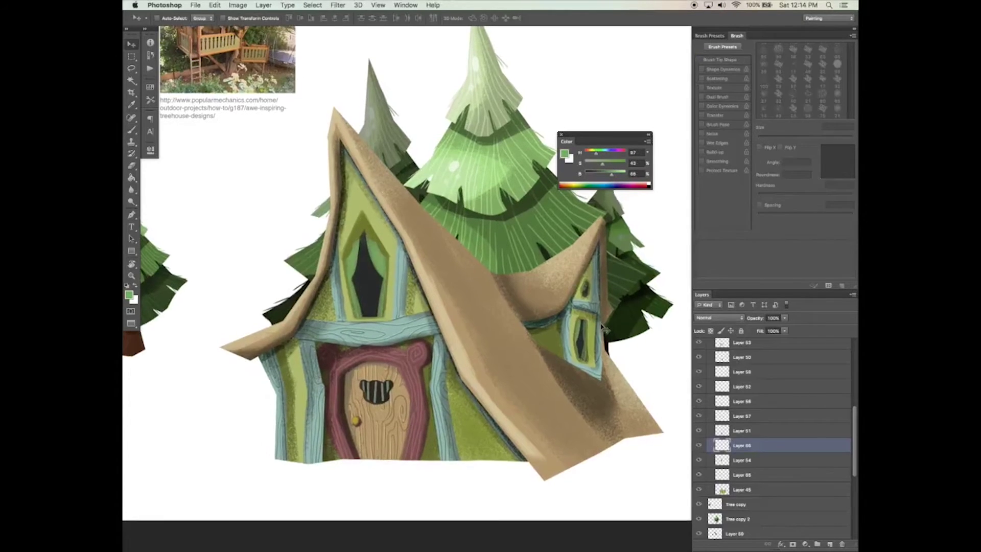
Shift the curtains to light blue with Hue/Saturation.
key(ctrl+u)
drag(656, 359, 682, 359)
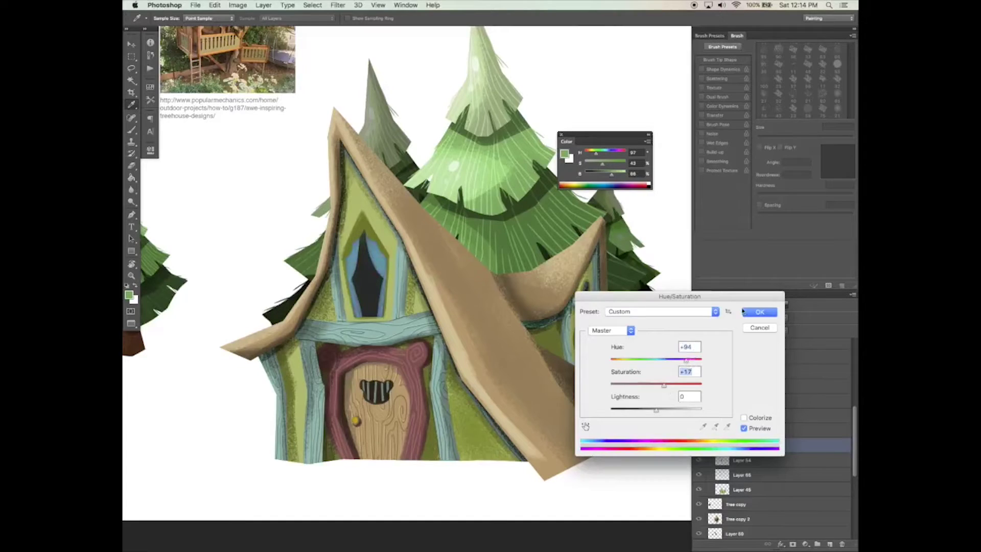
key(Return)
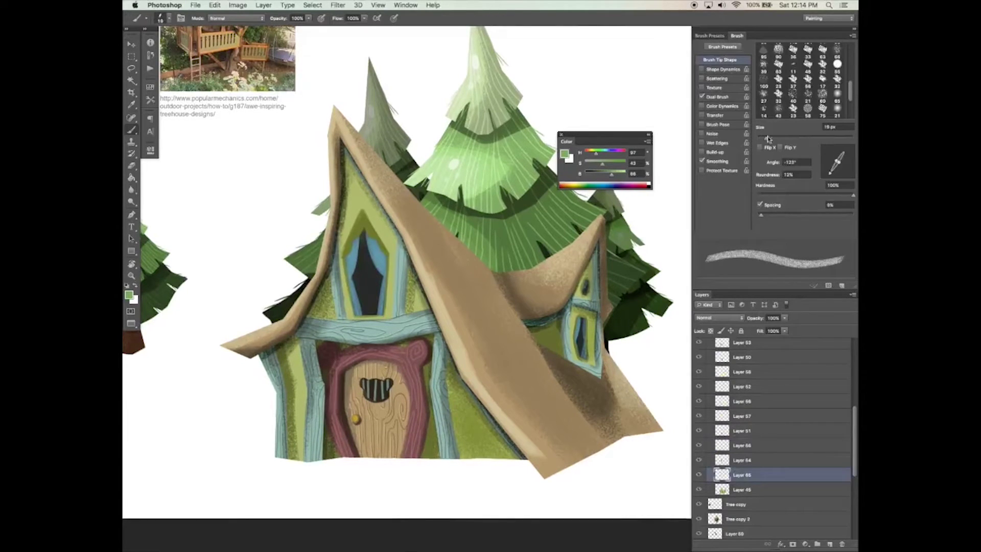
key(period)
key(period)
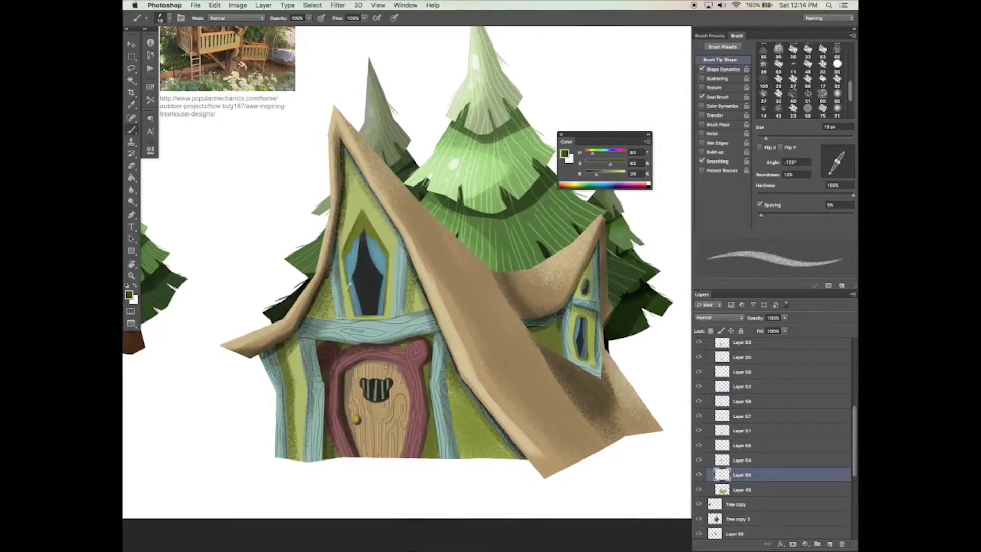
key(period)
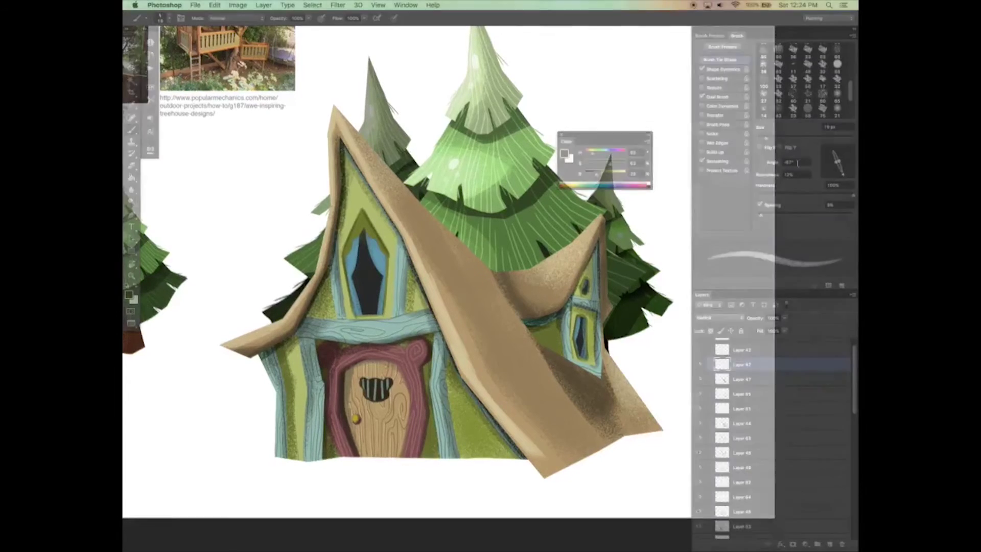
Turn off the grainy Dual Brush texture and set the paint colour to white.
click(730, 97)
click(801, 174)
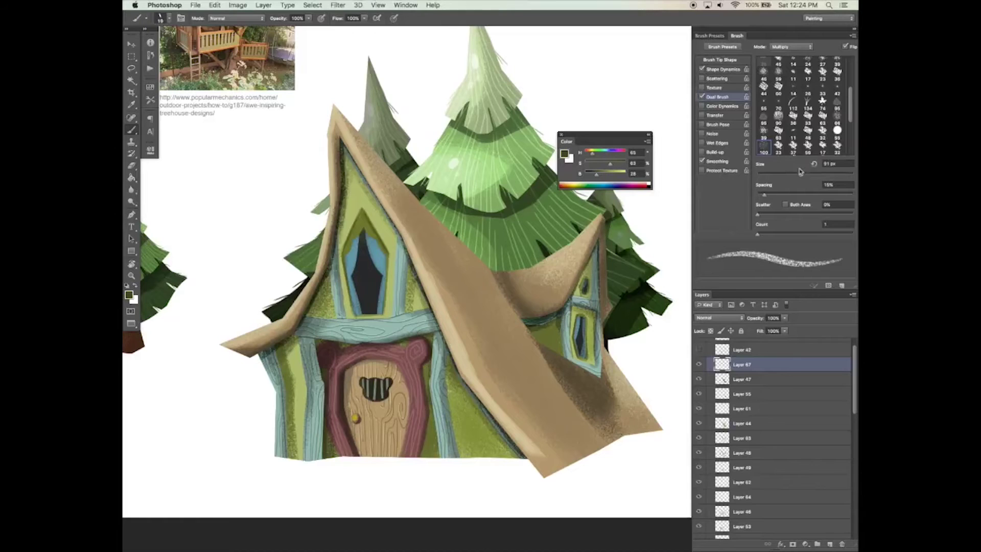
click(723, 61)
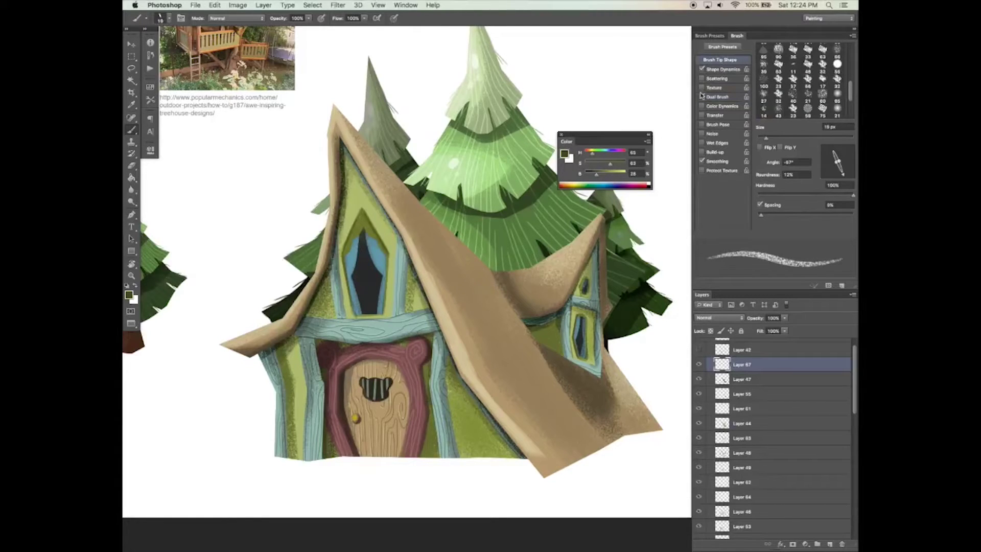
click(702, 96)
alt+click(436, 125)
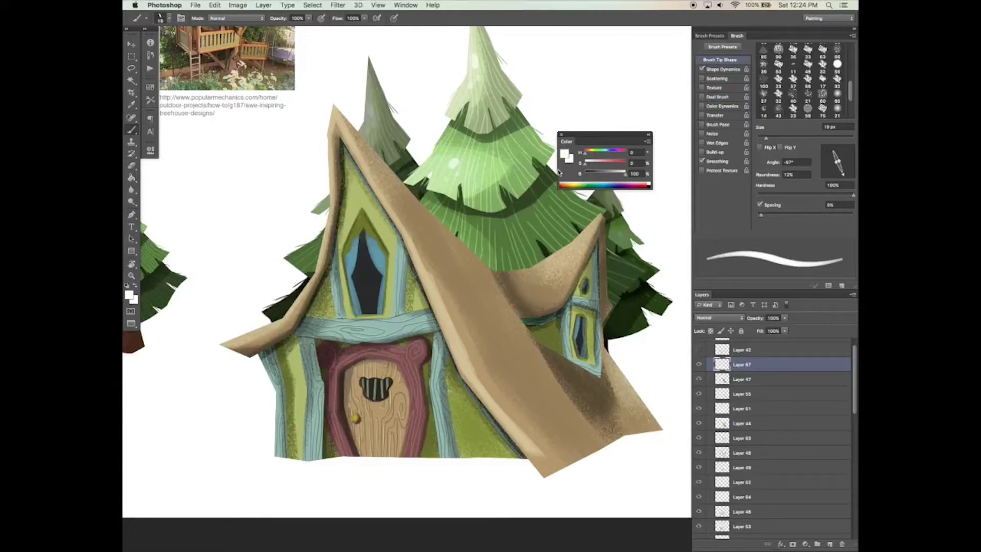
Set the roof texture layer to Overlay at 60% opacity with a 9 px brush.
click(726, 318)
click(710, 405)
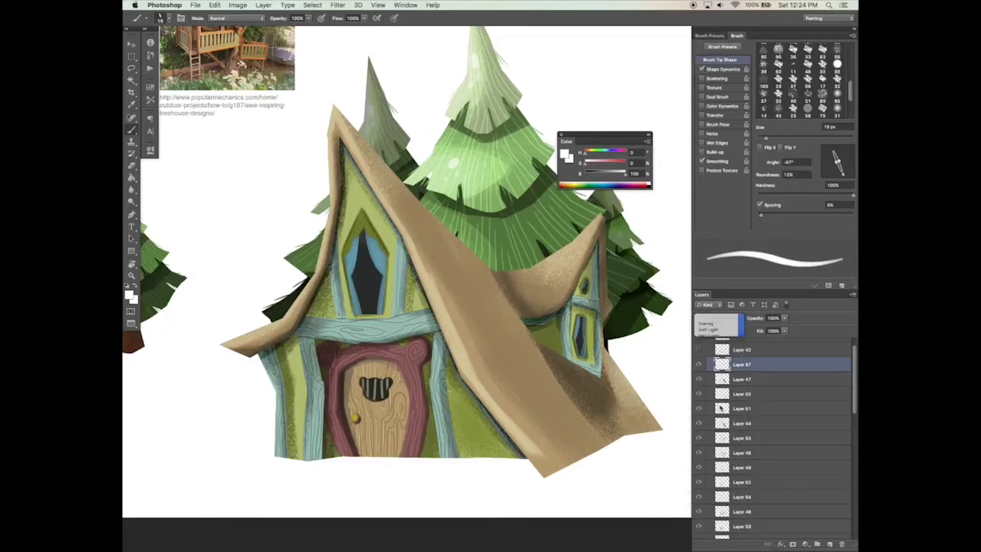
key(bracketleft)
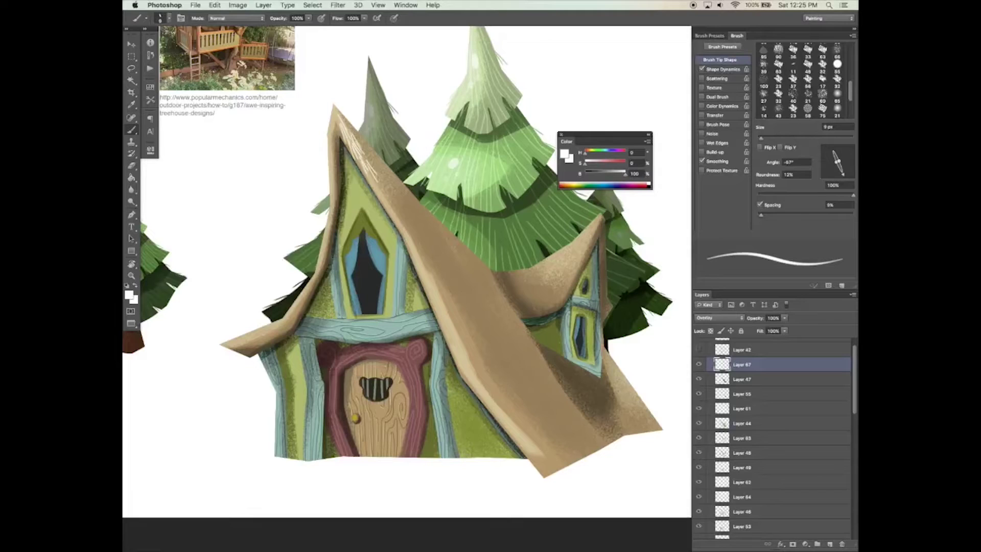
click(784, 318)
drag(786, 330, 768, 331)
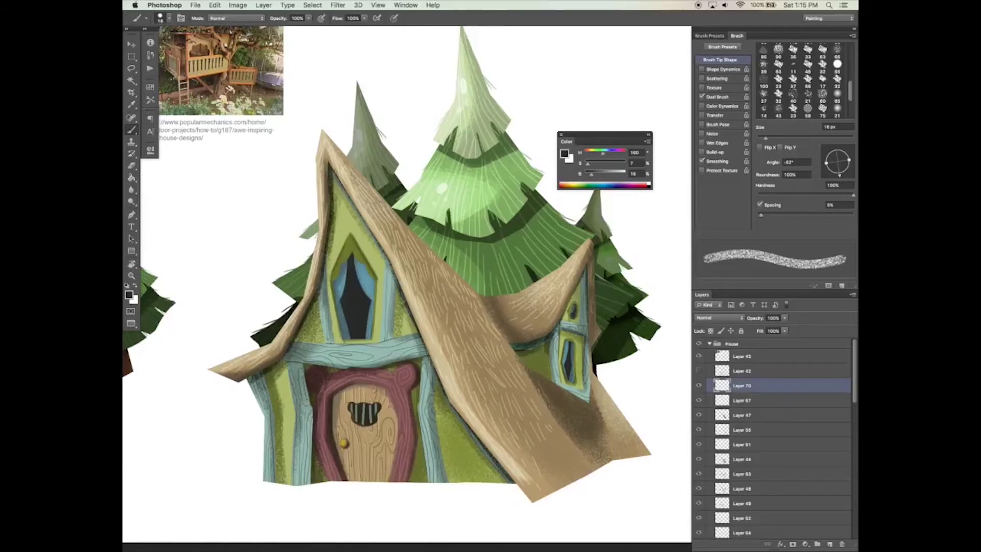
Sample a light green, darken it, and paint the chimney's left side above the roof.
alt+click(411, 379)
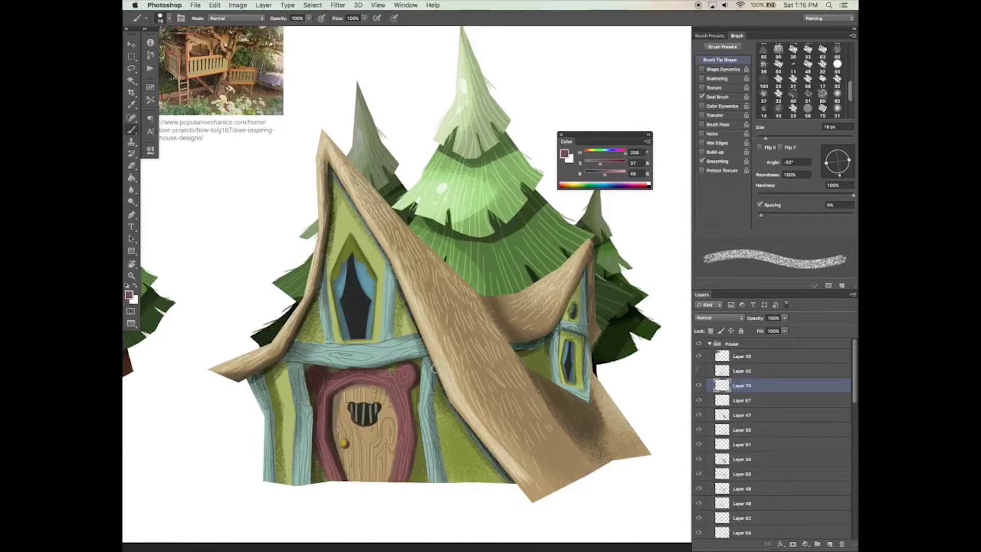
alt+click(542, 339)
alt+click(558, 345)
alt+click(465, 253)
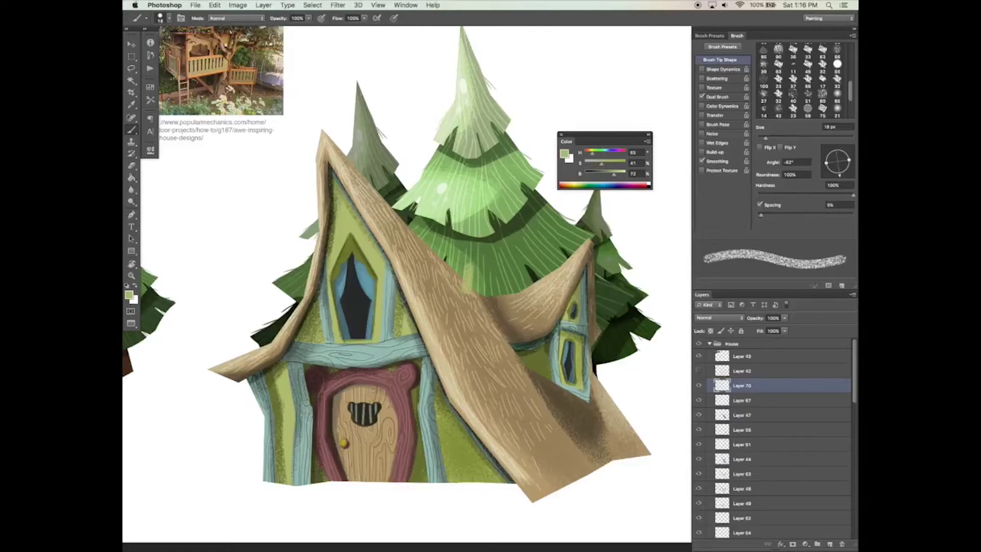
drag(613, 174, 600, 174)
mouse_move(465, 292)
mouse_down()
mouse_move(469, 220)
mouse_move(481, 217)
mouse_up()
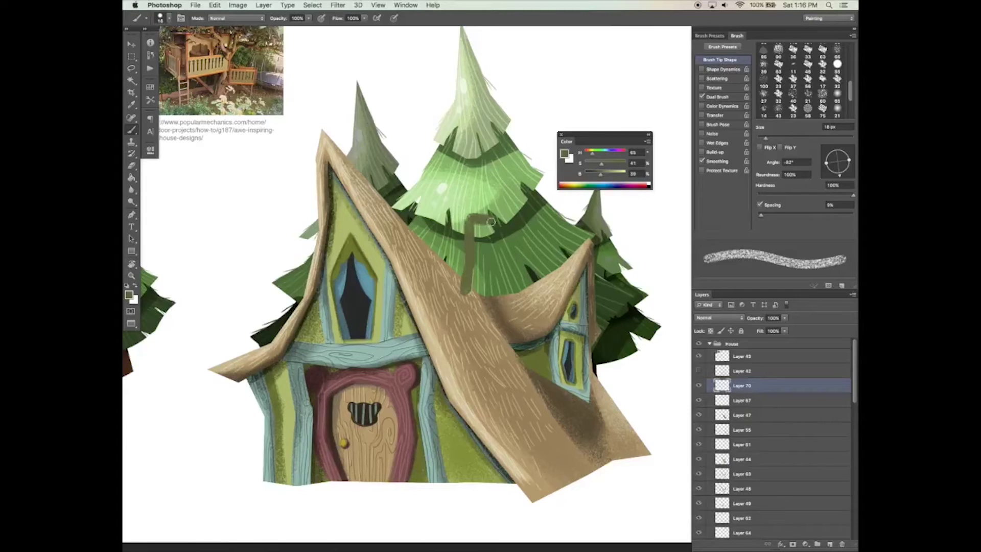
Outline and fill the chimney in solid brown-green, then erase with a textured brush tip.
drag(485, 217, 489, 290)
drag(488, 292, 477, 255)
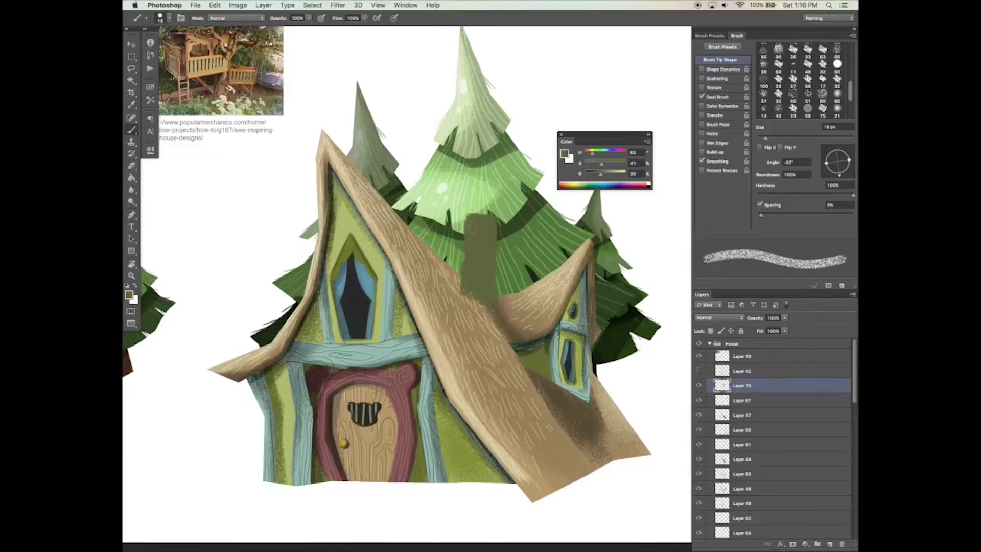
key(e)
drag(851, 90, 851, 66)
click(778, 81)
mouse_move(439, 240)
mouse_down()
mouse_move(462, 223)
mouse_move(479, 232)
mouse_move(457, 240)
mouse_move(455, 315)
mouse_up()
Shade the chimney with a 30 px brush in dark grey on a Multiply layer.
key(bracketleft)
key(bracketleft)
key(bracketleft)
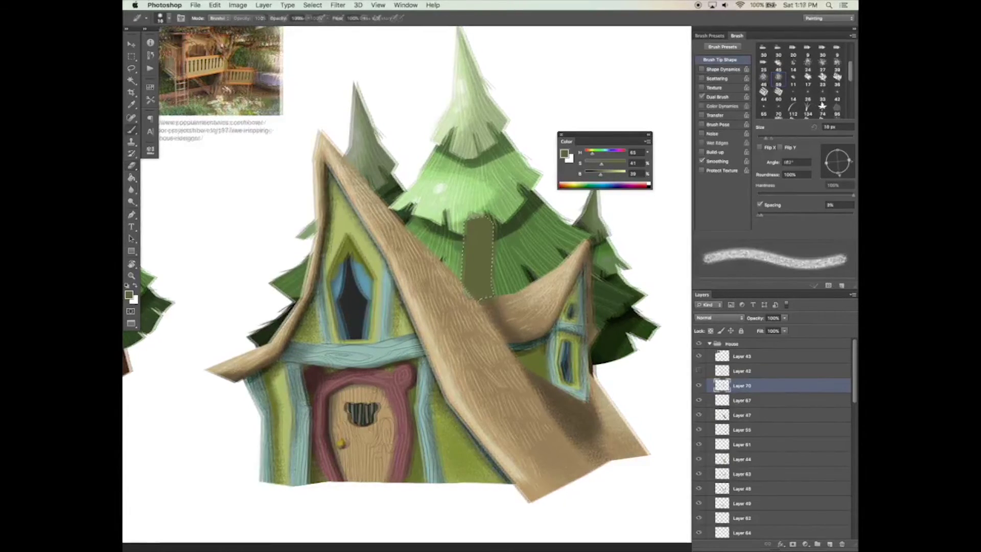
drag(487, 217, 492, 305)
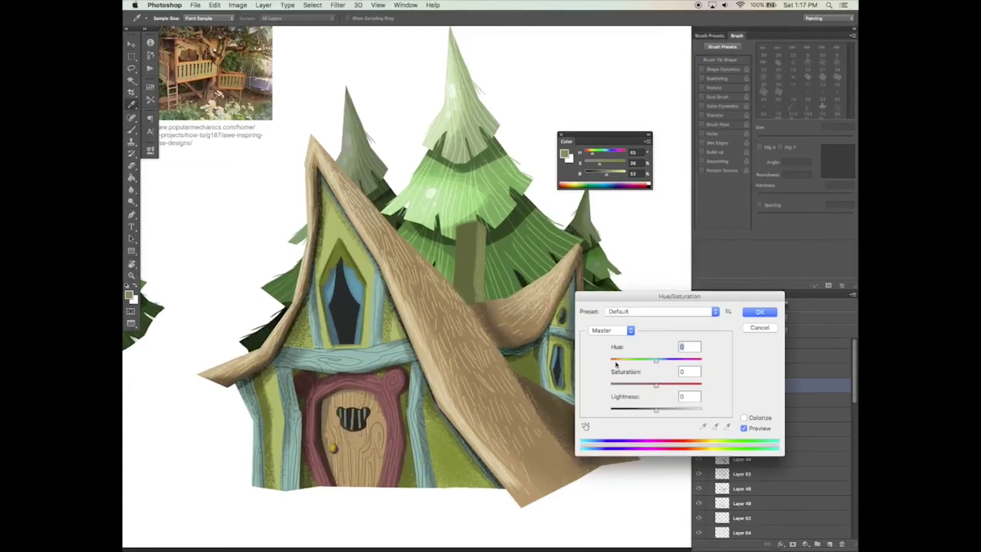
drag(648, 411, 644, 414)
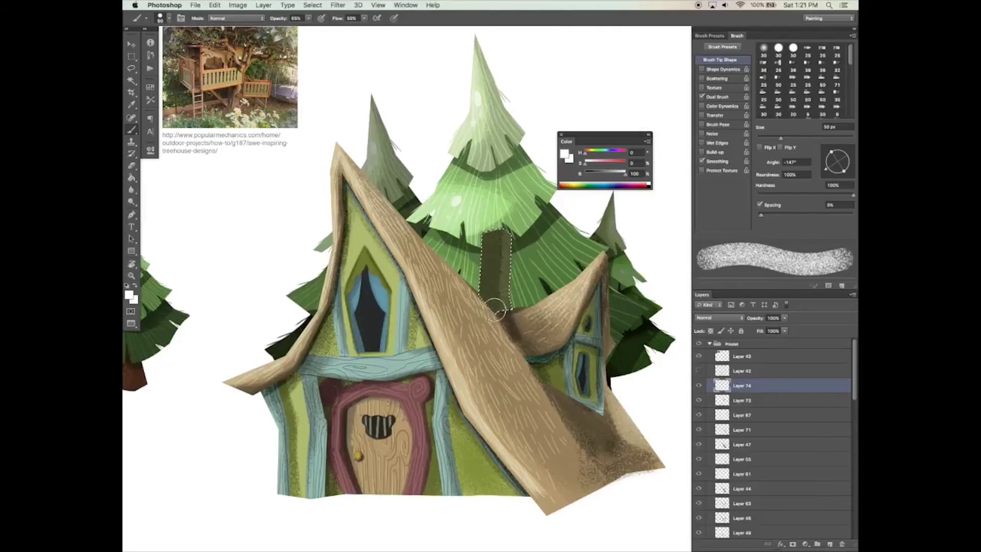
drag(626, 173, 596, 173)
click(719, 318)
click(719, 341)
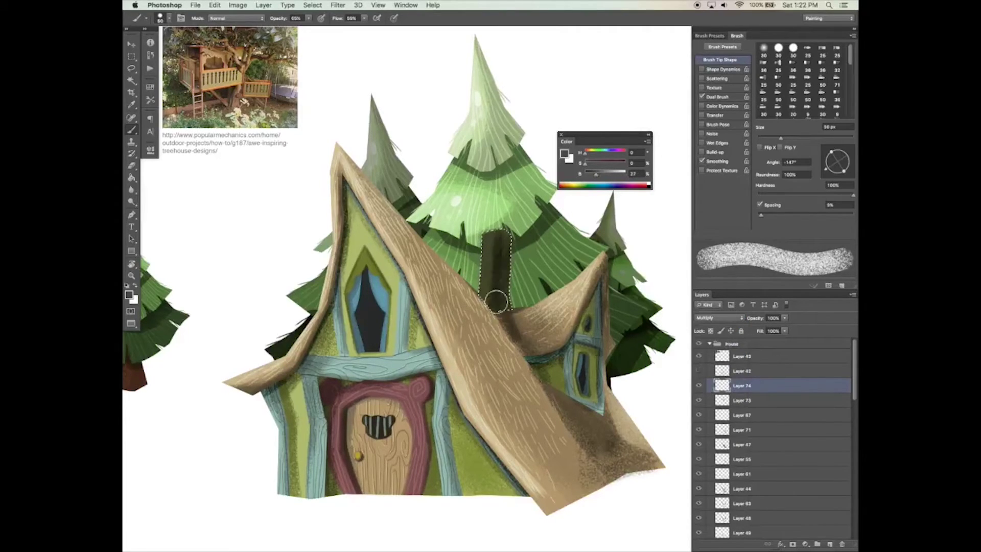
Paint a white highlight down the chimney's left side on an Overlay layer.
key(e)
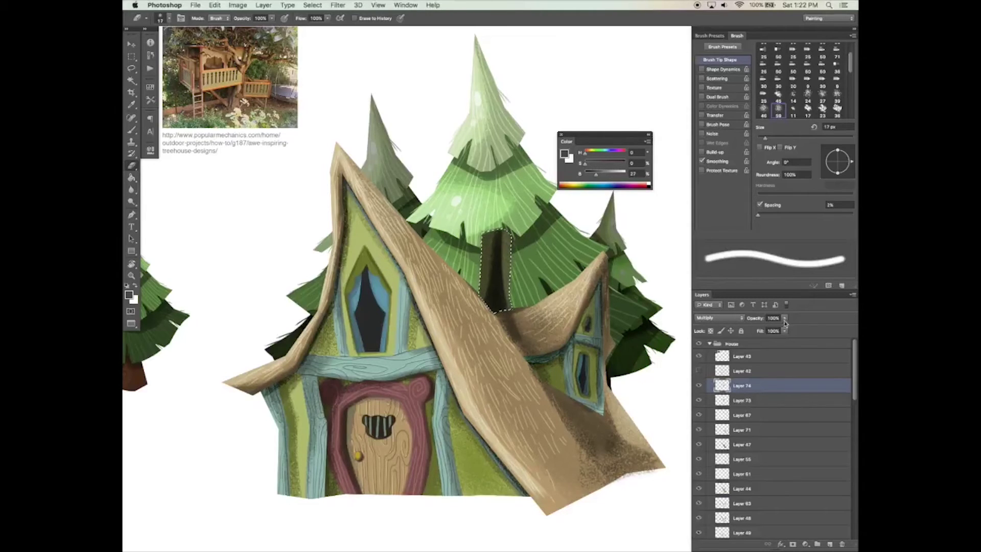
key(b)
click(718, 317)
click(712, 403)
key(x)
drag(488, 248, 485, 270)
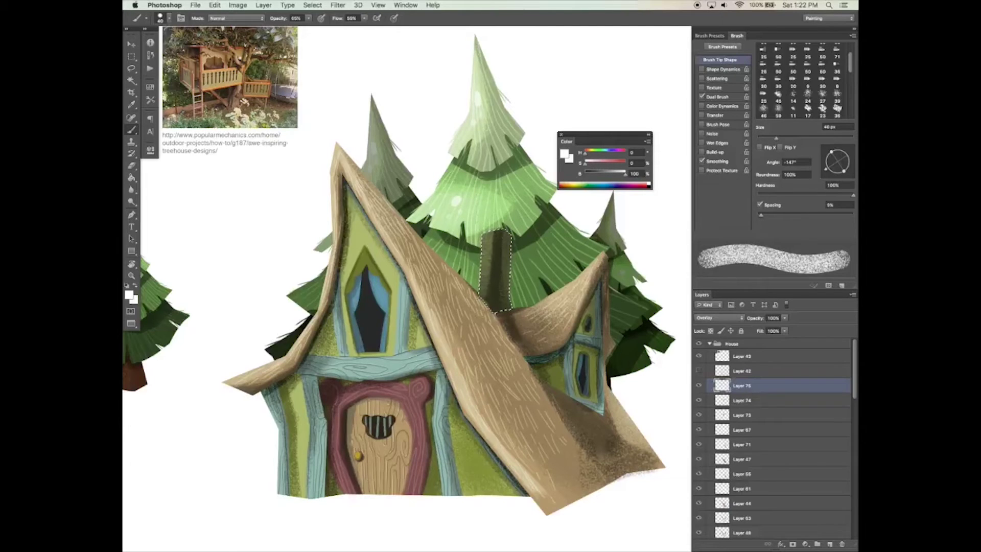
Clear the chimney selection and merge the highlight, then undo the merge.
scroll(493, 219, down, 1)
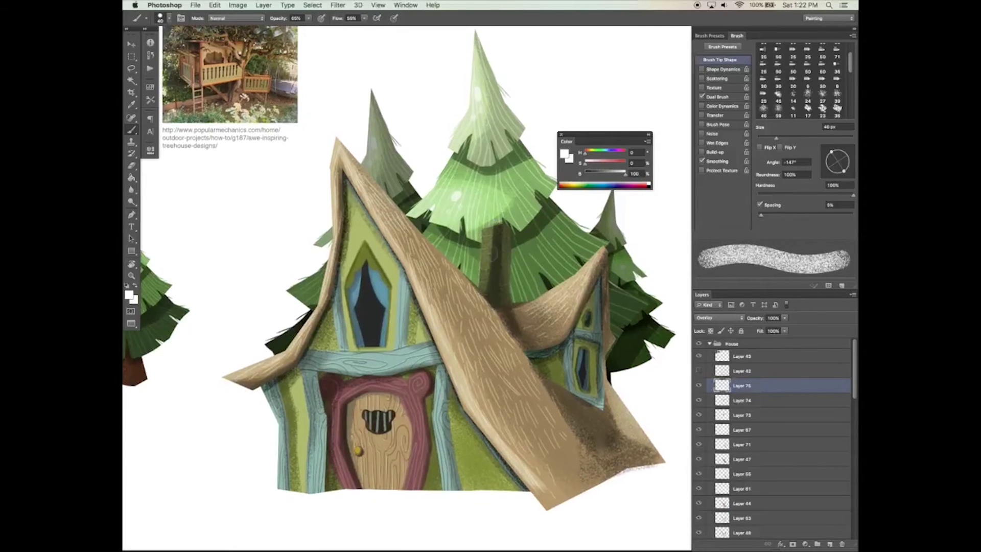
key(e)
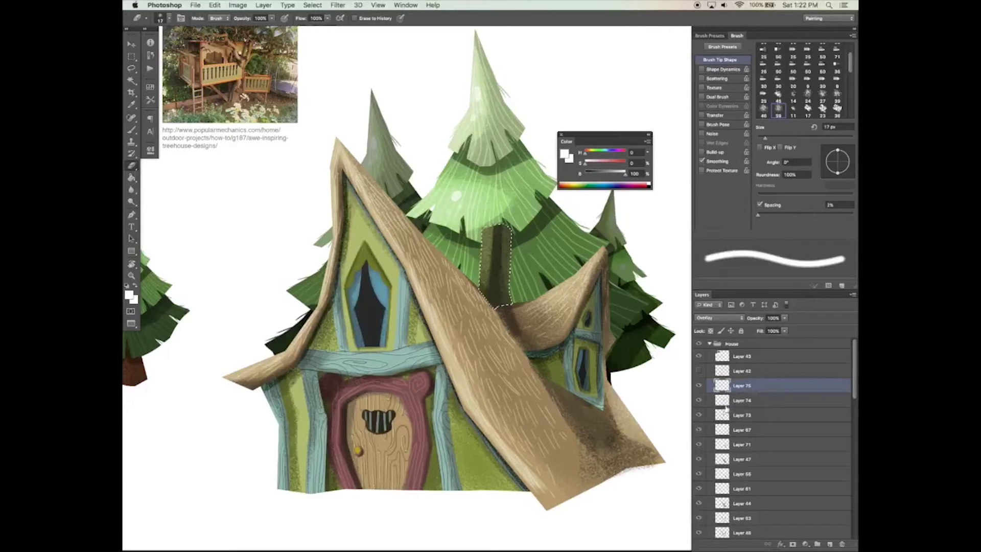
key(b)
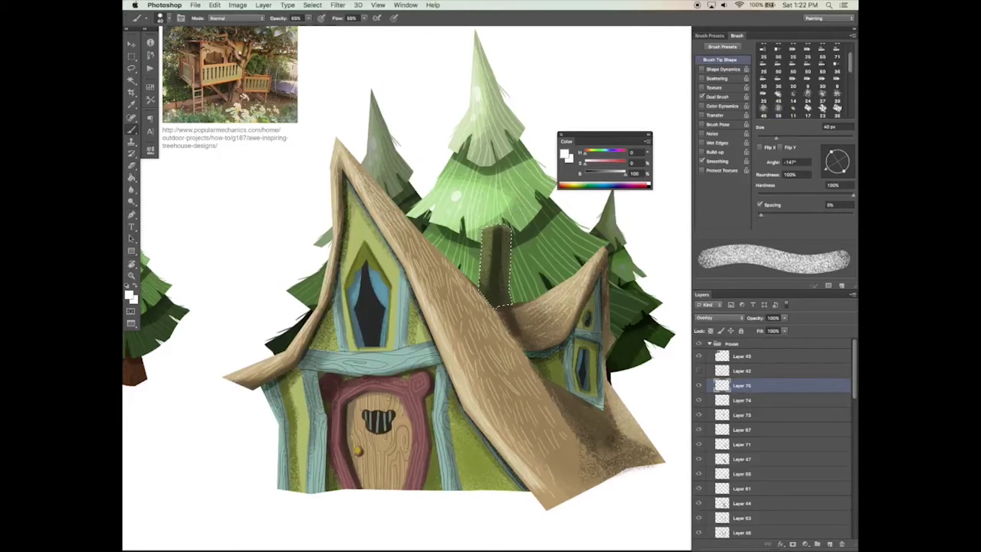
key(ctrl+d)
key(ctrl+e)
key(v)
key(ctrl+z)
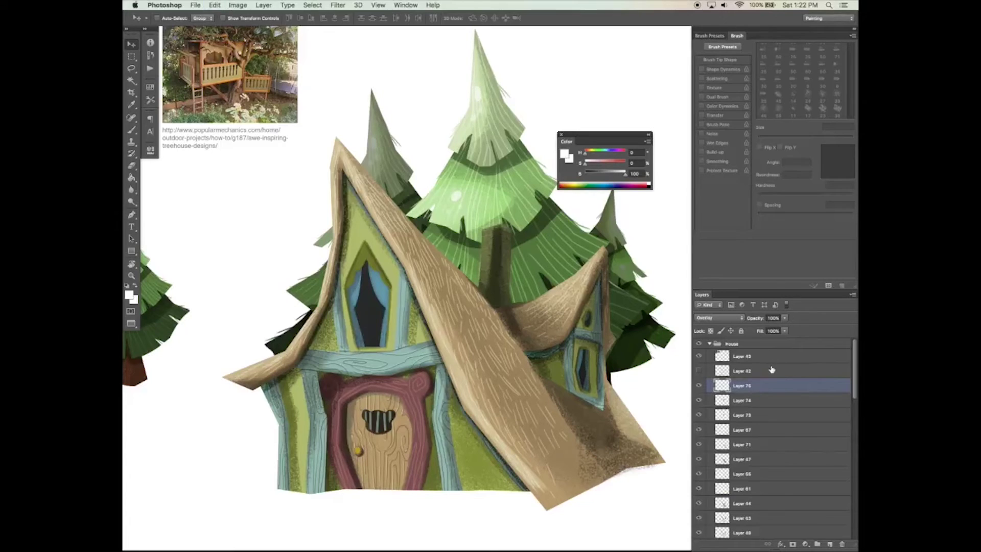
Add a new paint layer below the highlight and shape the brush into a thin angled blade.
key(b)
ctrl+click(722, 400)
key(ctrl+d)
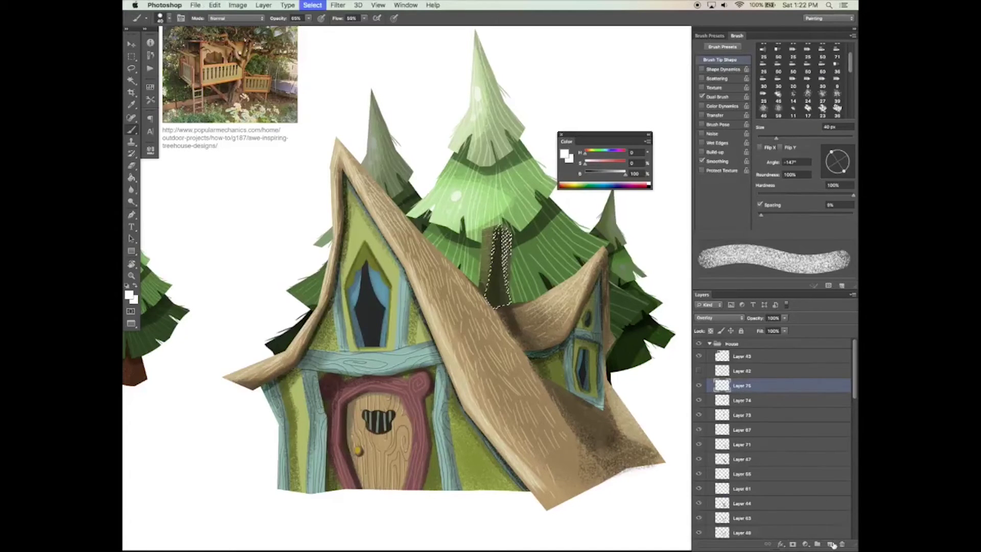
ctrl+click(829, 543)
drag(835, 153, 840, 176)
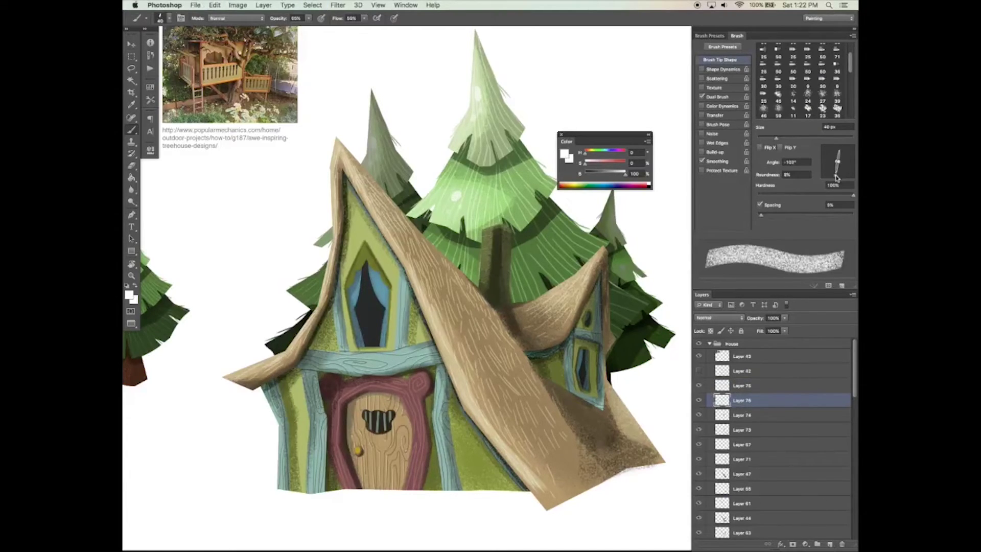
drag(776, 138, 767, 138)
Enable pressure-varied stroke shaping, set the colour to pure black, and resize the brush.
click(725, 70)
click(593, 174)
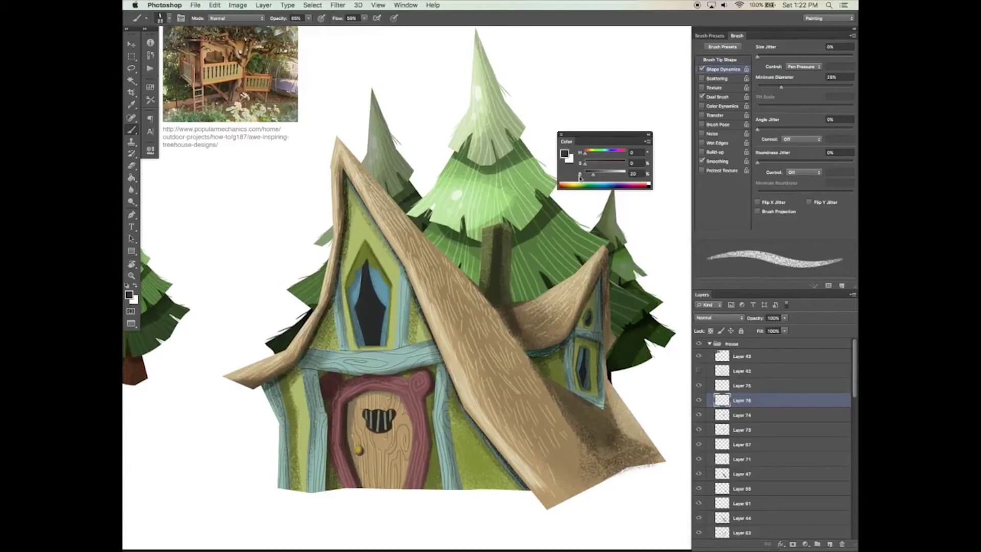
drag(592, 174, 583, 174)
click(364, 21)
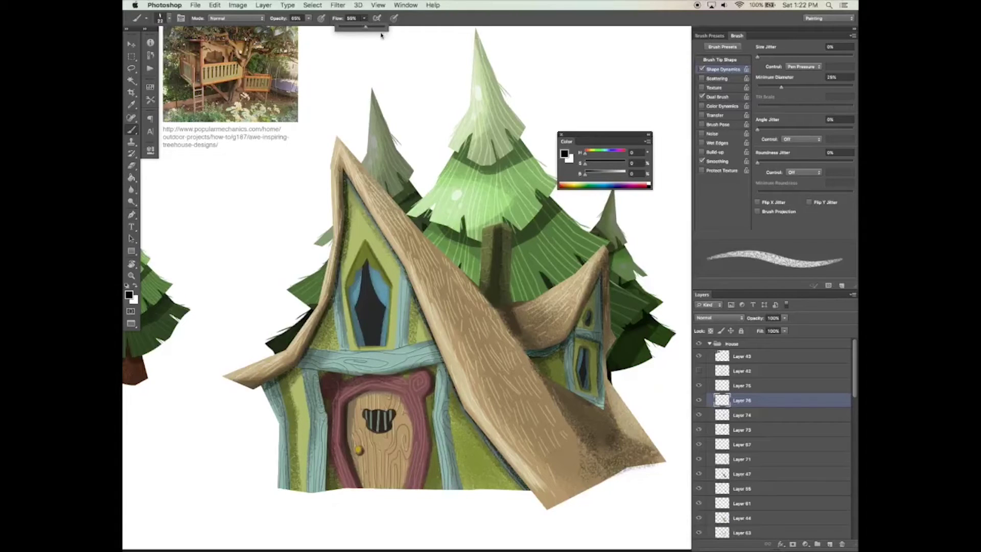
key(bracketright)
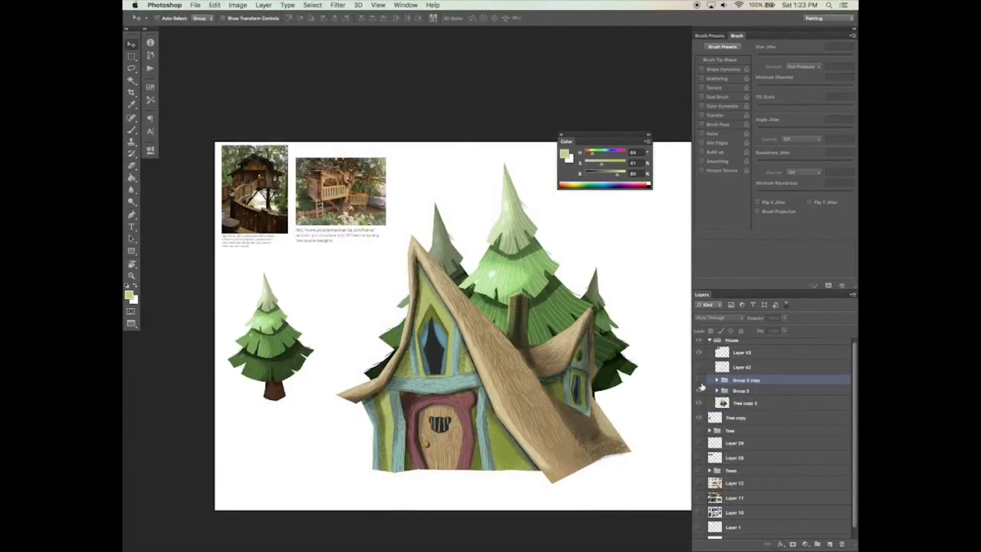
Merge Group 3 copy and add a Brightness/Contrast layer with contrast 37 to the house.
click(698, 382)
key(ctrl+e)
click(699, 382)
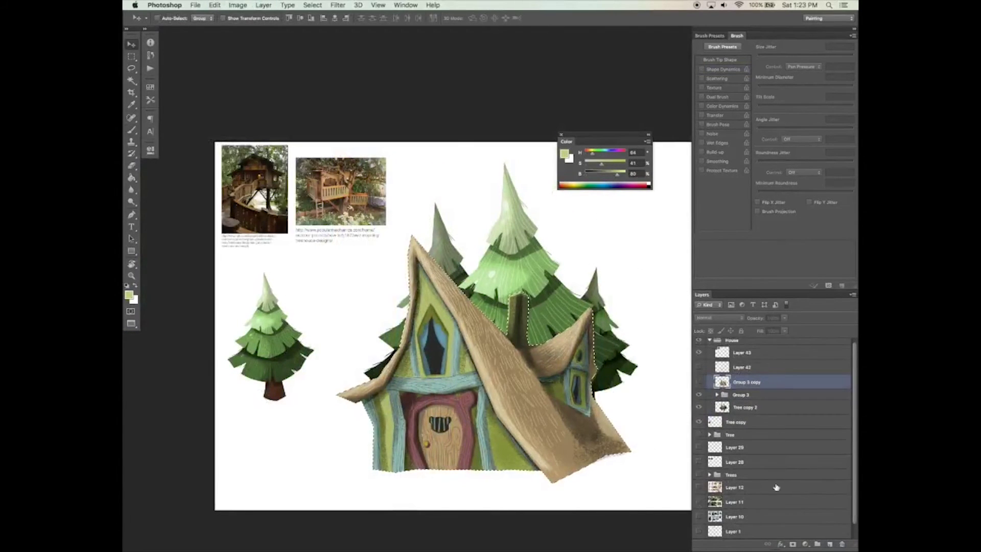
click(807, 545)
click(814, 428)
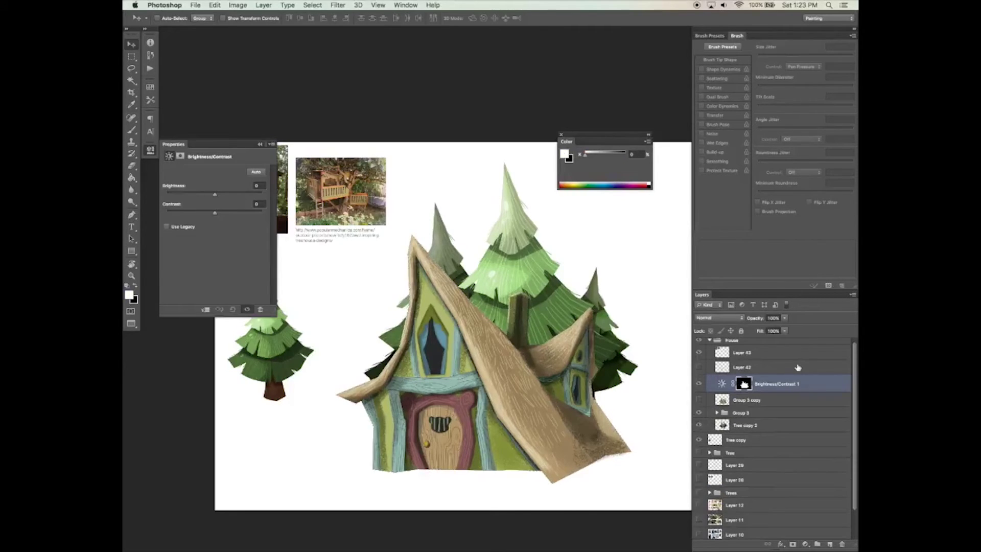
drag(180, 145, 608, 223)
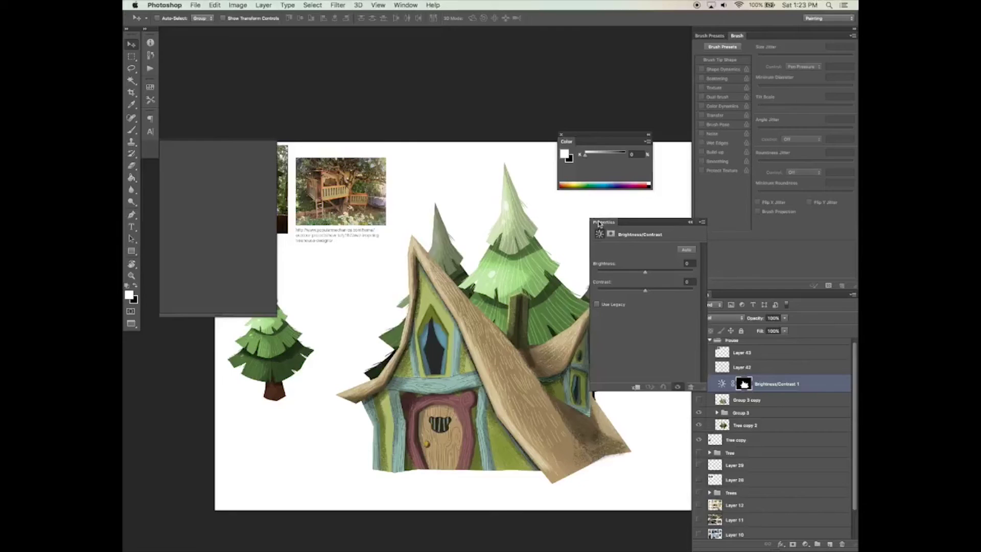
mouse_move(657, 275)
mouse_down()
mouse_move(643, 274)
mouse_move(660, 291)
mouse_up()
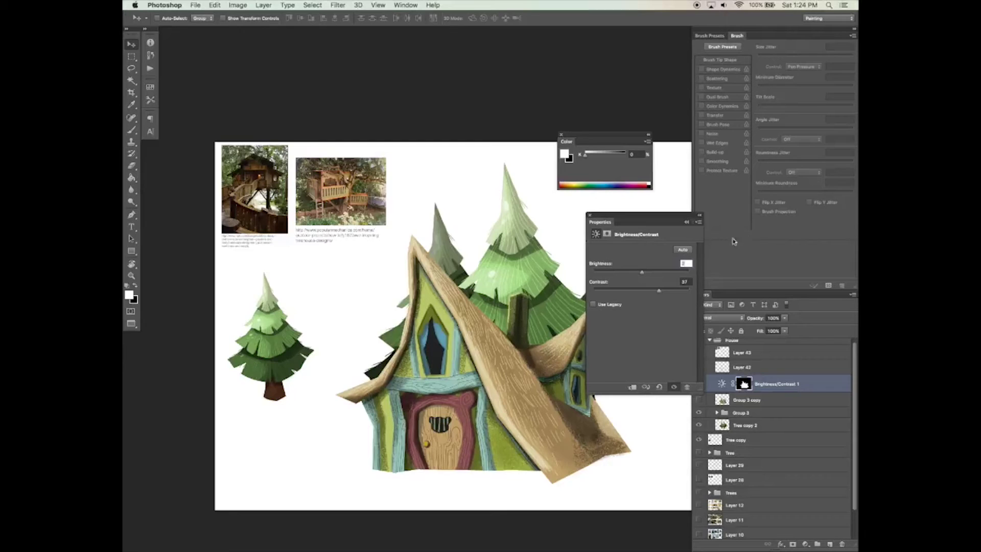
drag(639, 222, 679, 69)
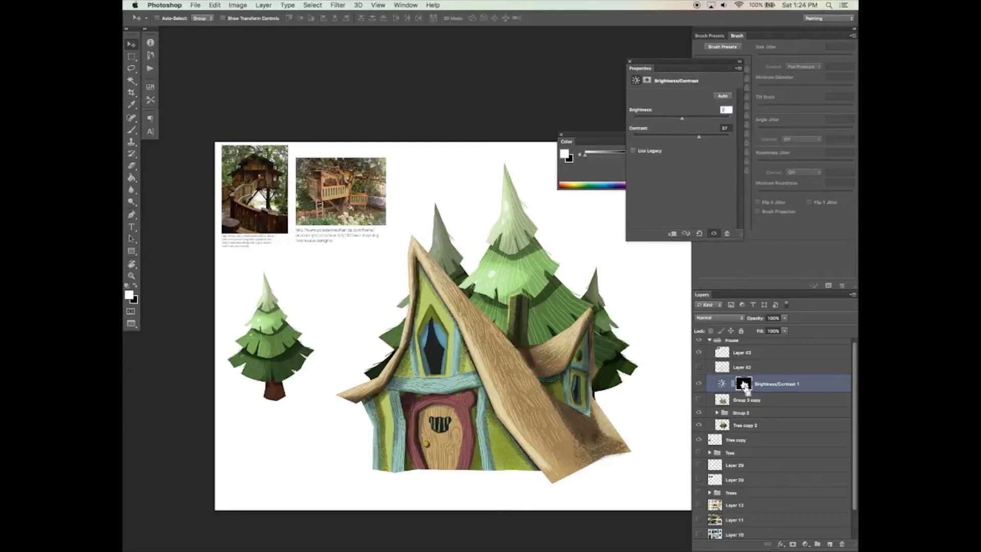
Add a Color Balance layer to the house with midtones Red +25 and Blue -11.
ctrl+click(744, 384)
click(806, 544)
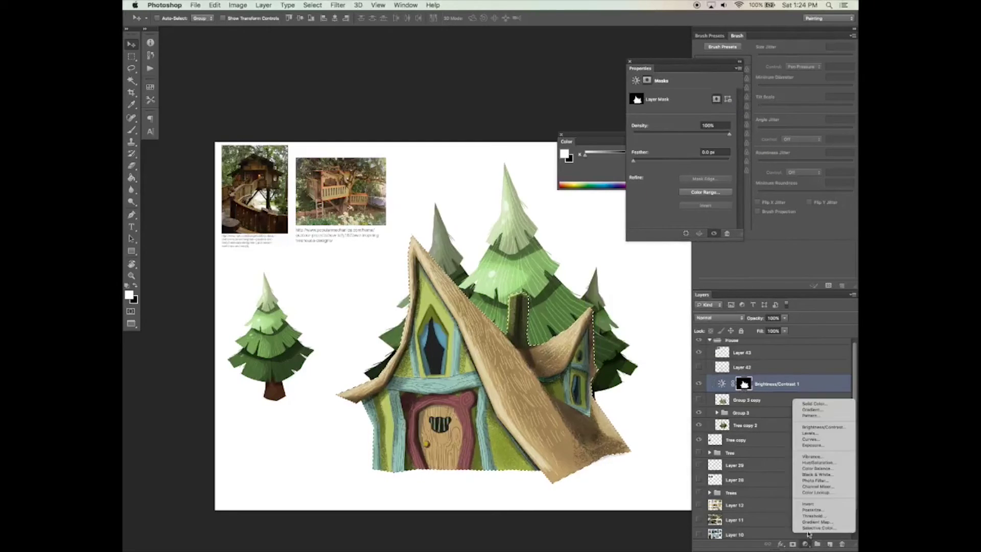
click(822, 468)
click(678, 119)
drag(669, 146, 666, 147)
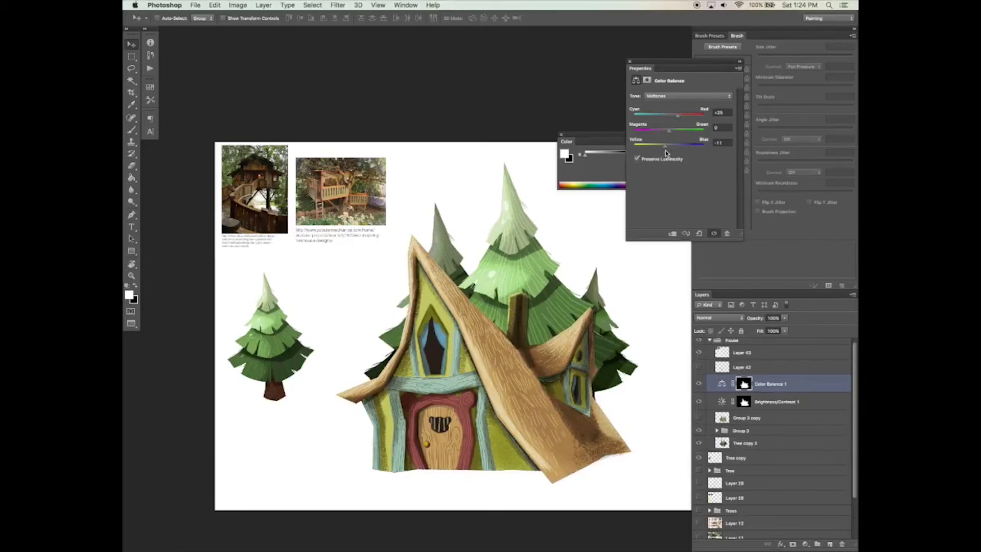
scroll(622, 274, up, 3)
key(Tab)
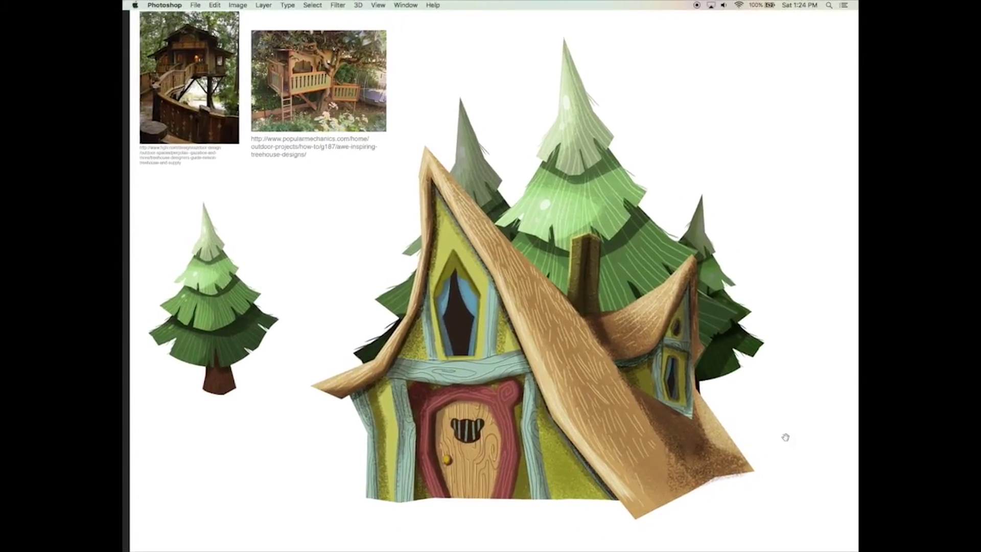
key(Tab)
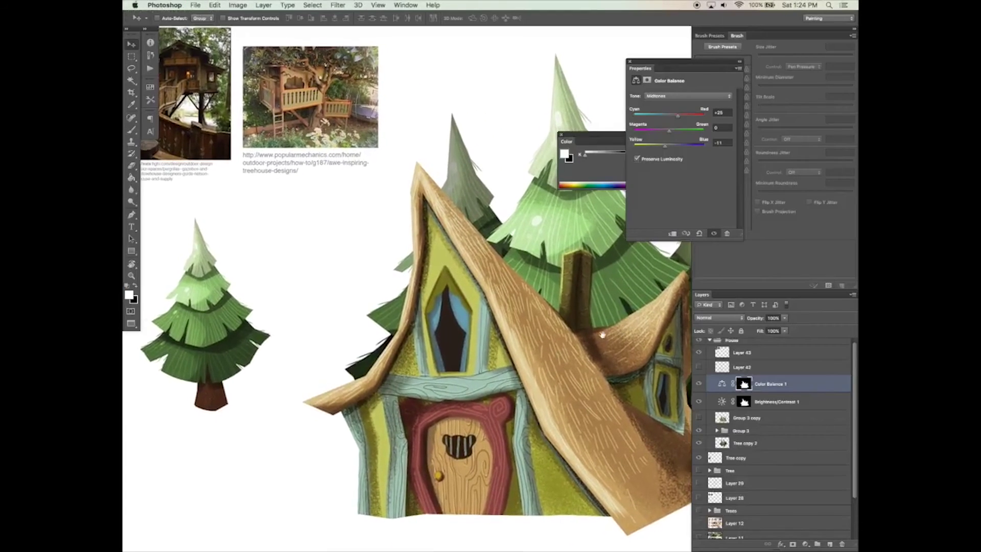
scroll(577, 335, up, 2)
key(b)
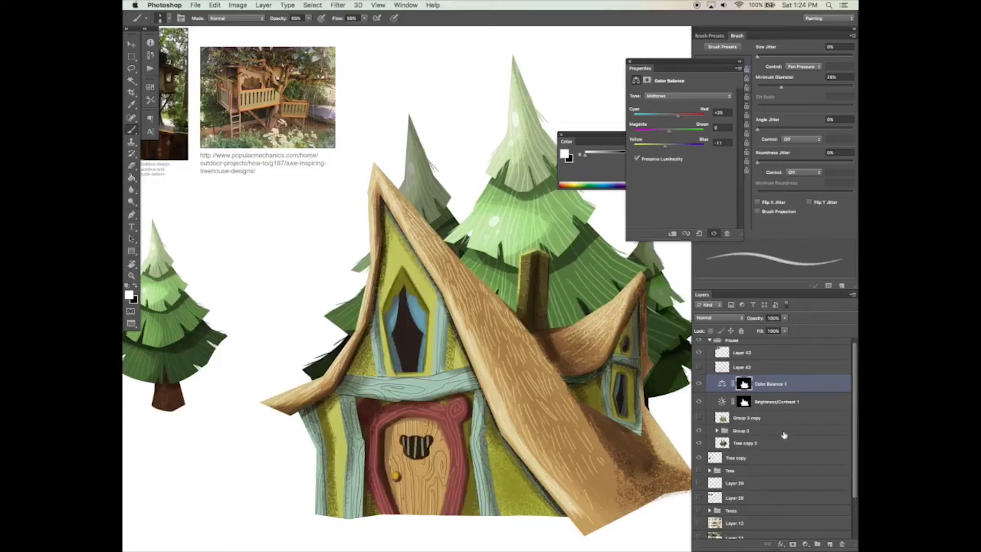
Create a new smoke layer and set a larger round brush tip with Dual Brush.
drag(855, 413, 856, 453)
click(750, 435)
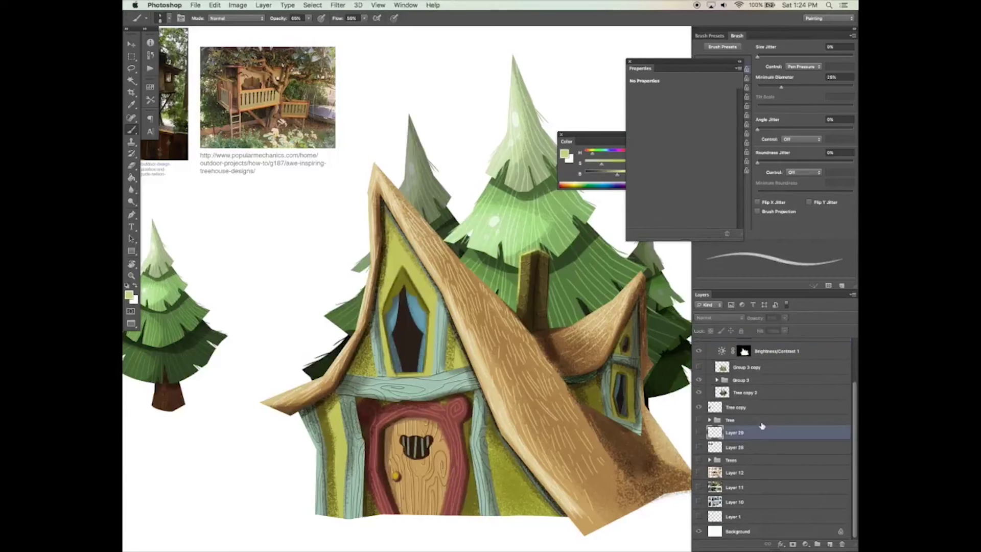
click(828, 545)
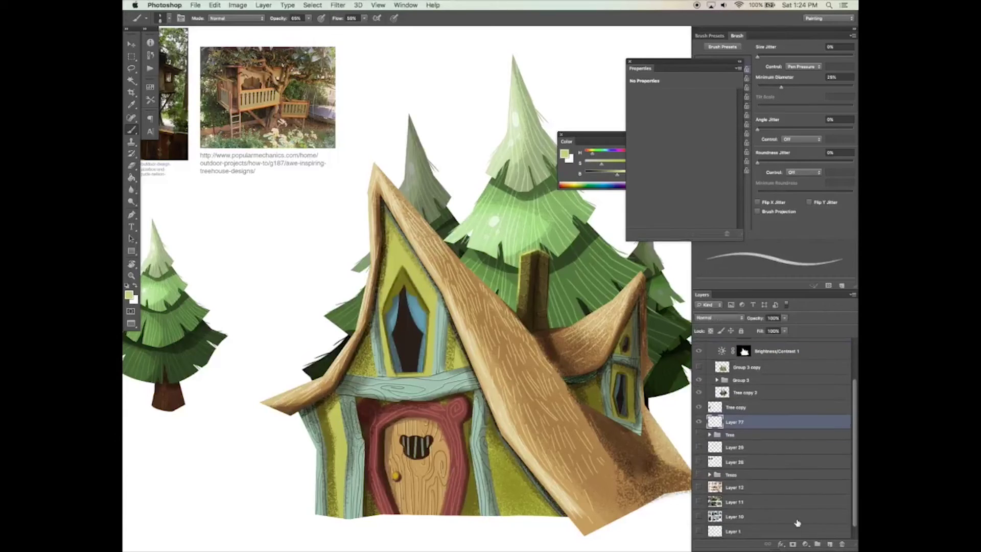
scroll(573, 415, right, 2)
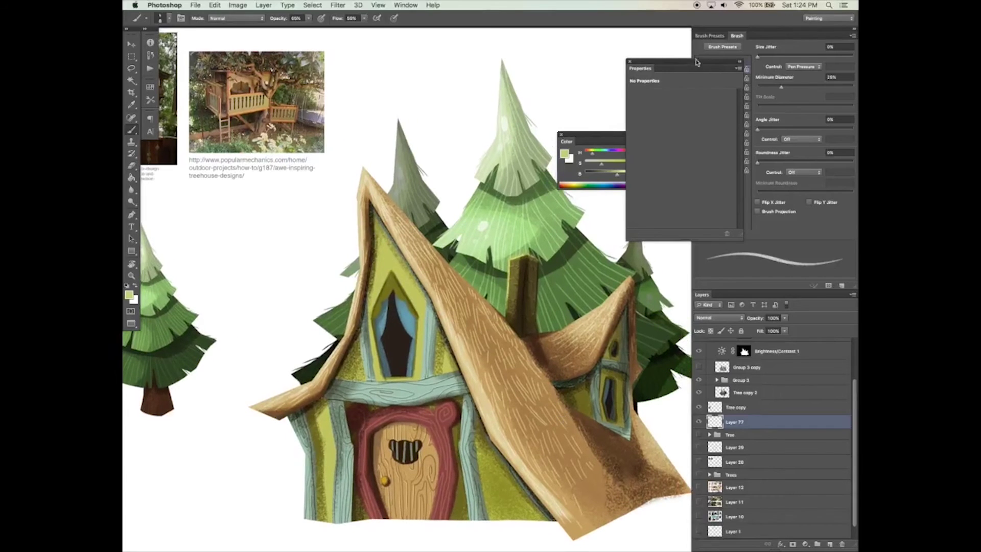
click(630, 61)
click(719, 59)
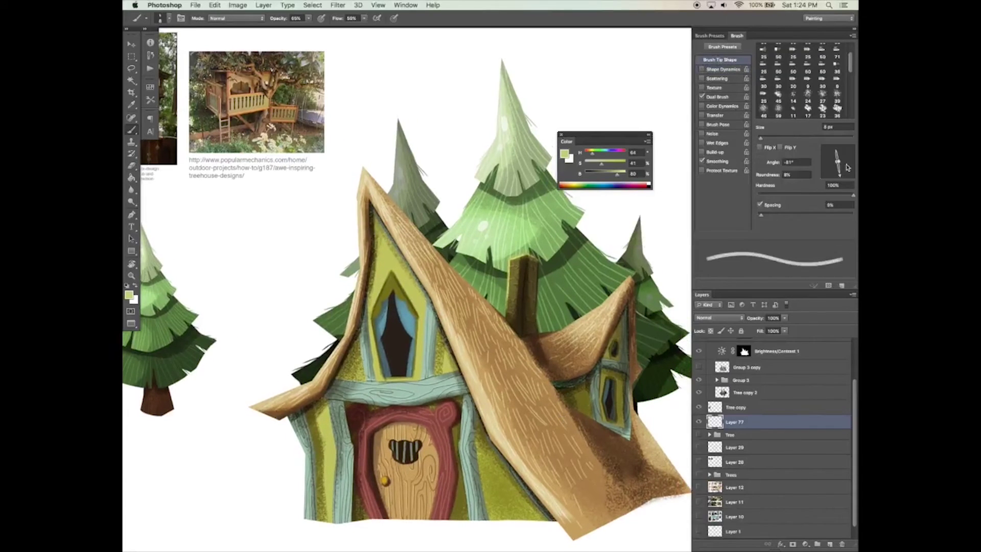
drag(841, 165, 838, 179)
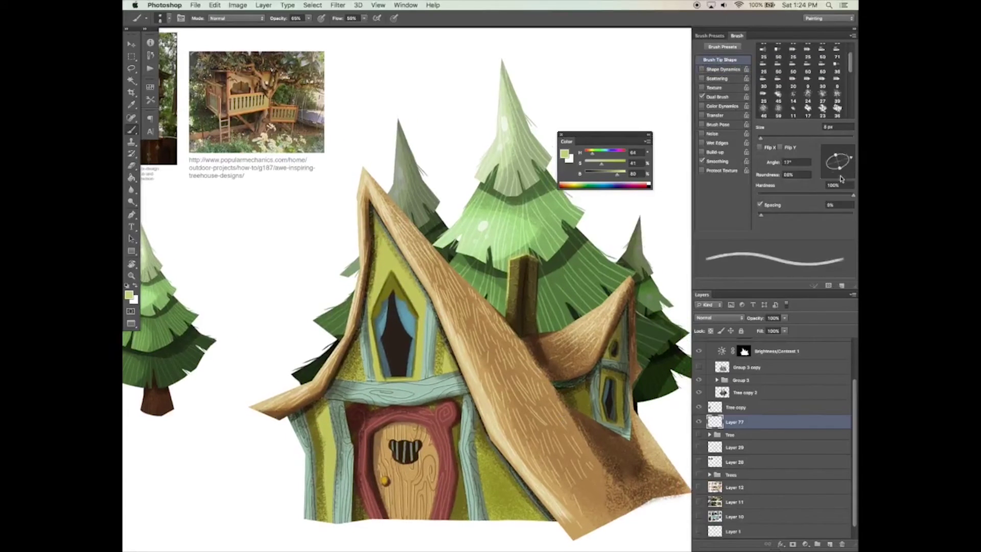
click(717, 97)
click(728, 60)
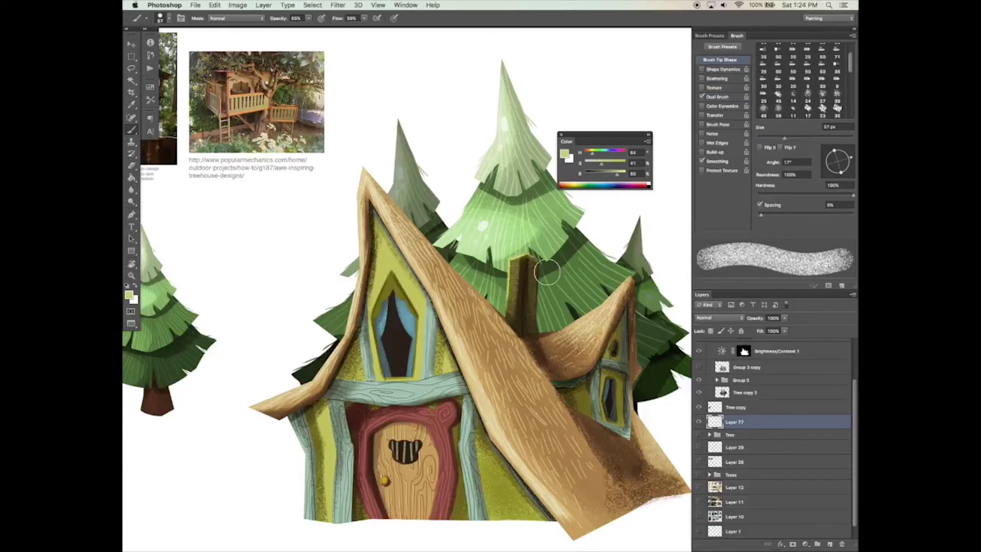
Paint pale mint smoke puffs rising from the chimney up the tree, above Group 3.
drag(613, 152, 596, 163)
key(v)
drag(736, 422, 736, 376)
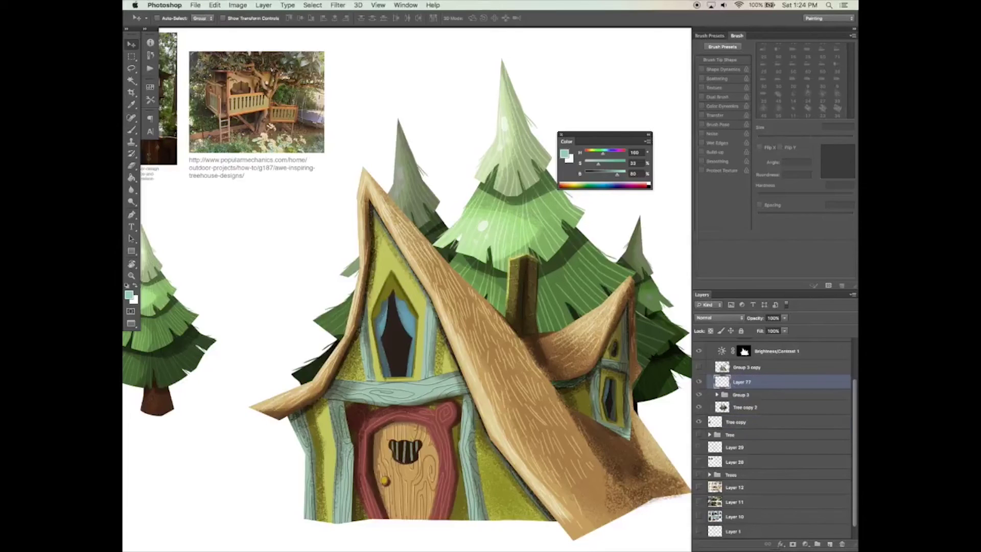
key(b)
mouse_move(514, 240)
mouse_down()
mouse_move(536, 265)
mouse_move(518, 179)
mouse_move(506, 200)
mouse_move(526, 263)
mouse_up()
mouse_move(498, 196)
mouse_down()
mouse_move(521, 222)
mouse_move(541, 163)
mouse_up()
drag(531, 197, 554, 162)
drag(490, 194, 493, 166)
drag(513, 278, 523, 258)
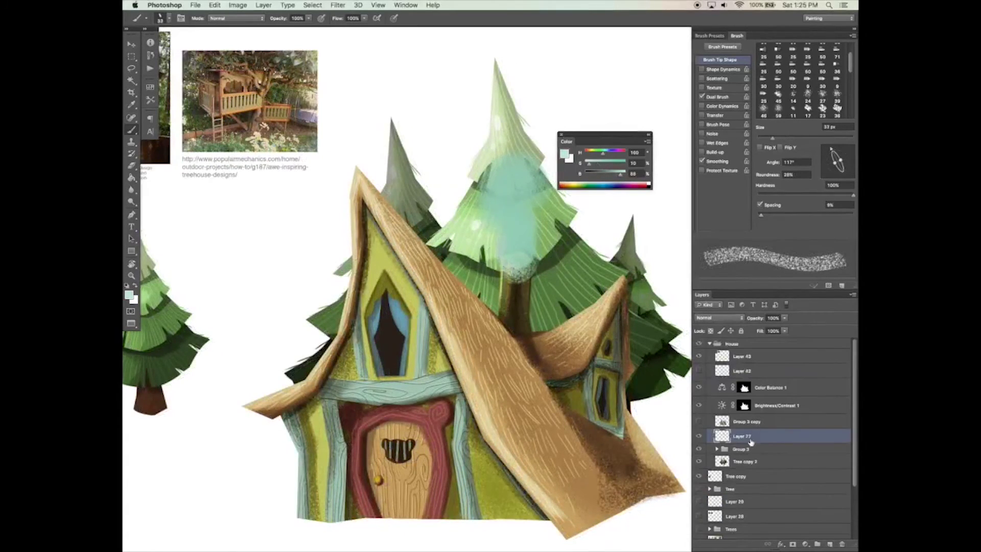
Move the smoke layer above the colour adjustments, add lighter highlights, and undo excess strokes.
drag(750, 443, 750, 379)
drag(512, 272, 501, 231)
drag(511, 162, 519, 245)
key(e)
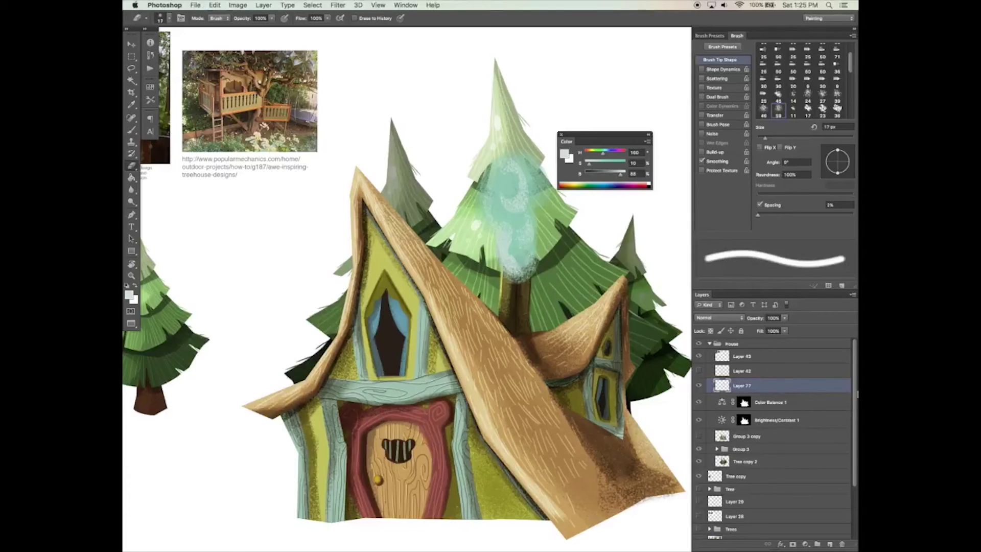
scroll(843, 384, down, 1)
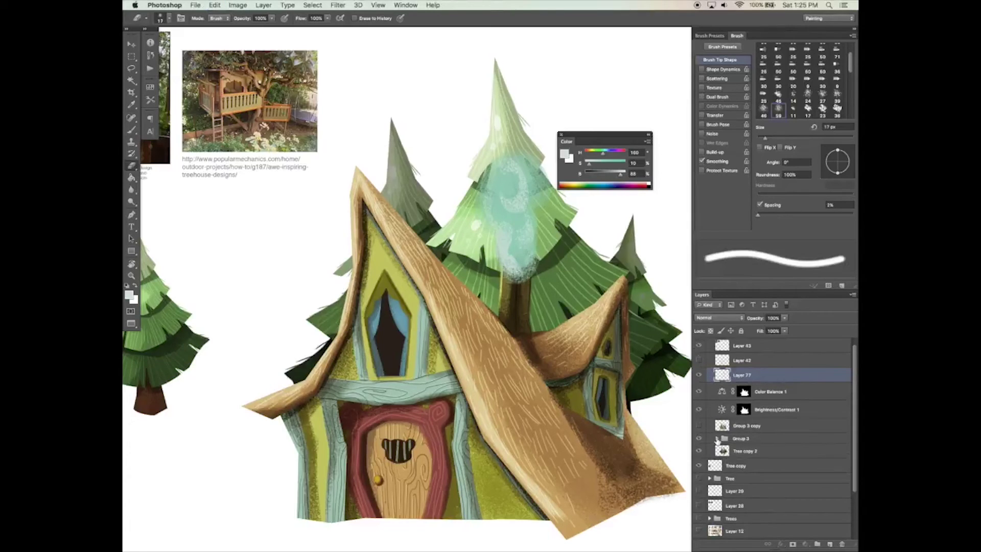
click(717, 439)
key(super+z)
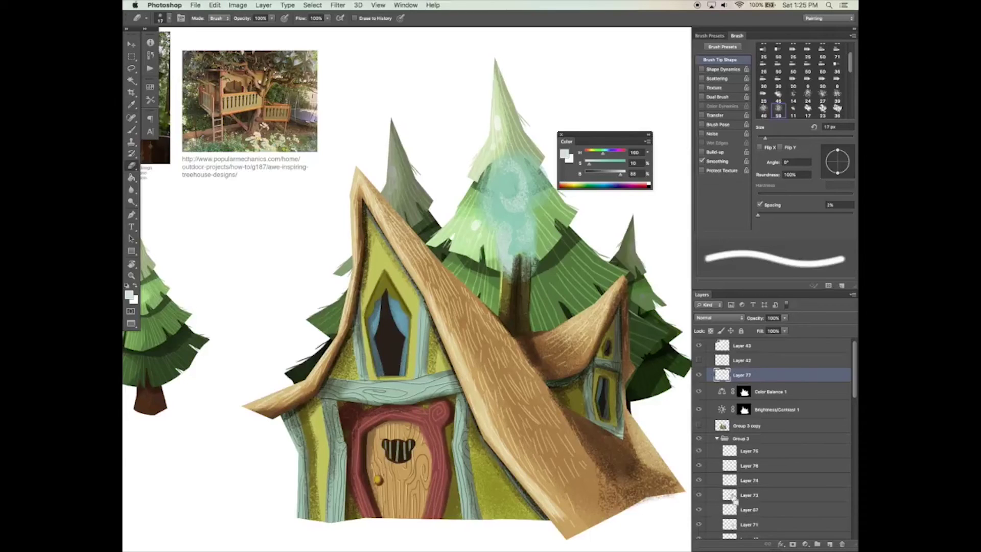
key(super+alt+z)
scroll(838, 359, up, 1)
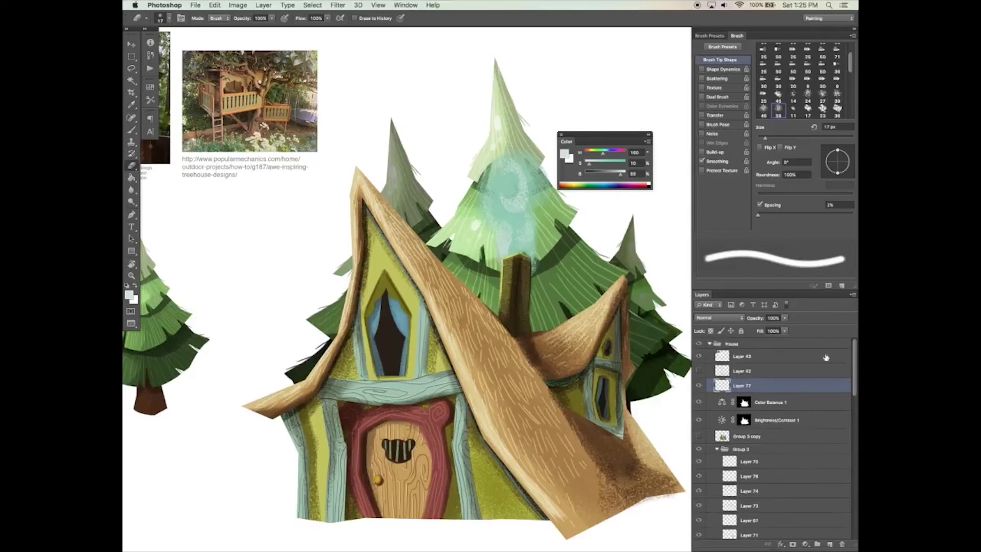
key(bracketright)
key(bracketright)
key(bracketright)
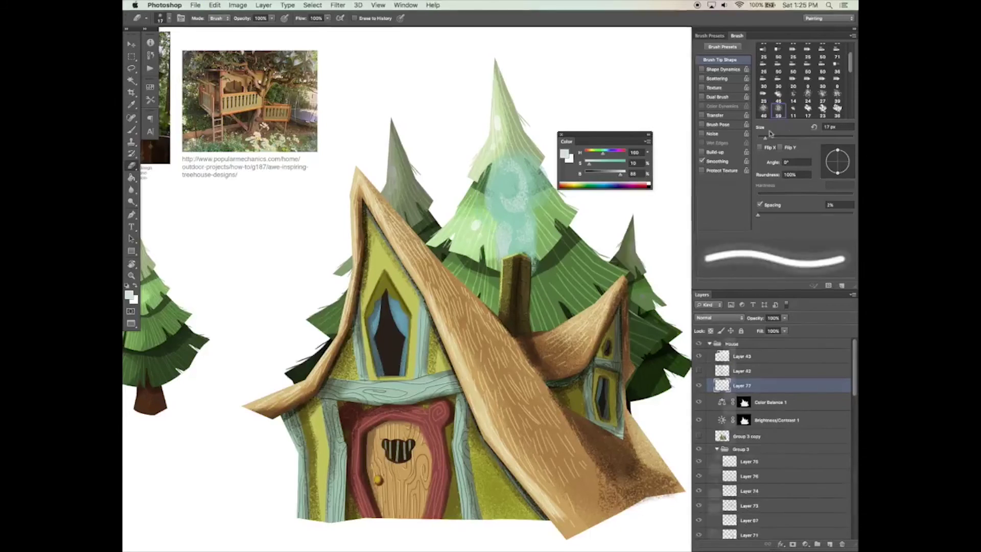
super+click(485, 215)
Set Tree copy 2 to 42% opacity, then zoom out and hide the panels to review.
mouse_move(777, 317)
mouse_down()
mouse_move(768, 332)
mouse_move(786, 329)
mouse_up()
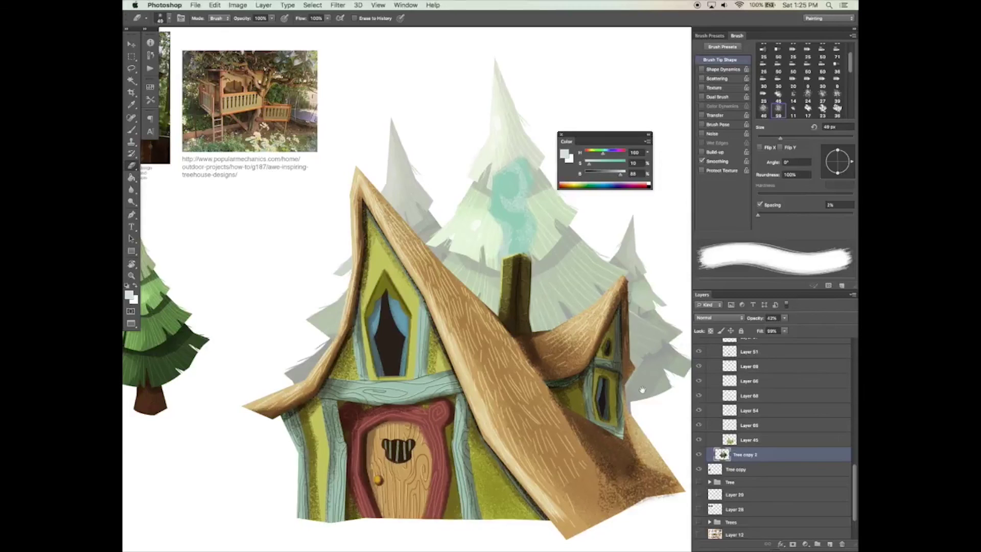
key(z)
alt+click(646, 389)
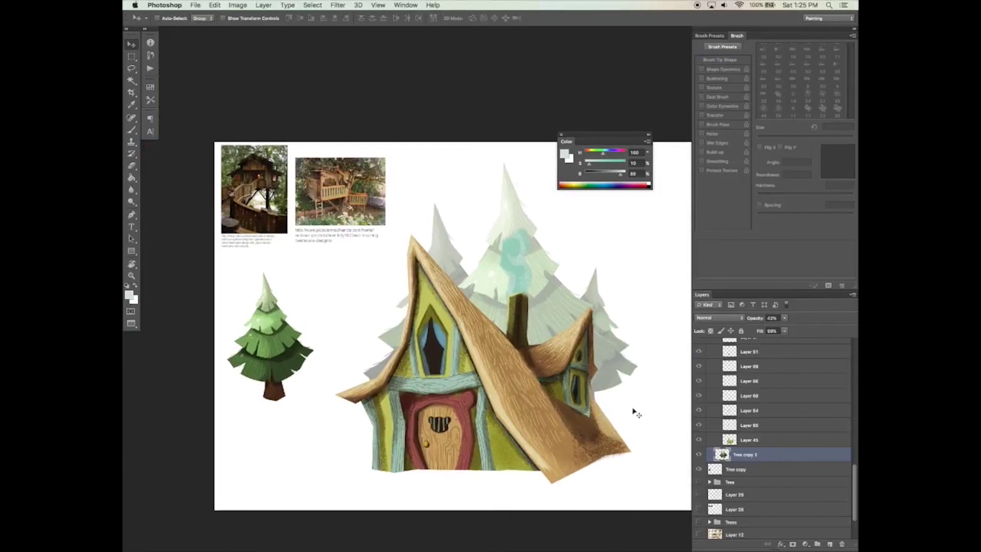
key(v)
key(z)
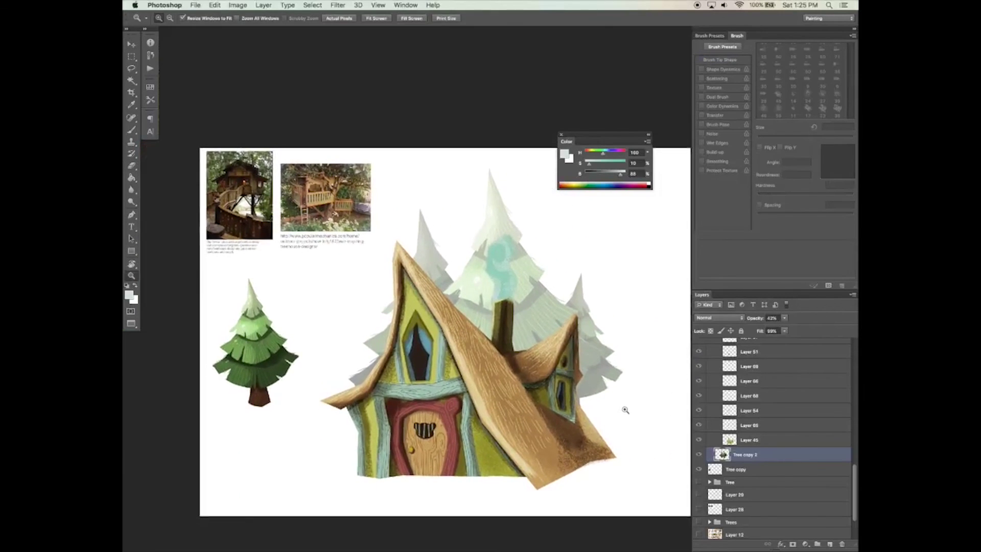
key(Tab)
click(573, 368)
scroll(673, 398, up, 2)
scroll(673, 398, left, 2)
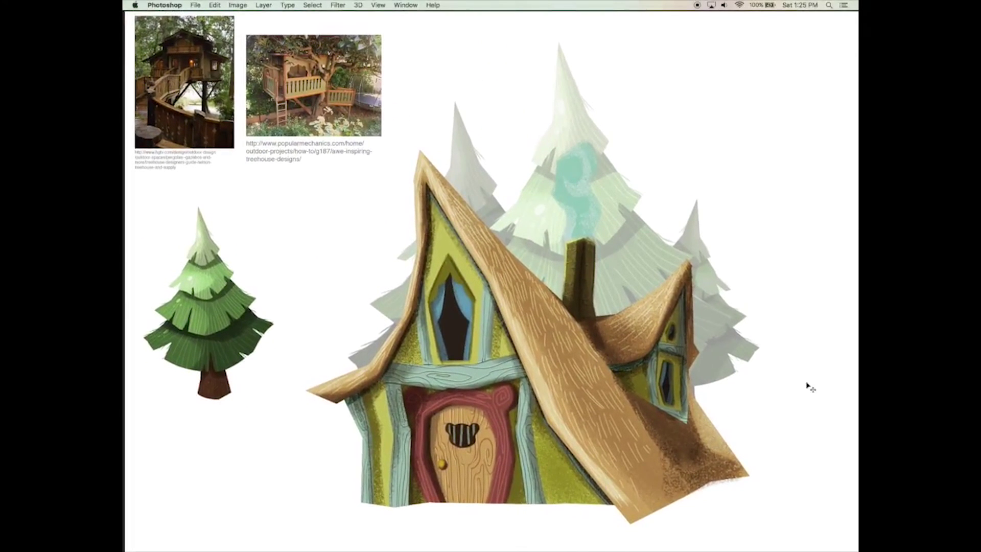
scroll(802, 389, left, 1)
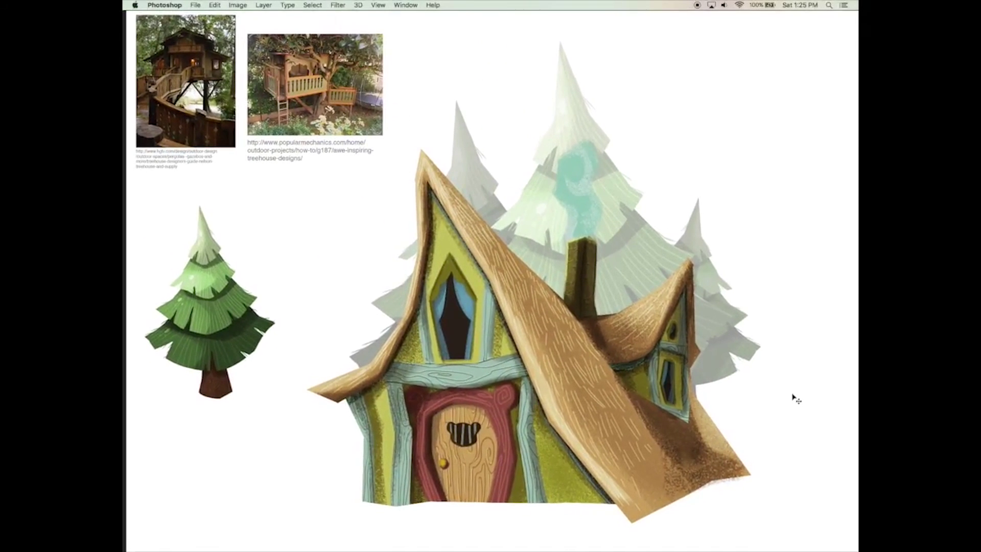